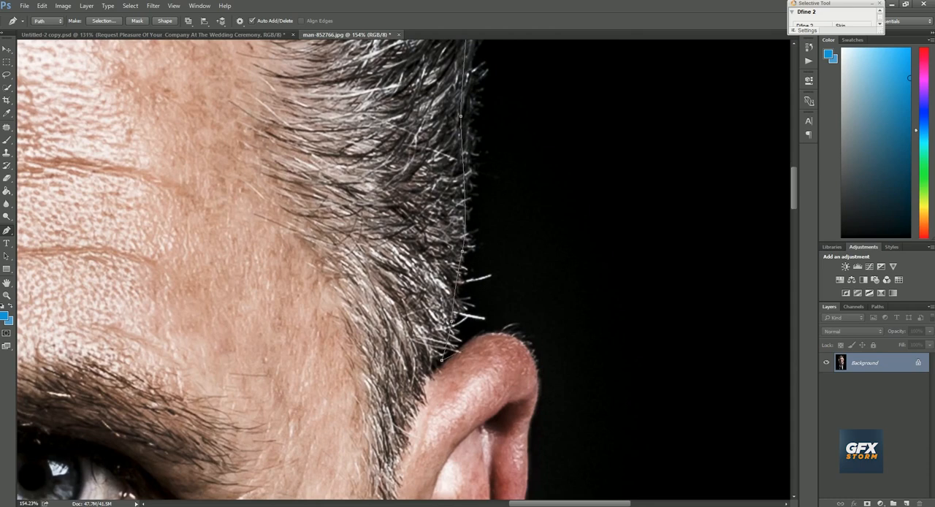
Continue the pen path down around the man's ear and earlobe, past the jaw and along the shoulder to the photo's edge
scroll(402, 271, down, 10)
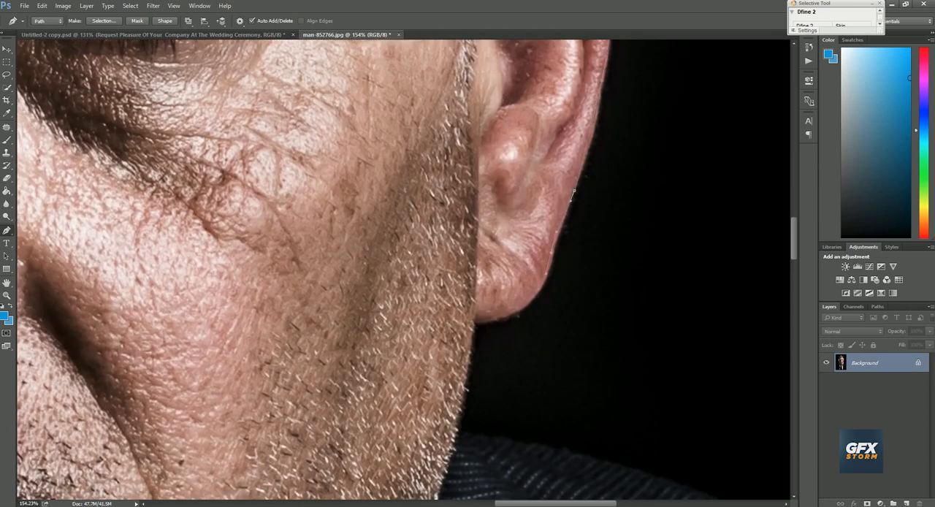
drag(479, 365, 449, 130)
click(431, 196)
drag(438, 201, 253, 178)
drag(419, 211, 472, 234)
drag(569, 285, 639, 332)
drag(639, 332, 474, 277)
key(ctrl+z)
drag(574, 301, 615, 315)
click(732, 363)
drag(467, 409, 511, 131)
Close the pen path by looping it outside the canvas around the lower body, back to the starting anchor at the opposite shoulder
scroll(402, 270, down, 10)
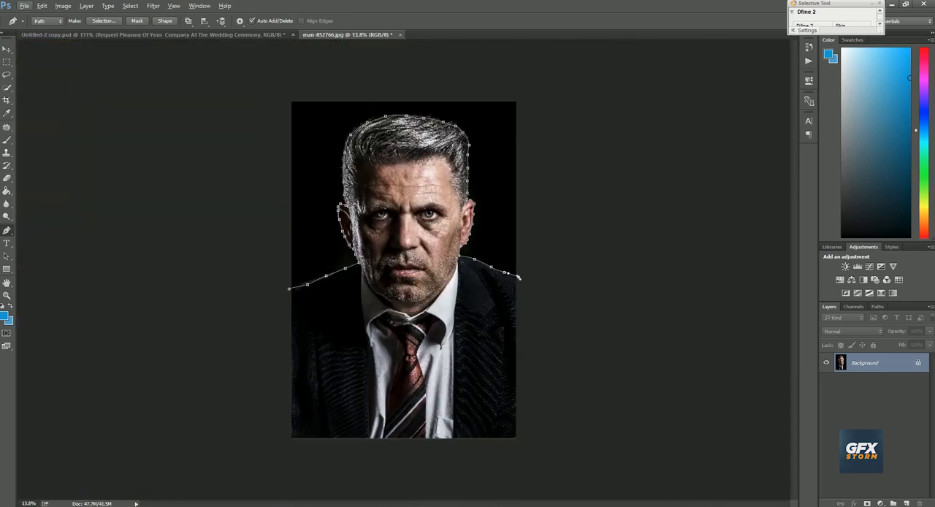
drag(562, 474, 474, 490)
click(317, 480)
drag(203, 474, 209, 452)
click(289, 288)
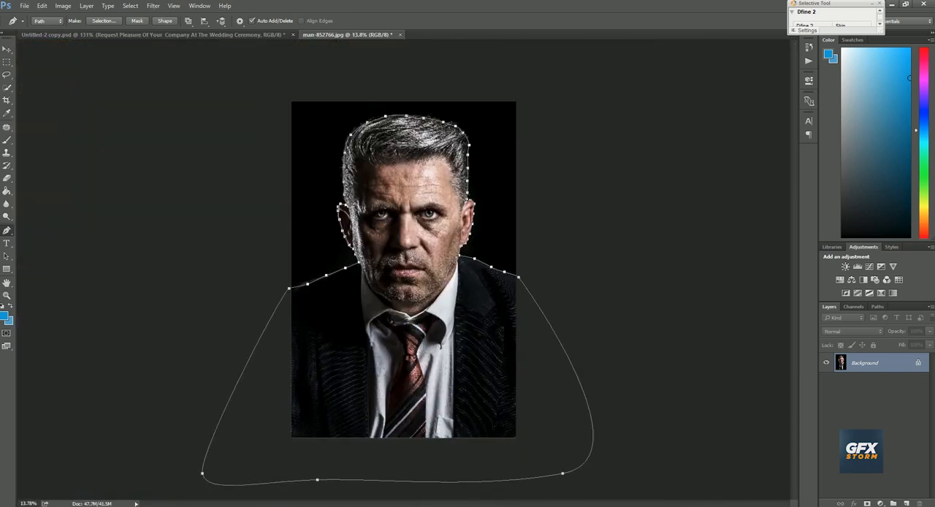
Convert the closed path into a new anti-aliased selection with a feather radius of 0 pixels
scroll(403, 270, up, 2)
right_click(512, 191)
click(544, 240)
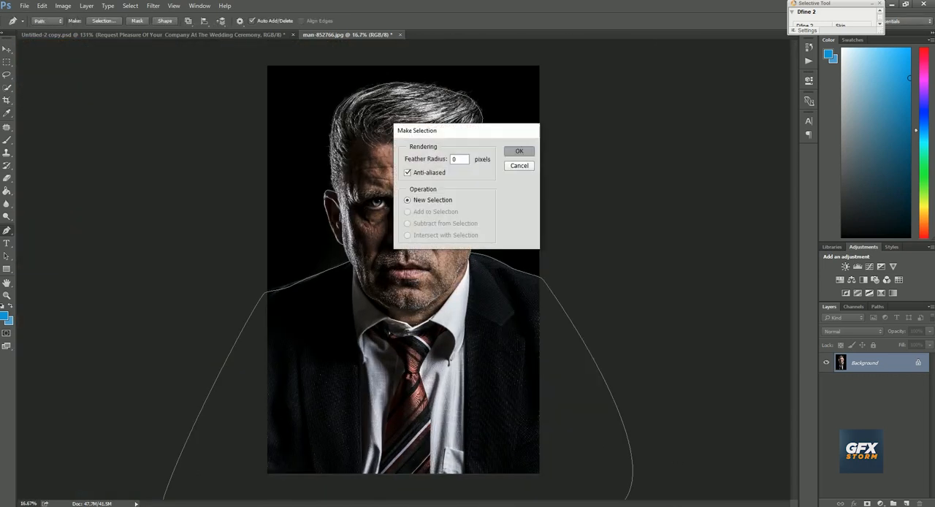
click(519, 151)
Refine the selection's hair edges with Smart Radius, Shift Edge -18%, Decontaminate Colors 50% and output to New Layer with Layer Mask
scroll(404, 281, up, 1)
click(152, 5)
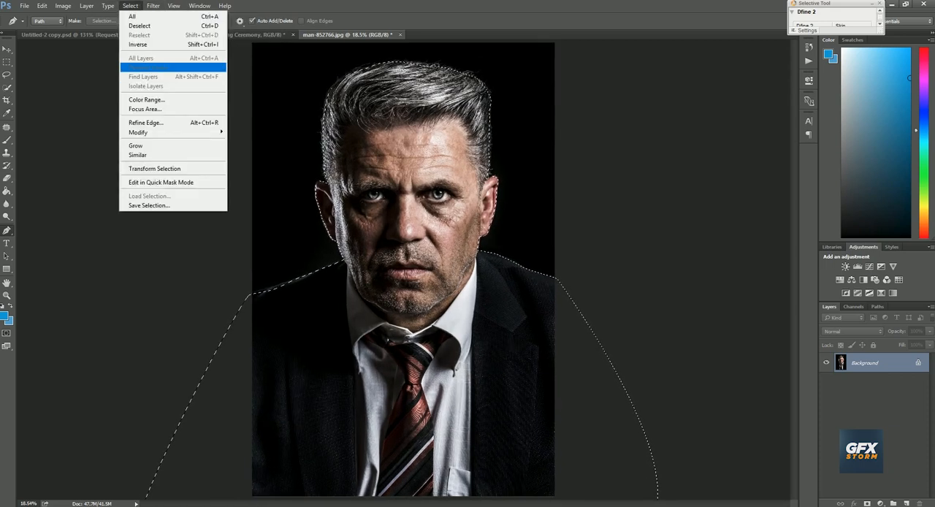
click(164, 123)
click(94, 21)
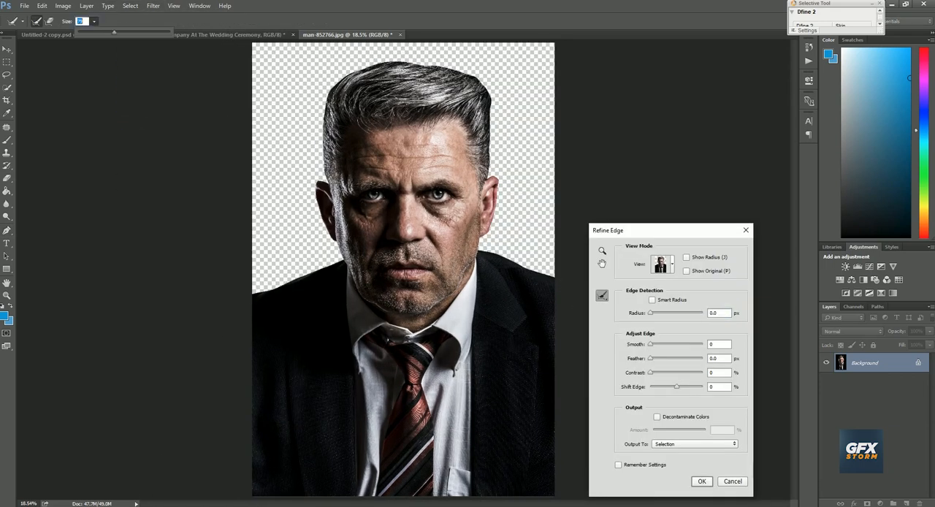
mouse_move(493, 84)
mouse_down()
mouse_move(414, 63)
mouse_move(339, 76)
mouse_move(317, 139)
mouse_move(476, 68)
mouse_move(496, 173)
mouse_up()
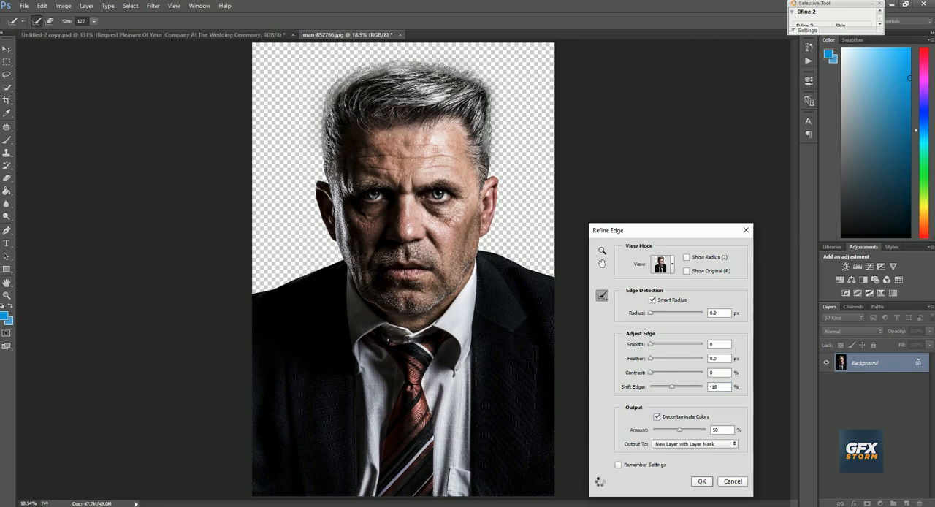
key(Return)
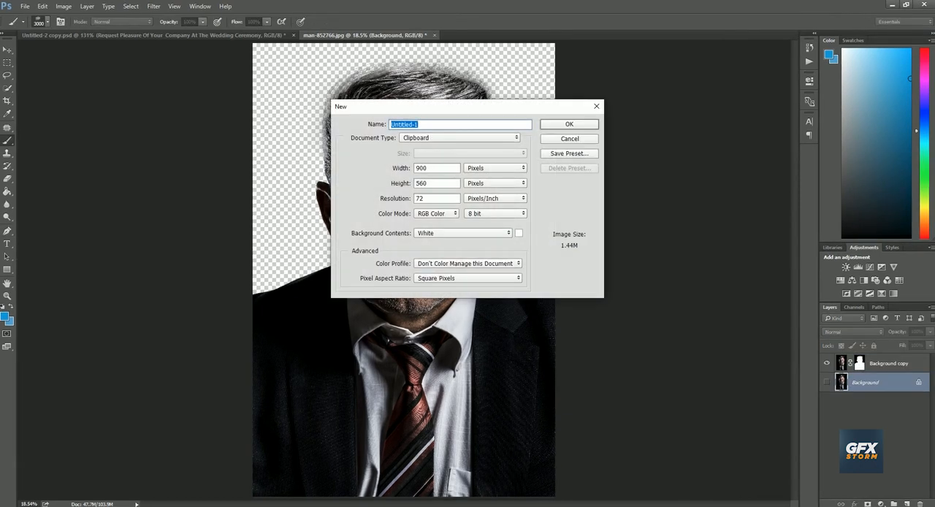
Create a new document measured in inches, 7 inches high, at 300 pixels/inch with a white background
click(419, 198)
text(300)
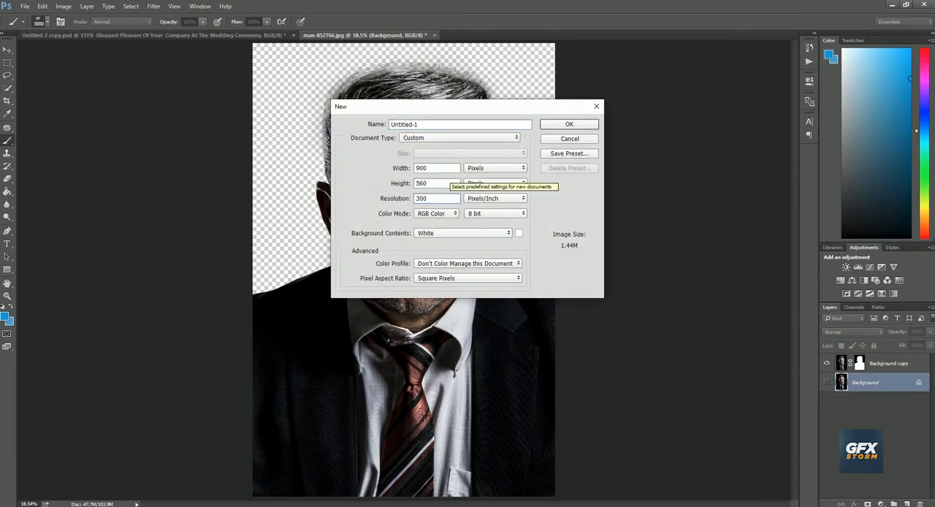
click(495, 168)
click(489, 176)
double_click(419, 168)
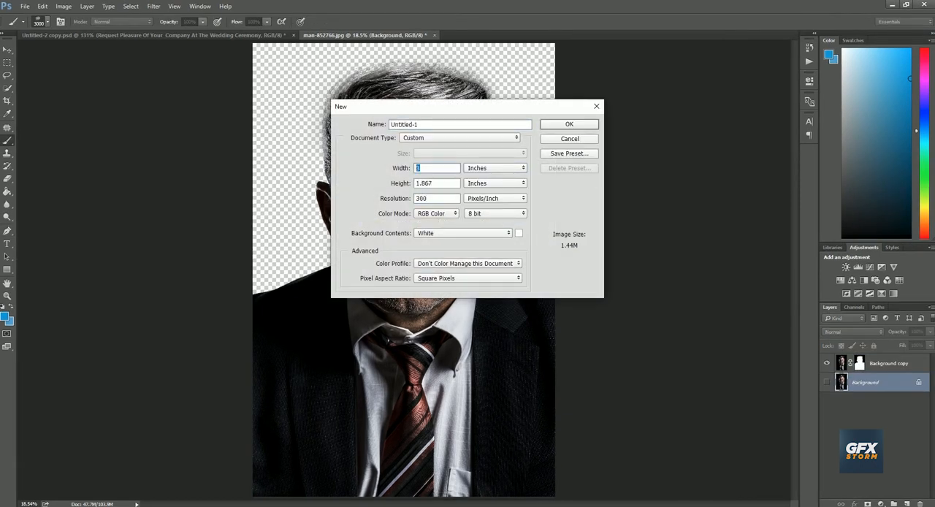
key(Tab)
text(7)
key(Return)
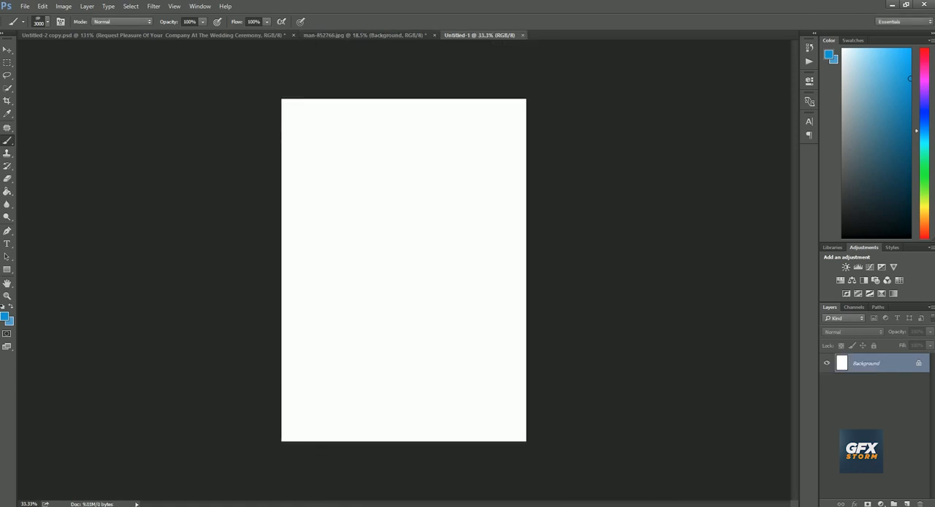
Copy the masked portrait layer from man-852766.jpg into the new blank document
right_click(402, 213)
click(433, 216)
key(v)
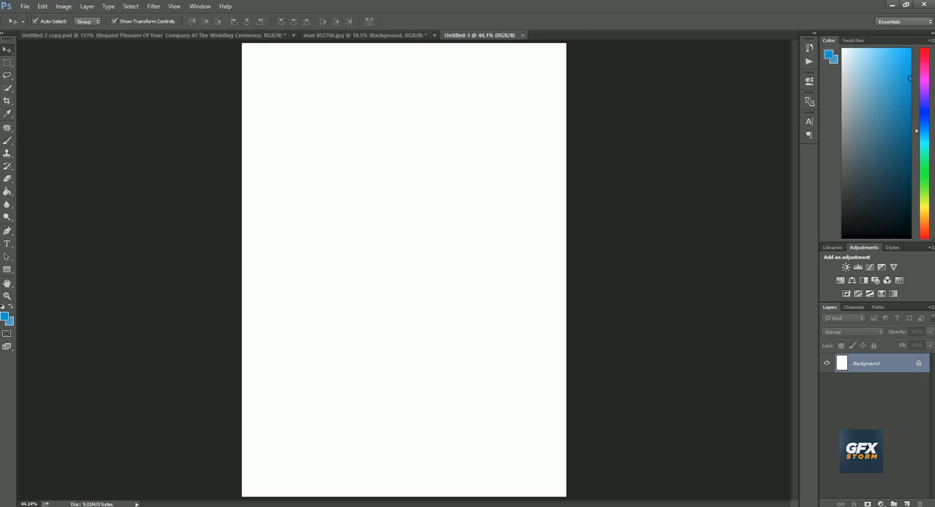
click(365, 35)
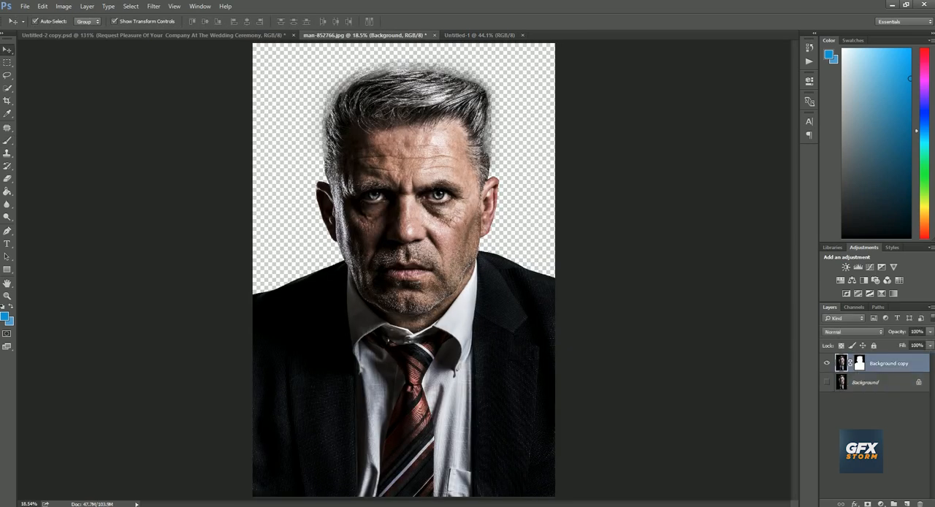
drag(386, 183, 395, 405)
Scale the portrait down proportionally and position it so that it fills the canvas
key(ctrl+t)
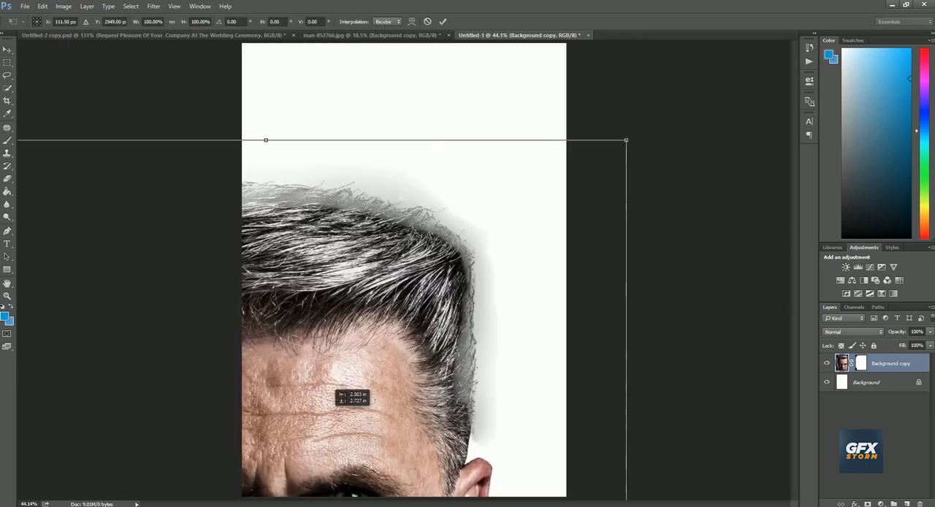
drag(626, 140, 438, 375)
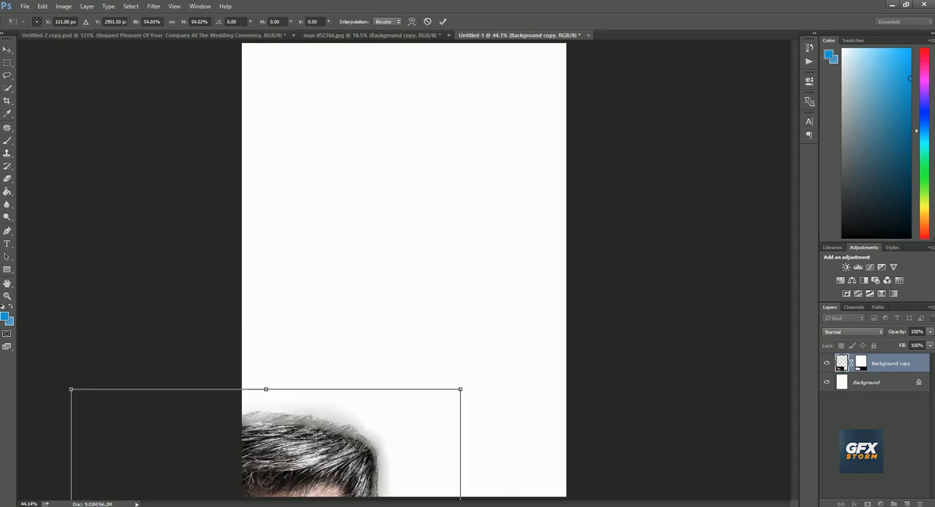
drag(380, 401, 530, 125)
drag(610, 60, 575, 111)
drag(474, 256, 464, 219)
drag(566, 73, 570, 69)
drag(442, 317, 443, 287)
click(442, 22)
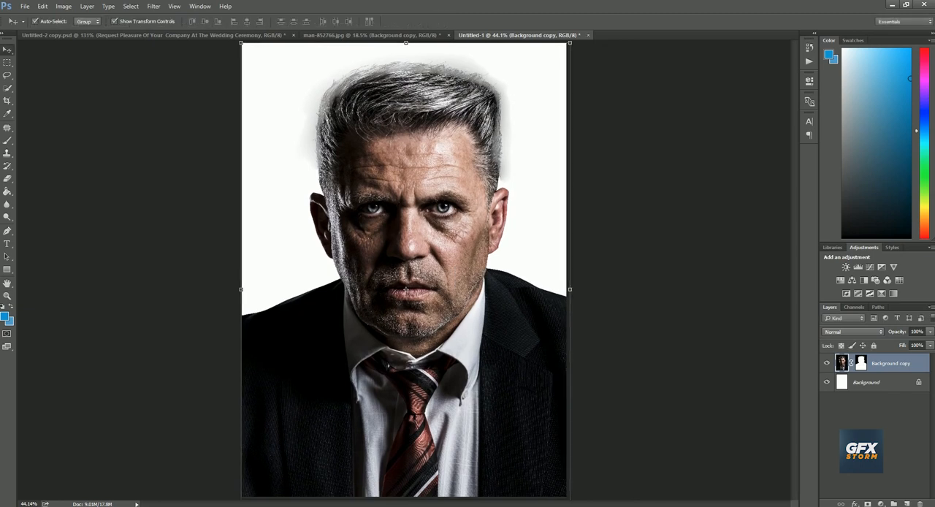
Place the red kisspng classic car image from the Today Youtube work folder into the document
click(228, 505)
click(278, 471)
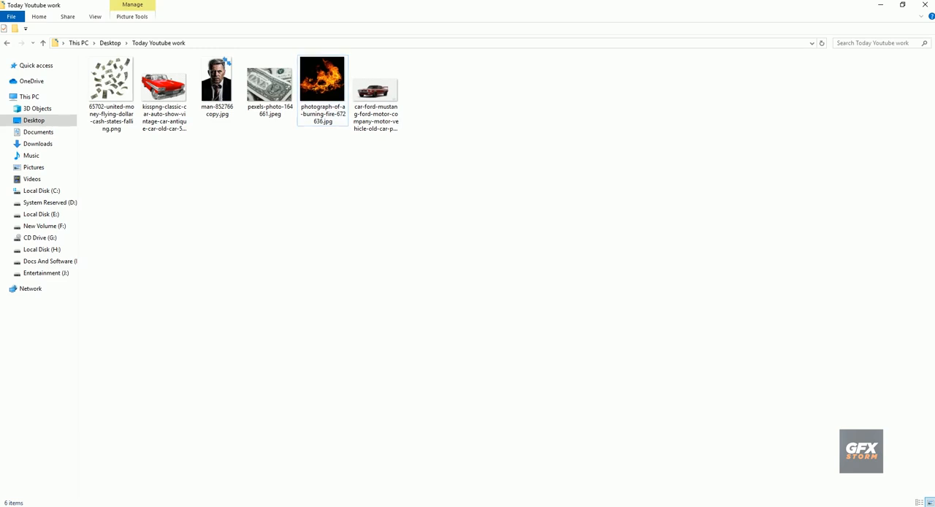
drag(163, 86, 404, 270)
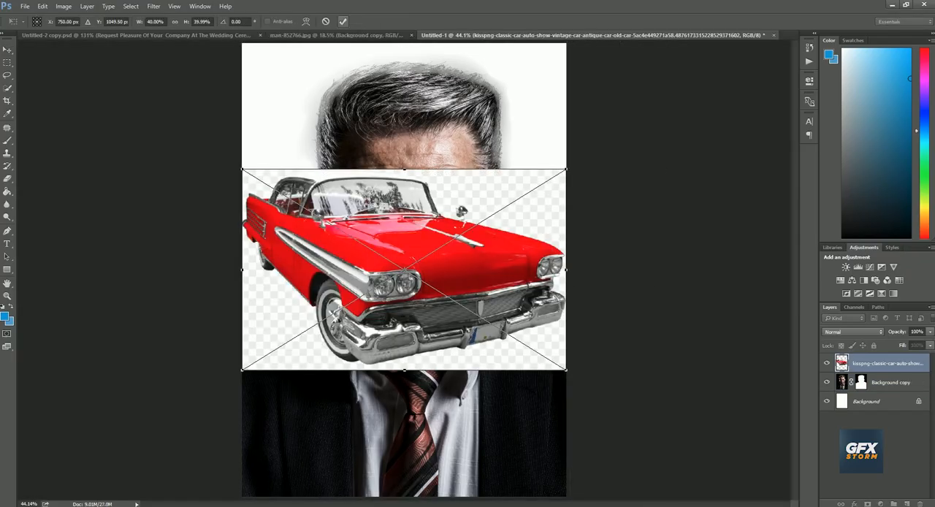
key(Return)
Rasterize the red classic car layer and remove its checkered backdrop with the Magic Eraser at tolerance 40
right_click(7, 179)
click(59, 195)
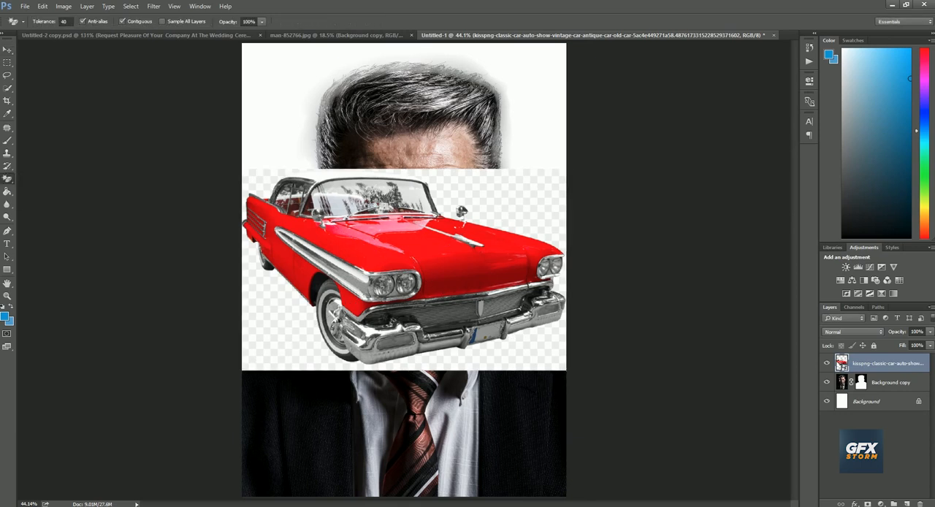
click(517, 189)
key(Return)
click(517, 188)
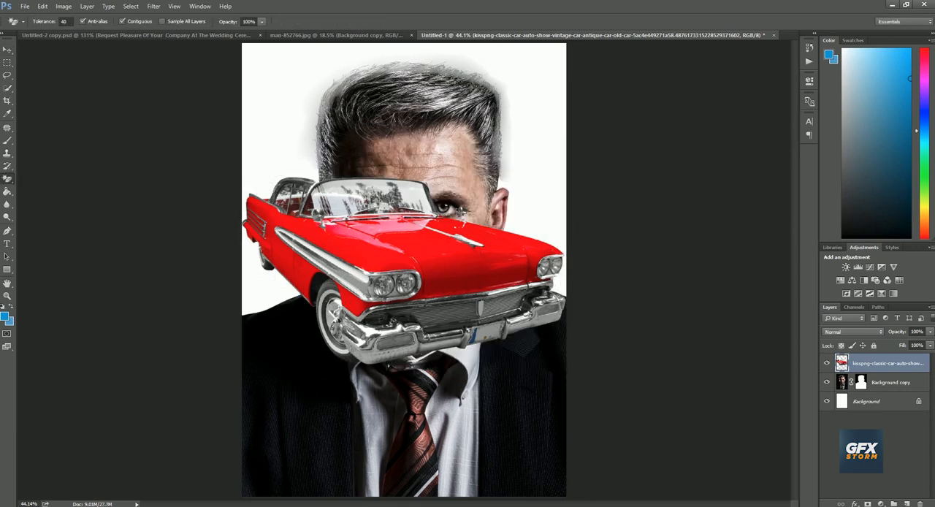
Shrink the red classic car, position it beside the ear on the image's right side, and send its layer behind the portrait
drag(409, 286, 379, 270)
key(ctrl+t)
drag(535, 161, 463, 202)
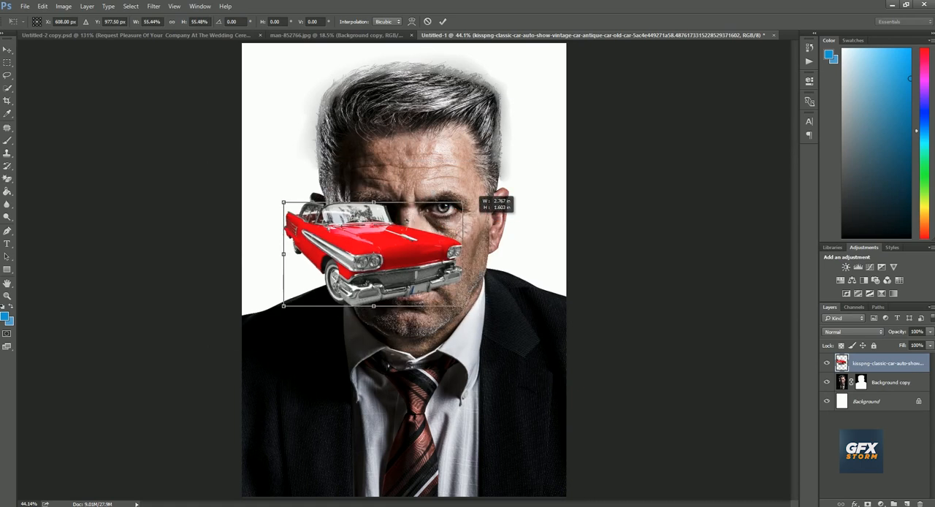
drag(378, 253, 502, 214)
drag(586, 163, 550, 185)
drag(527, 215, 544, 248)
key(Return)
key(ctrl+bracketleft)
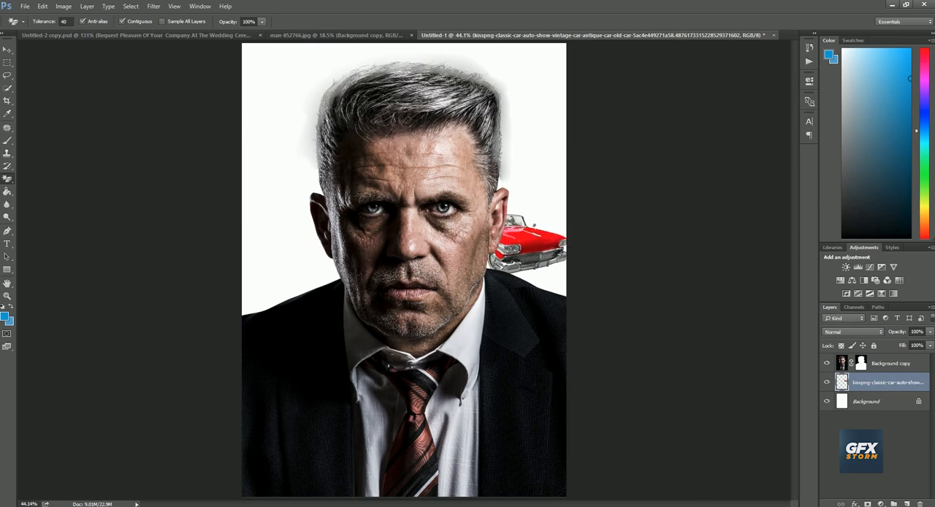
Place the Ford Mustang image from the Today Youtube work folder, keeping it behind the portrait
click(225, 506)
click(278, 479)
drag(375, 93, 408, 268)
key(Return)
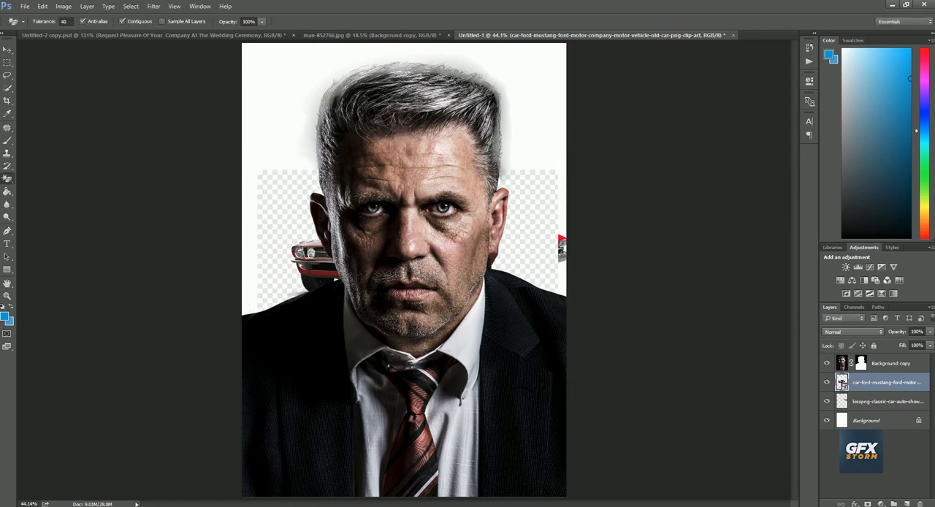
Rasterize the Mustang layer and clear its checkered backdrop with the Magic Eraser
click(520, 194)
key(Return)
click(531, 203)
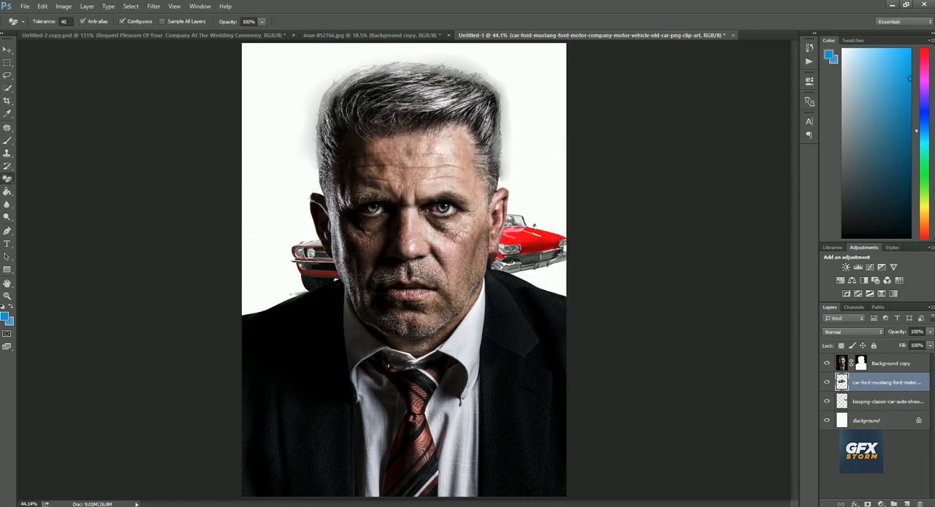
Scale the Mustang down and position it above the shoulder on the image's left side, partly behind the man's head
mouse_move(317, 252)
mouse_down()
mouse_move(264, 233)
mouse_move(264, 259)
mouse_up()
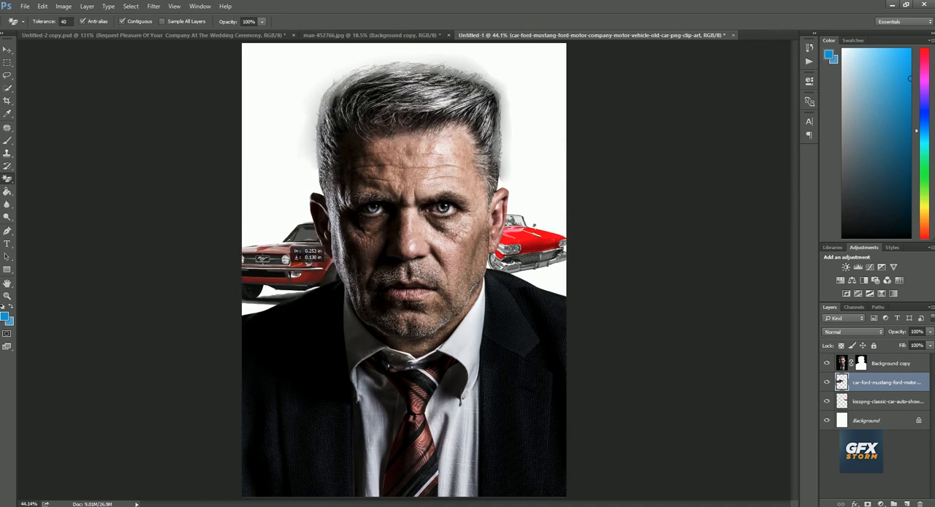
key(ctrl+t)
drag(479, 220, 446, 231)
drag(397, 249, 388, 251)
key(Return)
Nudge the red classic car slightly lower behind the man's shoulder
key(v)
drag(532, 243, 533, 247)
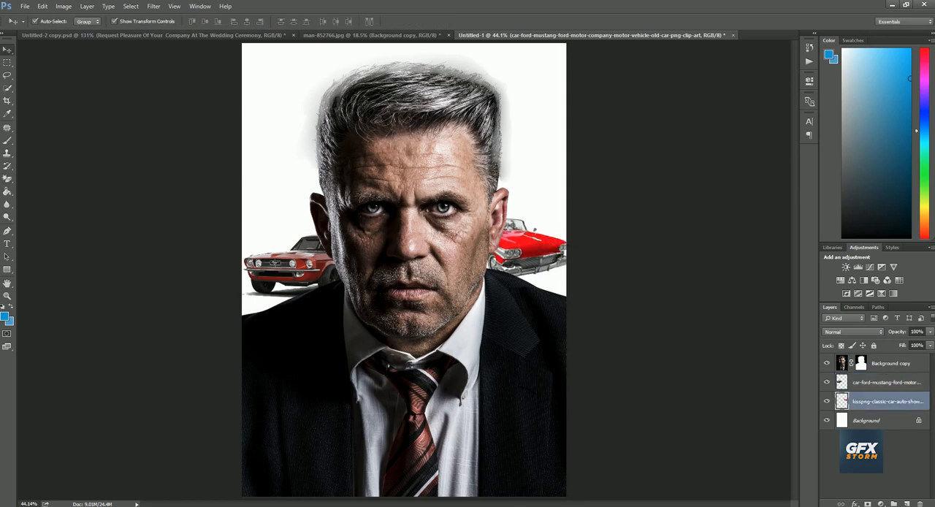
click(621, 226)
right_click(424, 228)
click(456, 235)
click(446, 235)
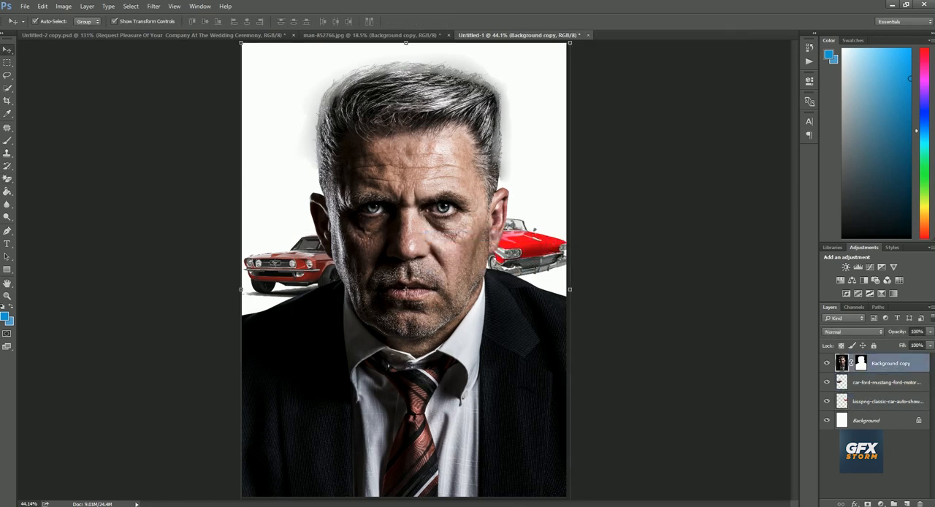
Add a new layer directly above the background and fill it with a very dark brown
click(869, 420)
click(906, 504)
click(7, 191)
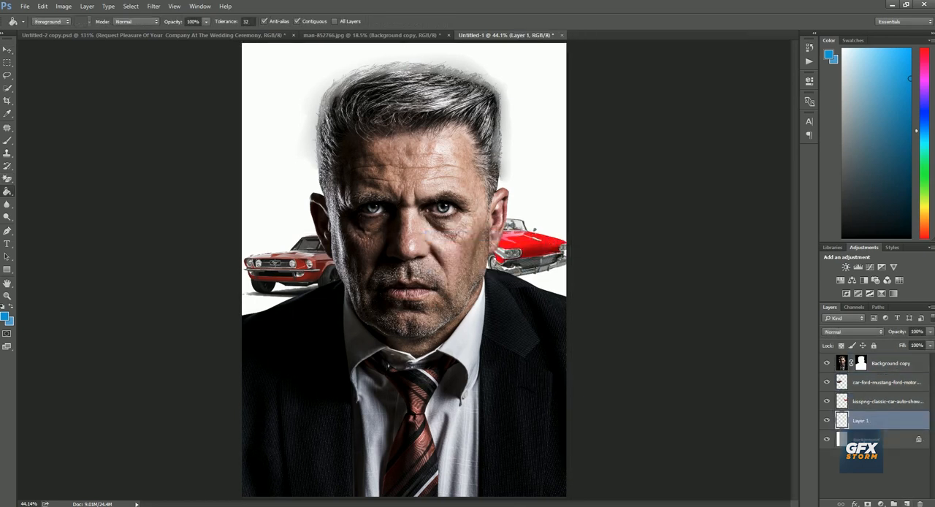
click(4, 316)
drag(737, 439, 738, 435)
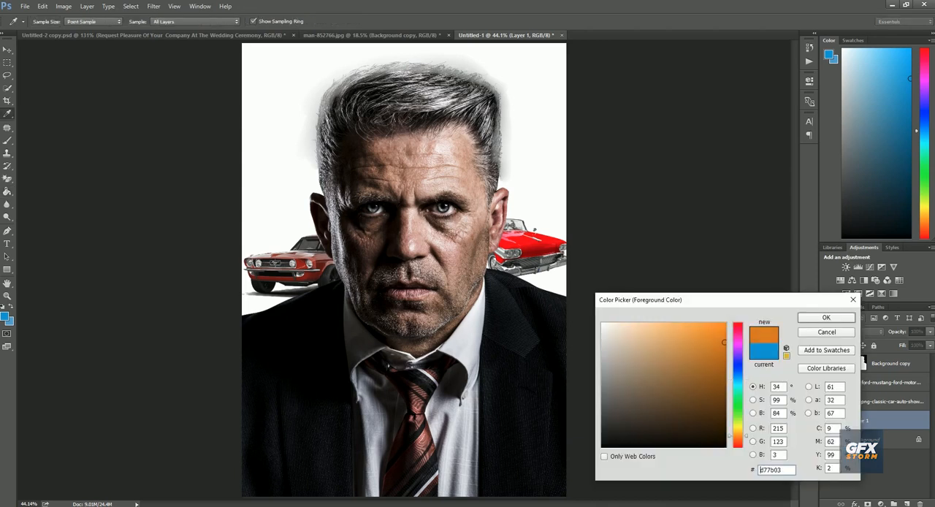
click(701, 433)
key(Return)
click(482, 293)
right_click(482, 291)
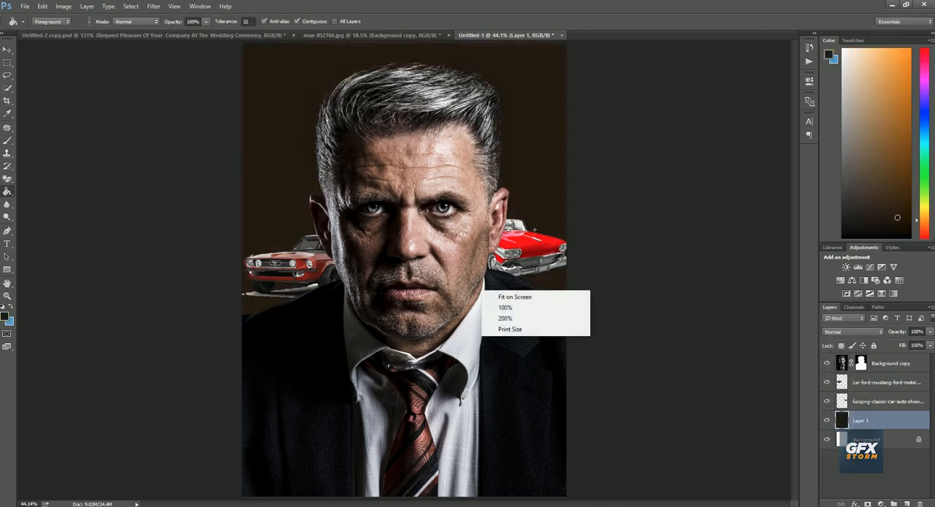
key(Escape)
Erase the white ground remnant beneath the Mustang with the regular Eraser, working down to a 45 px brush
scroll(261, 248, up, 6)
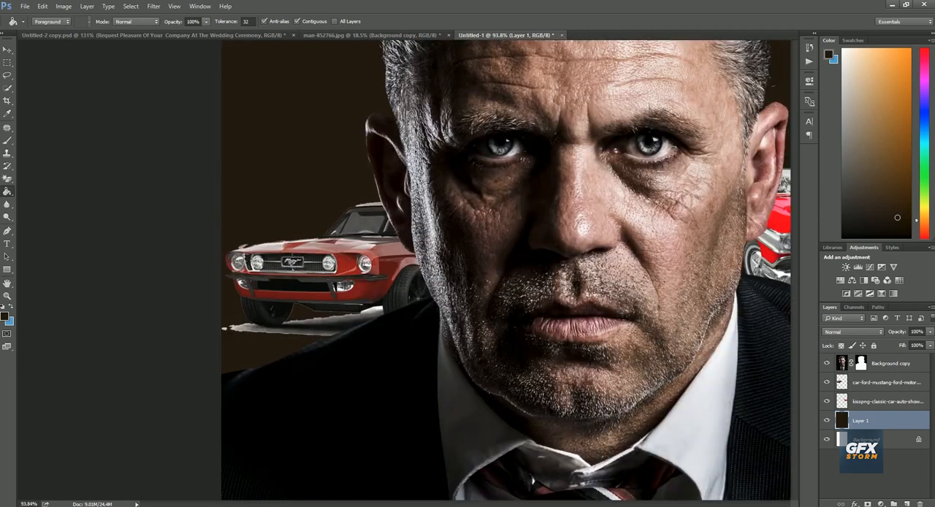
key(v)
click(306, 310)
click(8, 179)
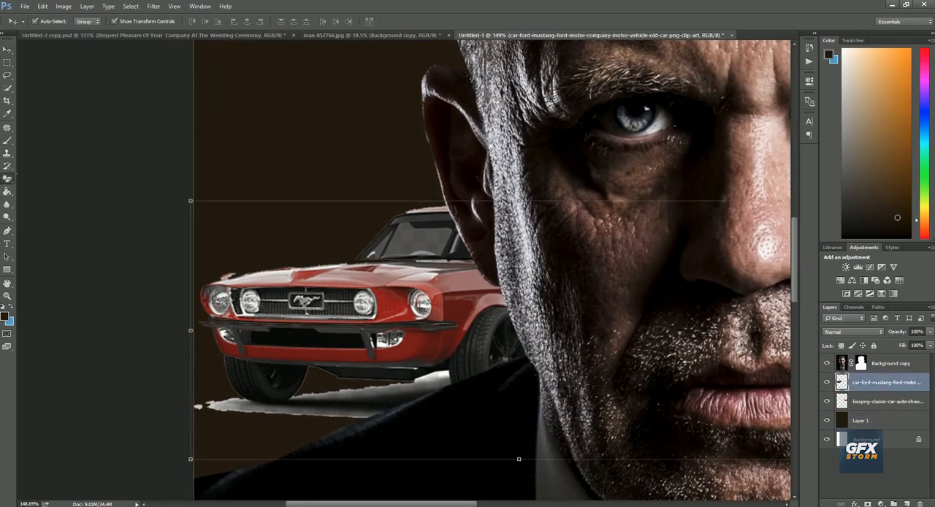
click(49, 178)
right_click(323, 247)
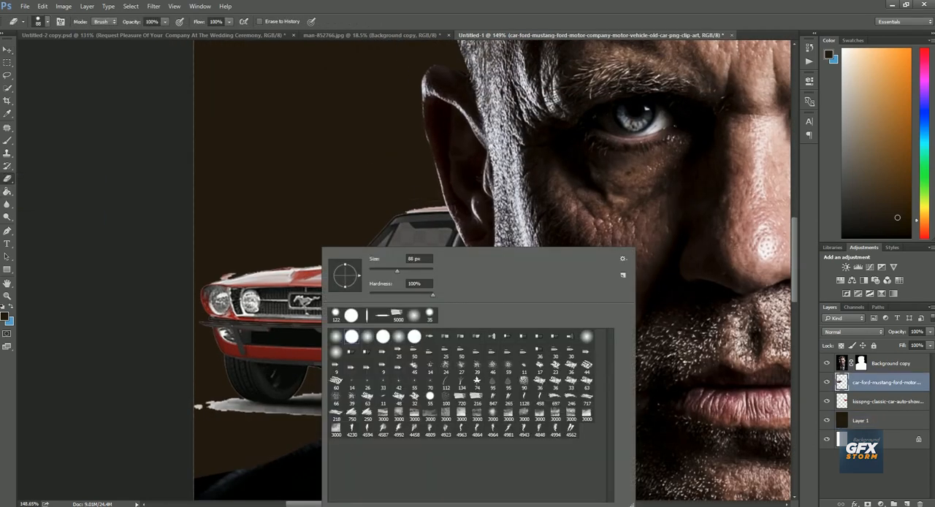
click(418, 271)
key(Return)
key(bracketleft)
key(bracketleft)
key(bracketleft)
key(bracketleft)
mouse_move(198, 430)
mouse_down()
mouse_move(354, 440)
mouse_move(229, 431)
mouse_move(276, 435)
mouse_move(432, 394)
mouse_up()
key(bracketleft)
key(bracketleft)
click(439, 385)
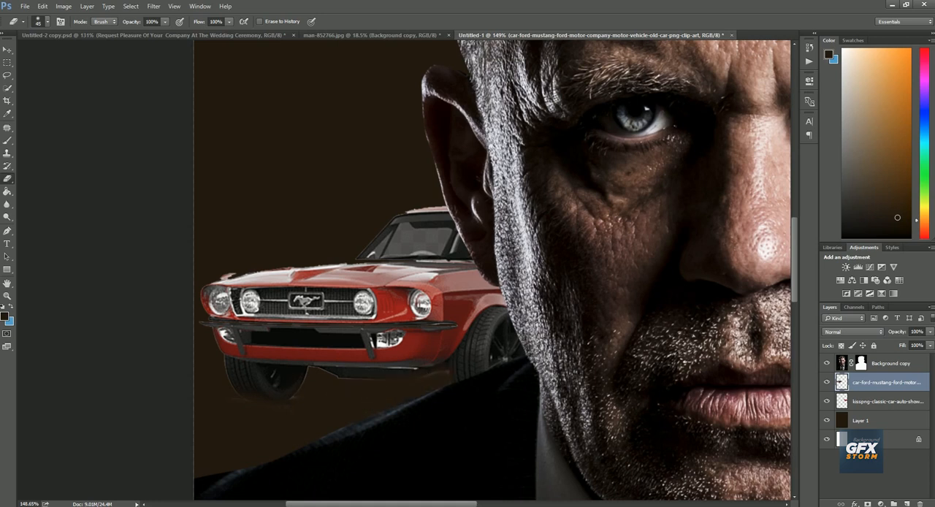
key(ctrl+0)
key(b)
key(v)
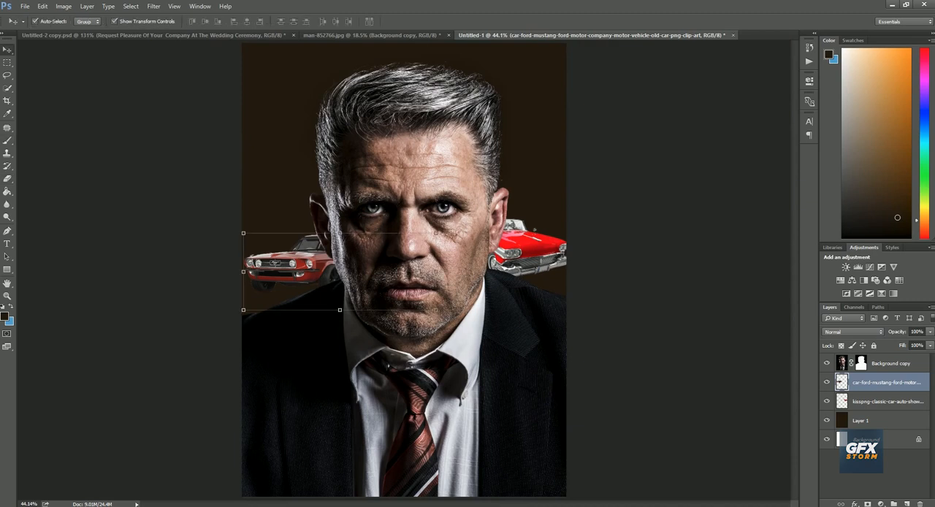
Add a new empty layer above the cut-out man and ready the 3000 px smoke brush
click(887, 401)
click(890, 363)
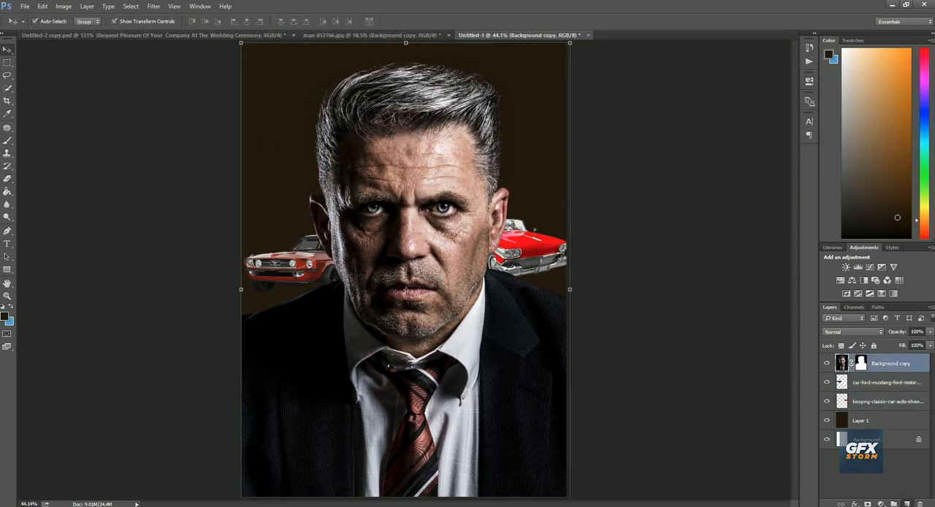
click(906, 503)
scroll(405, 277, down, 1)
click(7, 141)
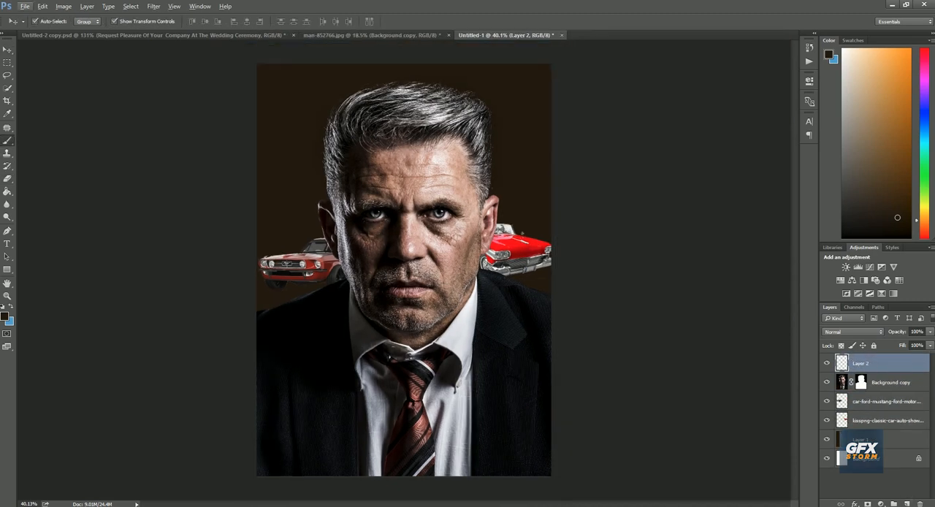
right_click(399, 249)
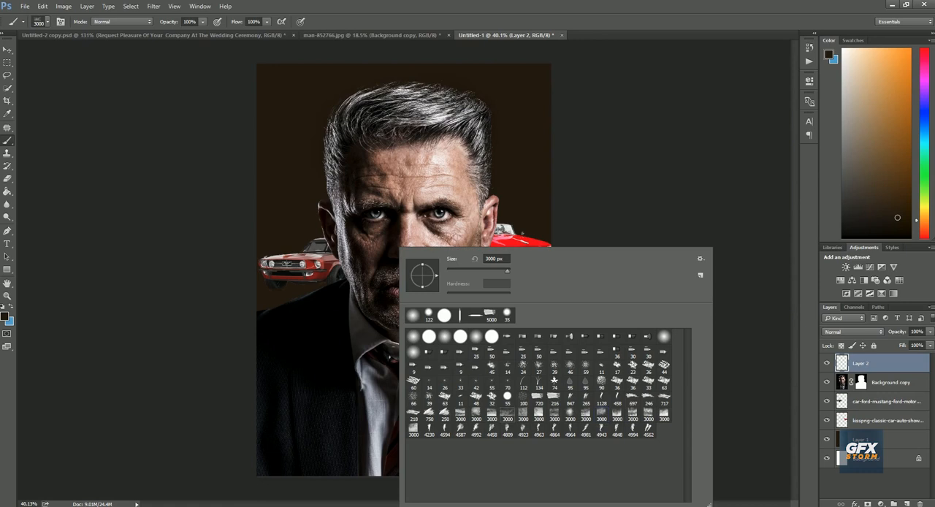
key(Return)
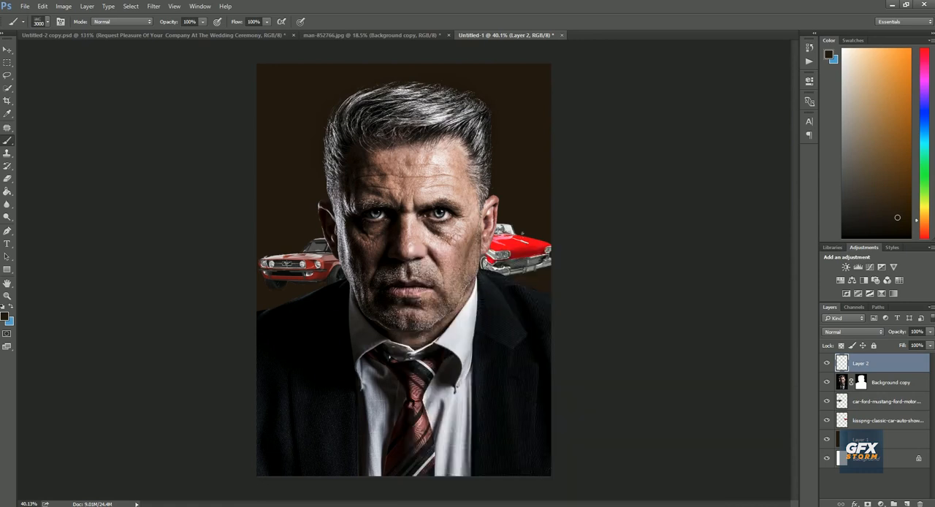
Set the foreground colour to pale cream fffcd4 and stamp smoke over the man's suit with the Brush
click(5, 316)
text(fffdda)
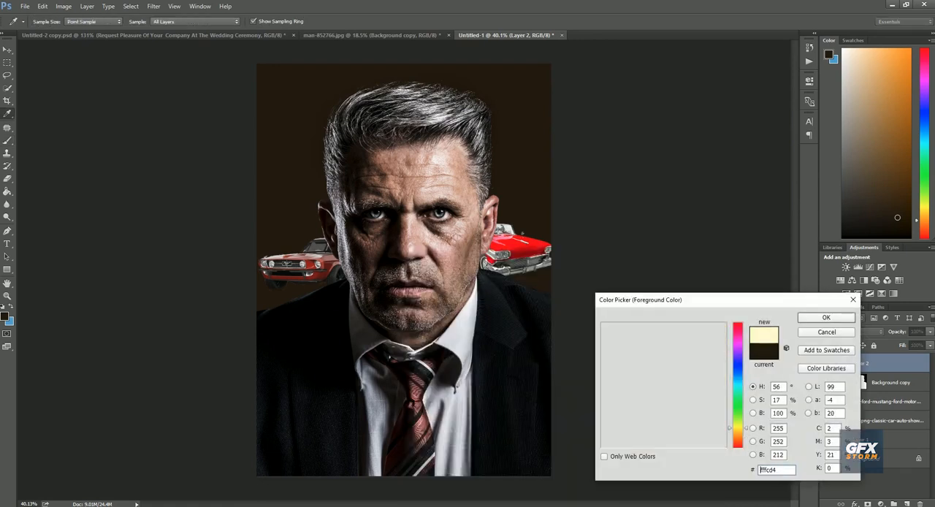
key(Return)
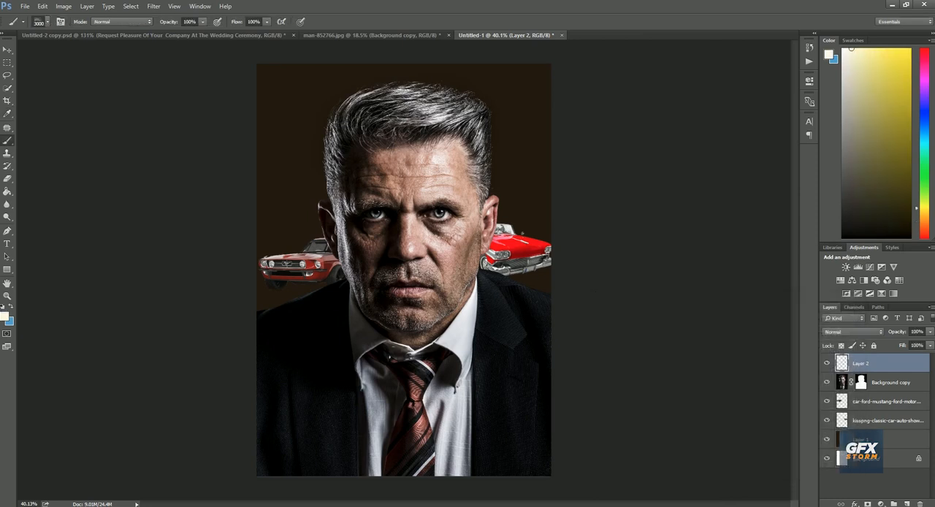
click(406, 431)
key(ctrl+z)
click(406, 409)
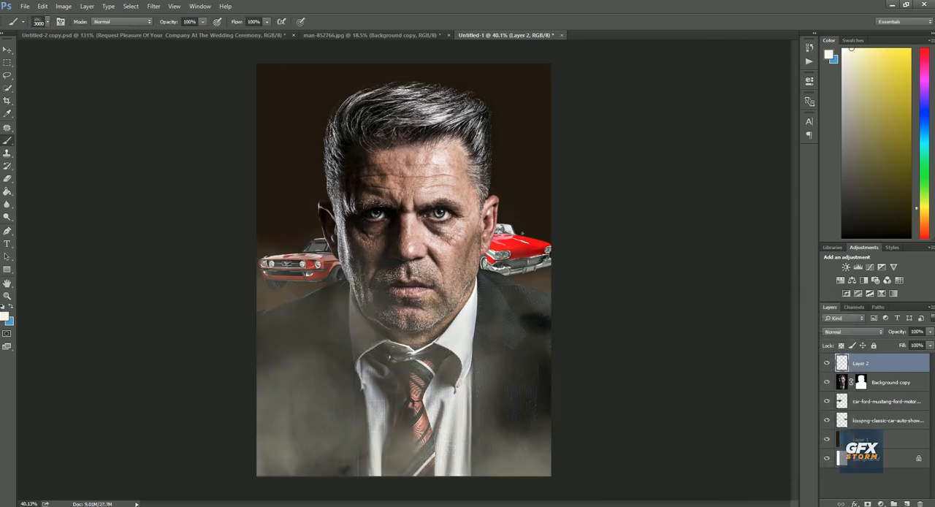
Erase the smoke from the man's face, collar and shoulders with a soft 1500 px Eraser
key(e)
scroll(402, 292, up, 1)
click(394, 306)
click(436, 300)
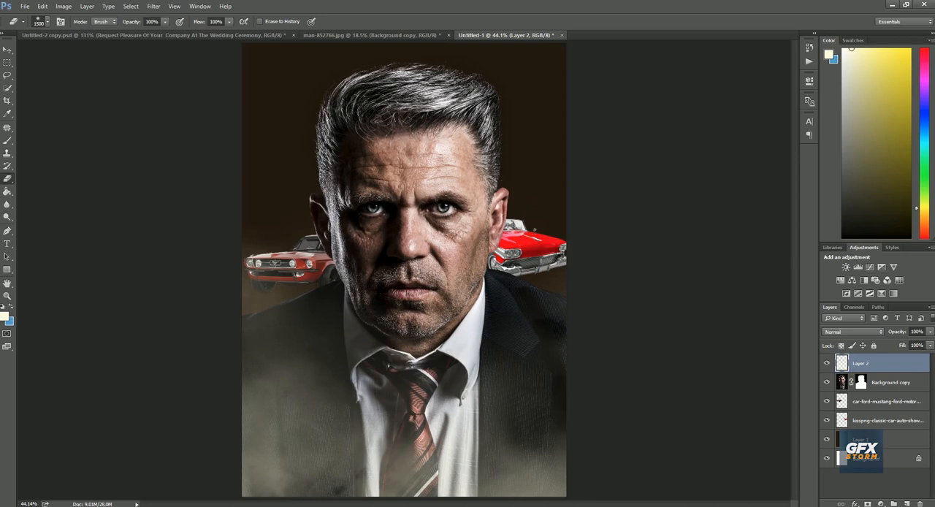
click(431, 274)
right_click(428, 236)
click(454, 244)
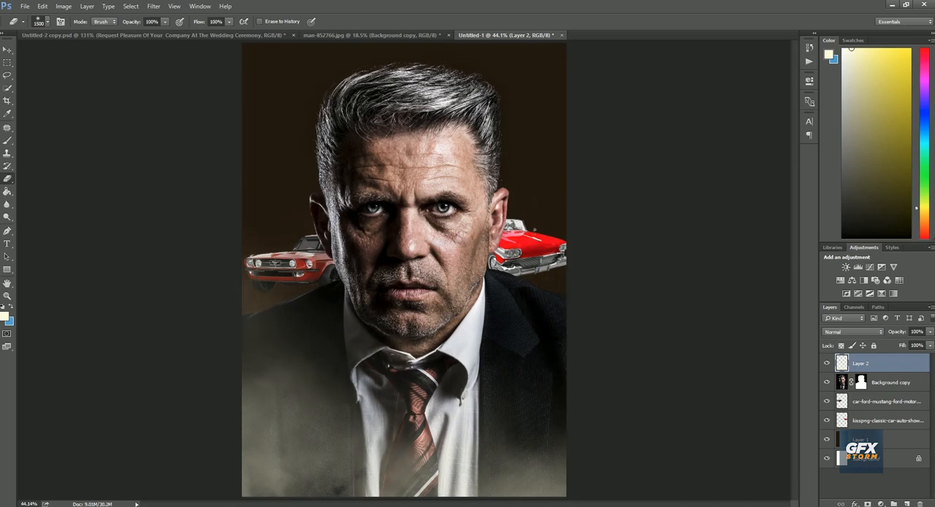
Try raising the Shadows on the man's layer to +35 with the Camera Raw Filter, compare the result and undo it
key(v)
click(888, 383)
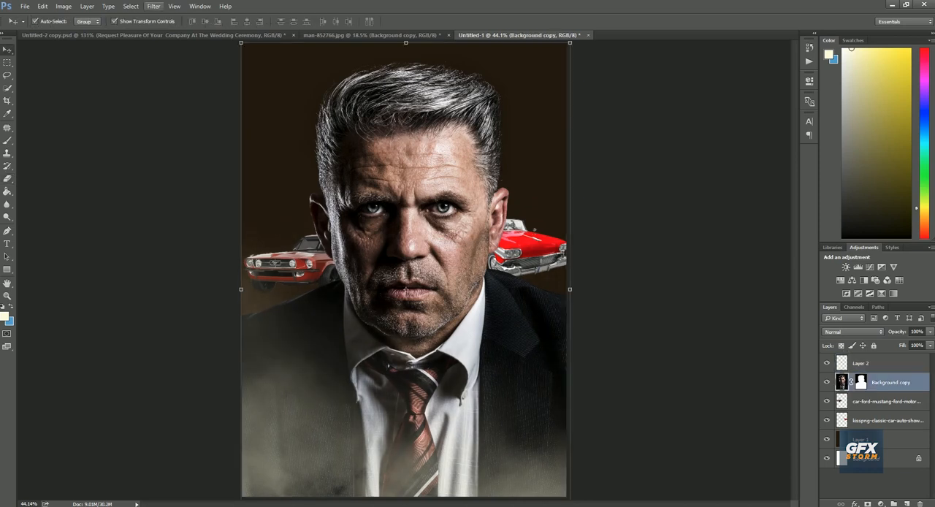
click(154, 5)
click(176, 64)
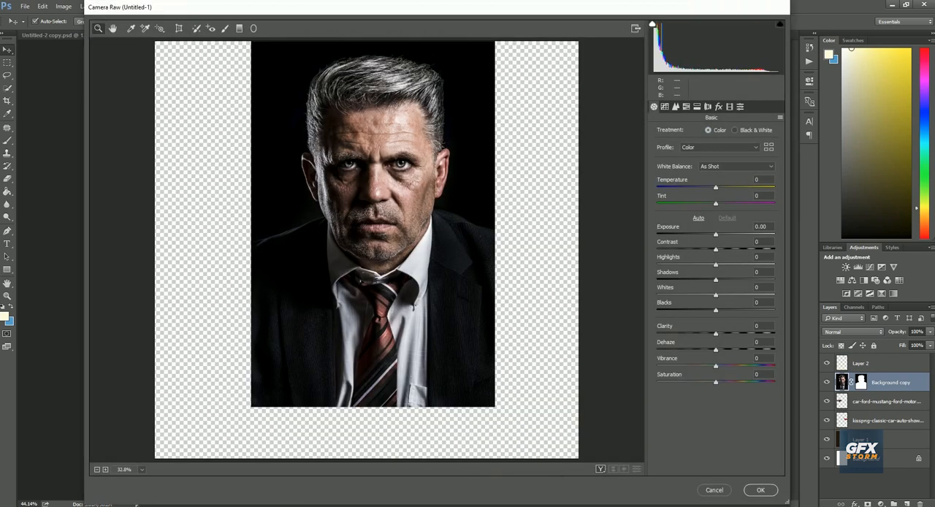
drag(716, 280, 736, 280)
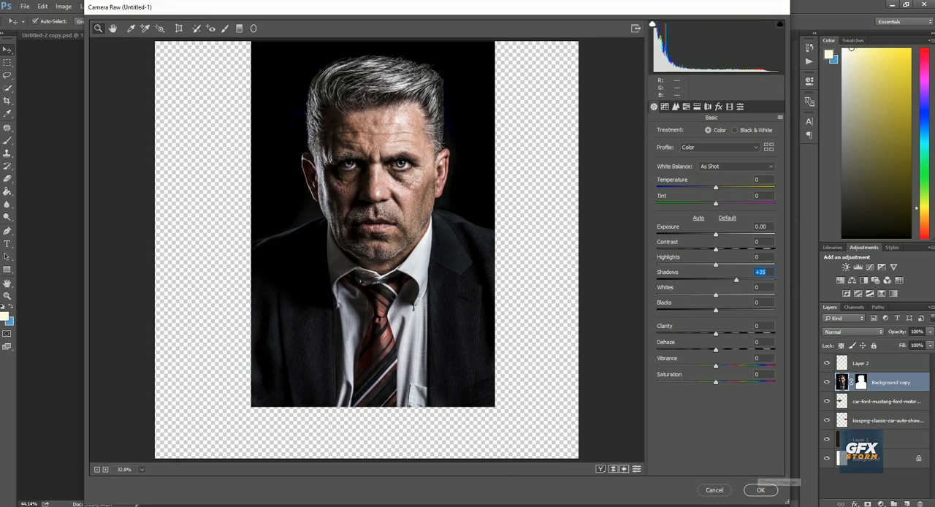
click(761, 489)
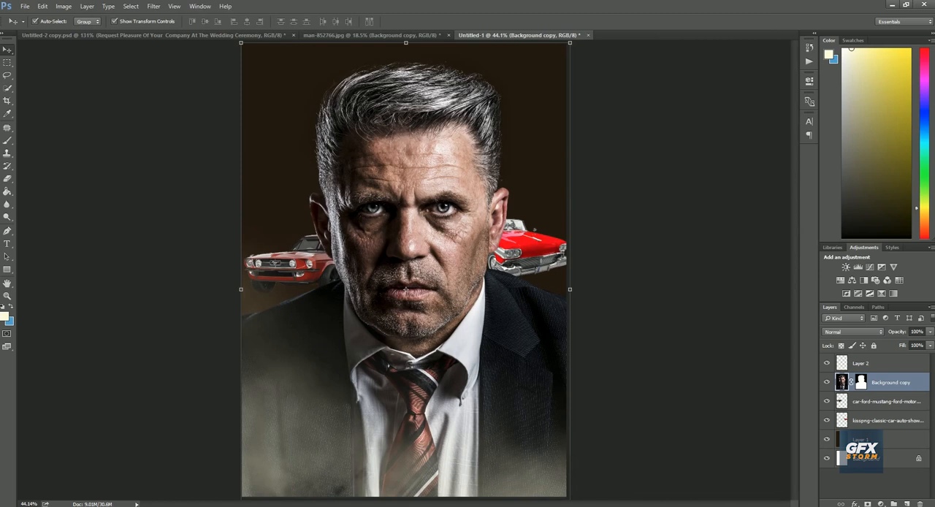
ctrl+click(628, 307)
right_click(429, 258)
click(457, 265)
scroll(429, 205, up, 4)
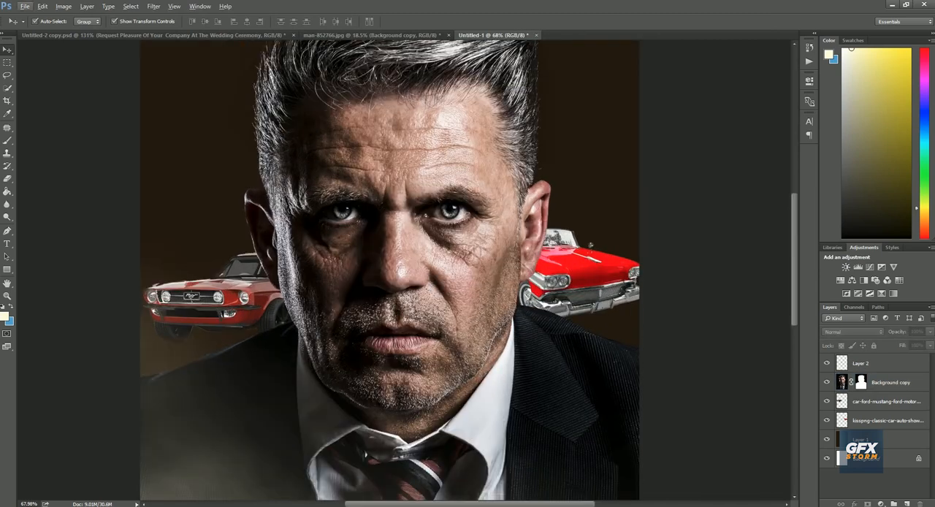
right_click(430, 203)
click(456, 209)
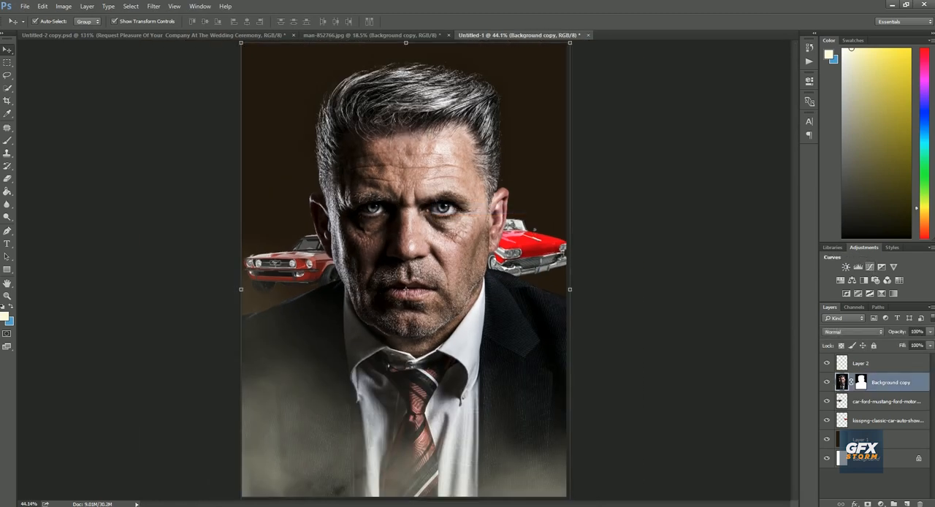
Add a Curves adjustment above the man's layer and pull the RGB midtones down to darken the image
click(858, 267)
drag(736, 173, 742, 184)
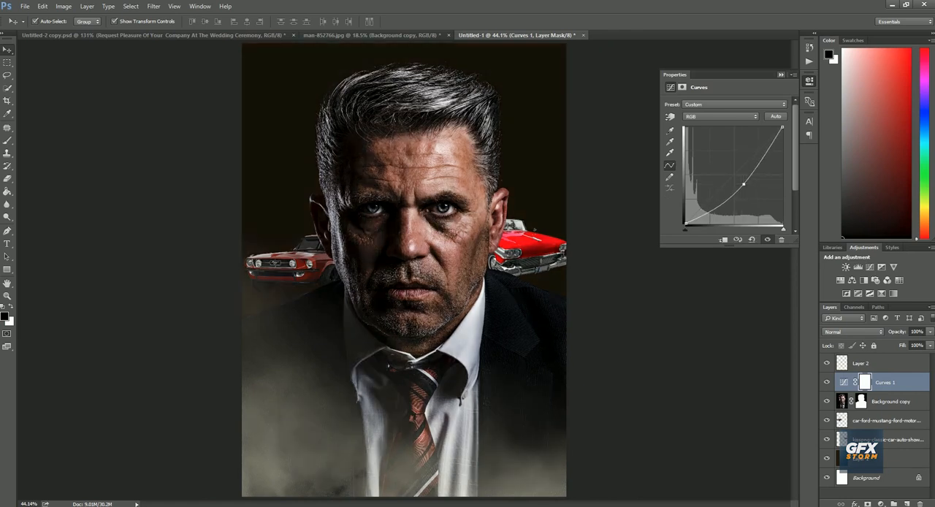
click(781, 74)
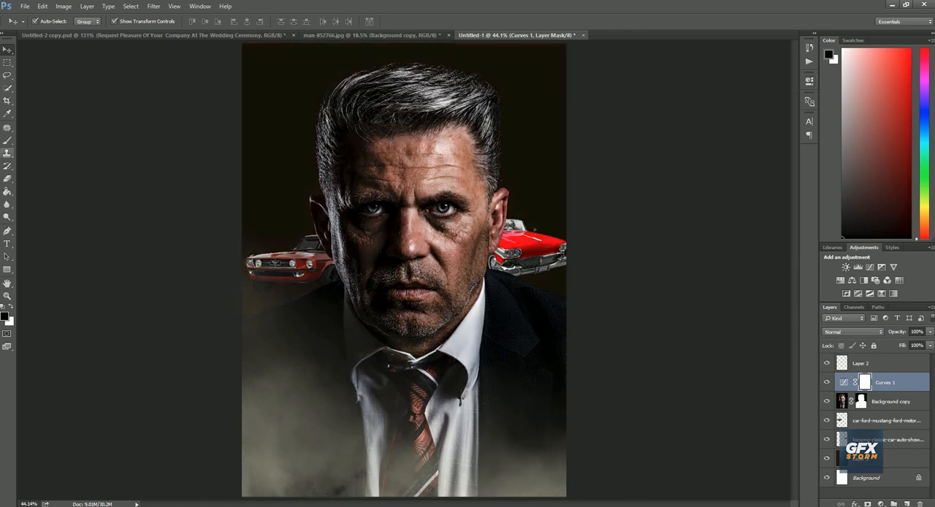
Mask the Curves darkening off the man's face with a soft black 1512 px brush and clip the adjustment to his layer
key(b)
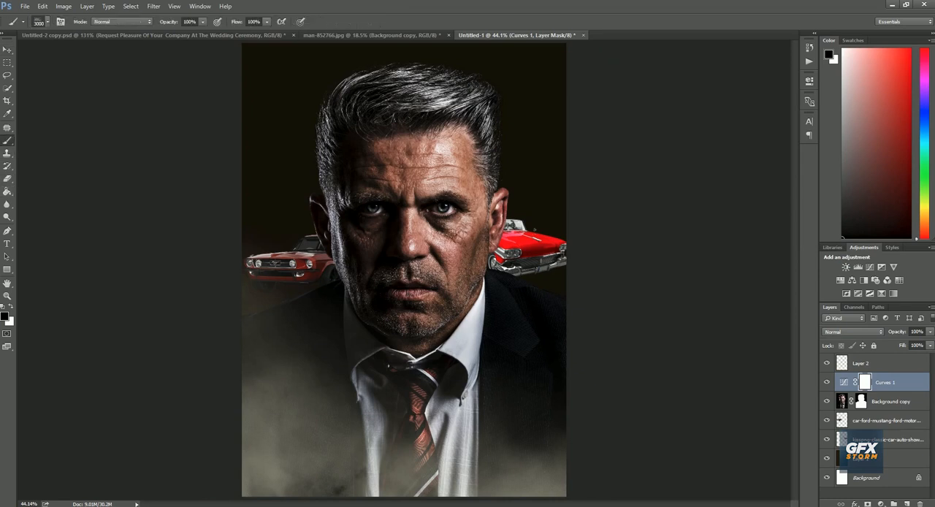
right_click(341, 200)
click(354, 266)
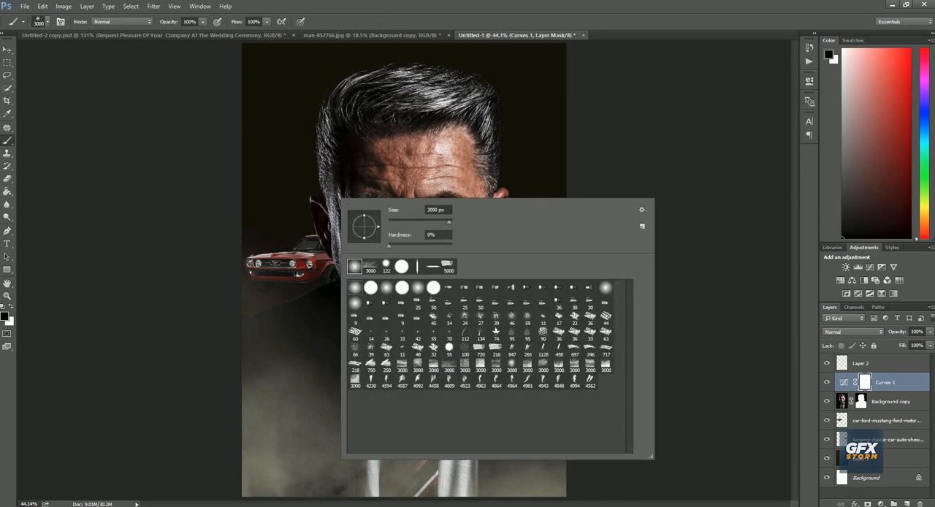
drag(449, 222, 445, 222)
click(406, 186)
click(420, 196)
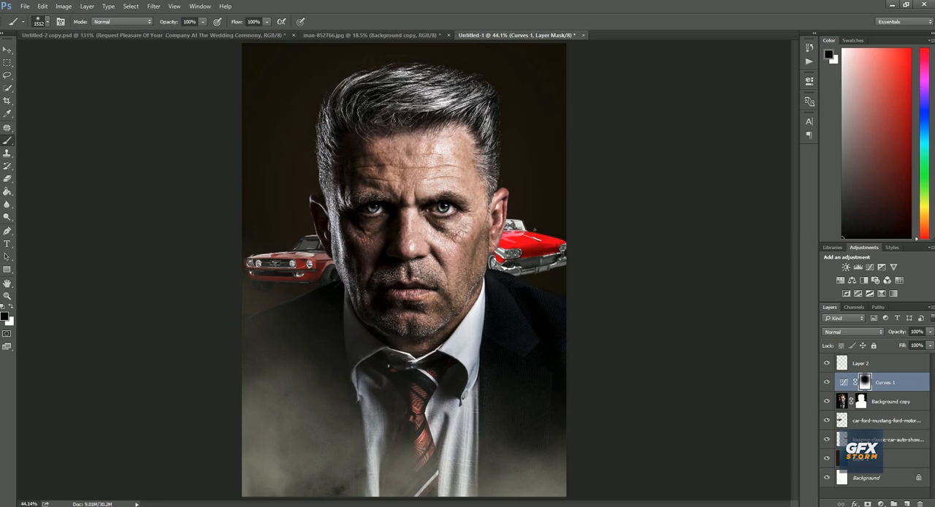
right_click(422, 191)
click(431, 196)
right_click(420, 197)
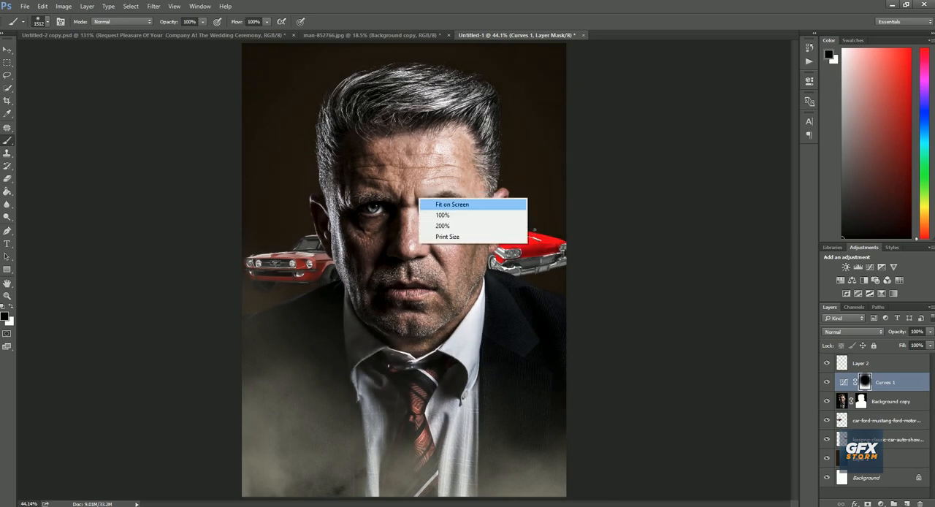
click(430, 203)
key(ctrl+alt+g)
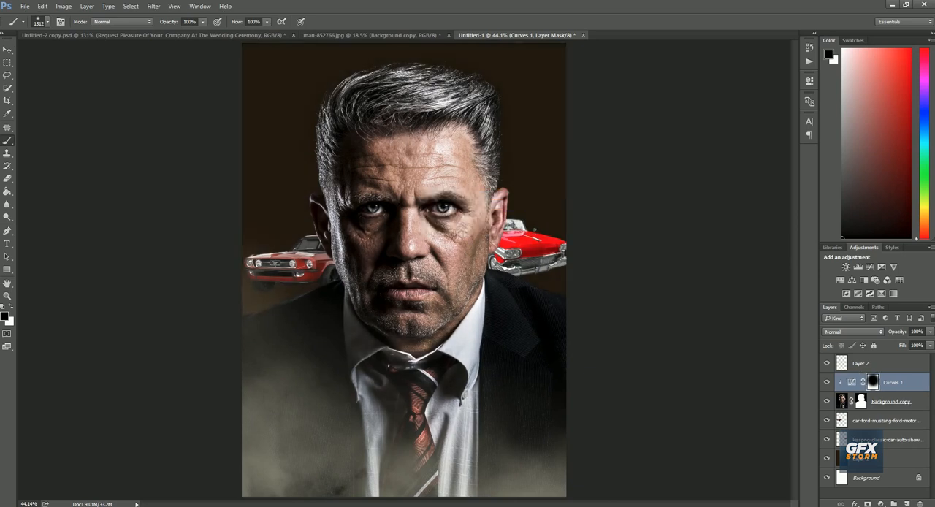
Add a Selective Color adjustment clipped to the man and shift its Reds to Cyan +74 with reduced Magenta
click(893, 293)
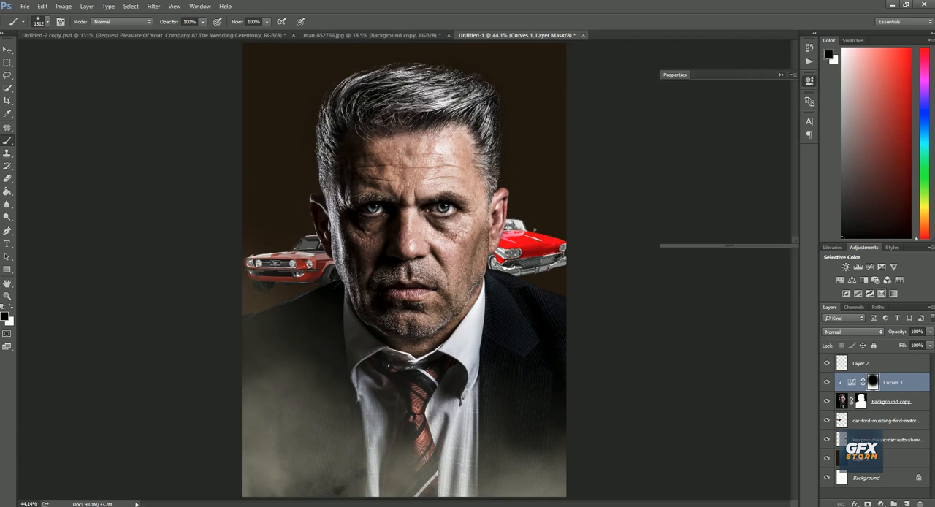
click(723, 240)
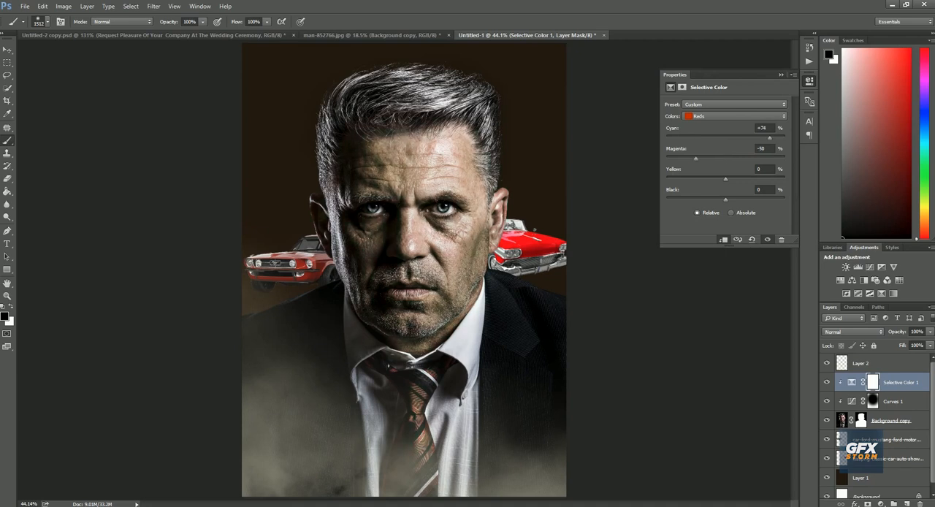
drag(696, 158, 701, 158)
Set the Selective Color Neutrals to Cyan -36, Magenta +15 and Yellow +2, and adjust their Black slightly
click(734, 116)
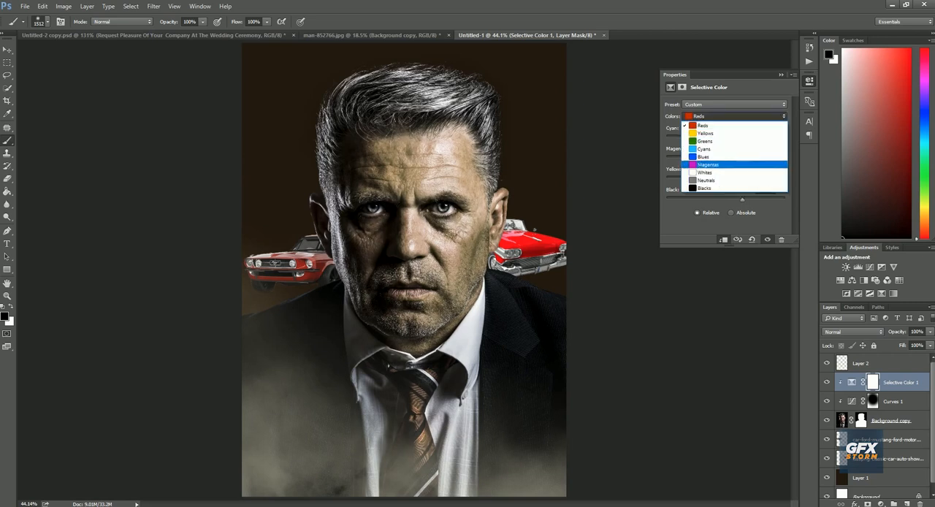
click(720, 179)
drag(725, 138, 734, 158)
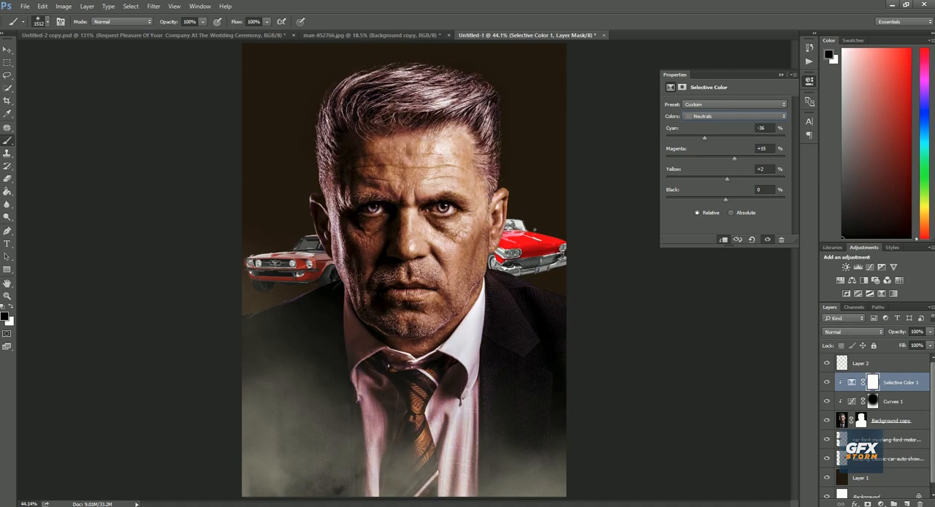
mouse_move(725, 199)
mouse_down()
mouse_move(715, 200)
mouse_move(729, 199)
mouse_up()
Raise Black to +7 for the Blacks in the Selective Color adjustment
click(719, 116)
click(704, 187)
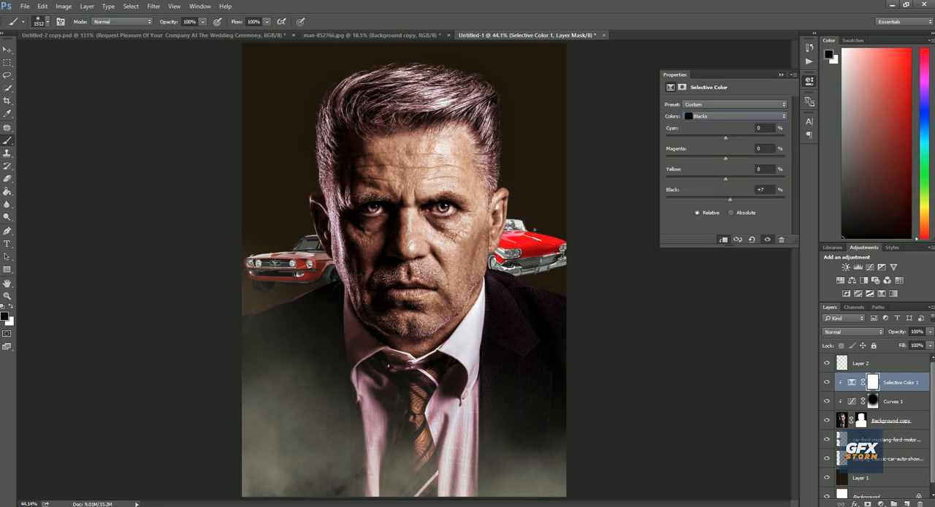
click(780, 74)
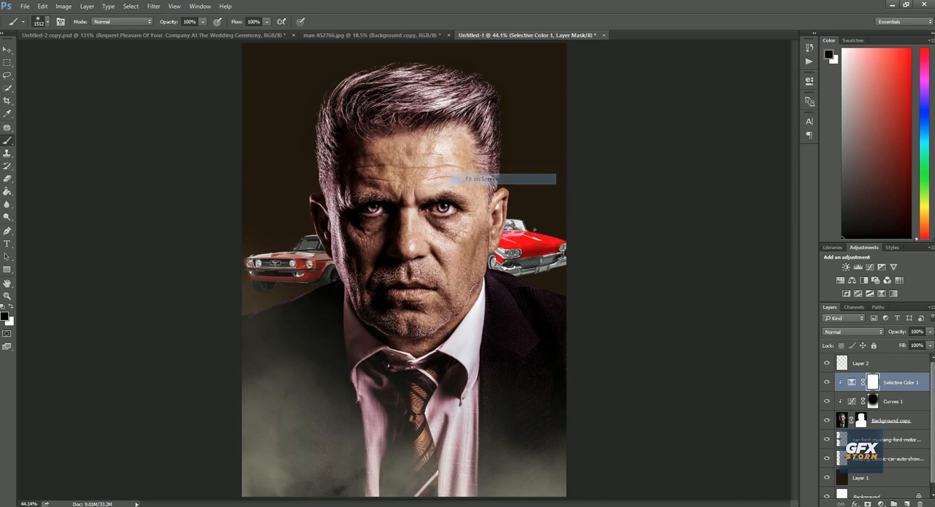
Try to bring the dollar-bill photo pexels-photo-164661.jpeg from the Today Youtube work folder into the poster document
scroll(876, 424, down, 1)
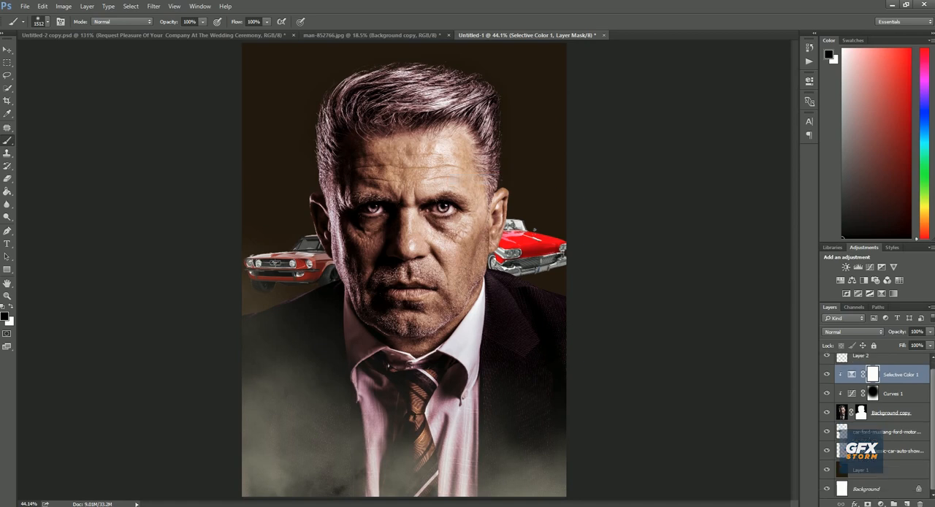
mouse_move(229, 505)
click(280, 472)
click(314, 256)
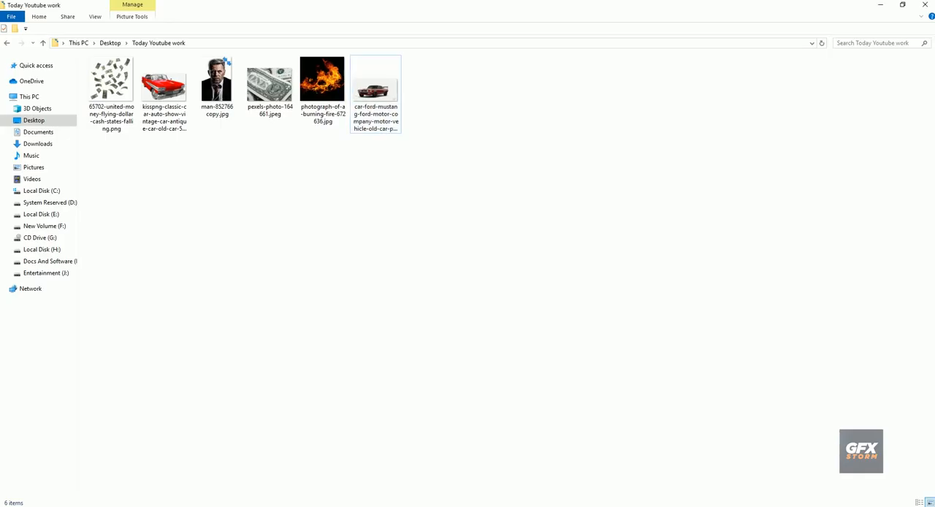
drag(269, 84, 392, 495)
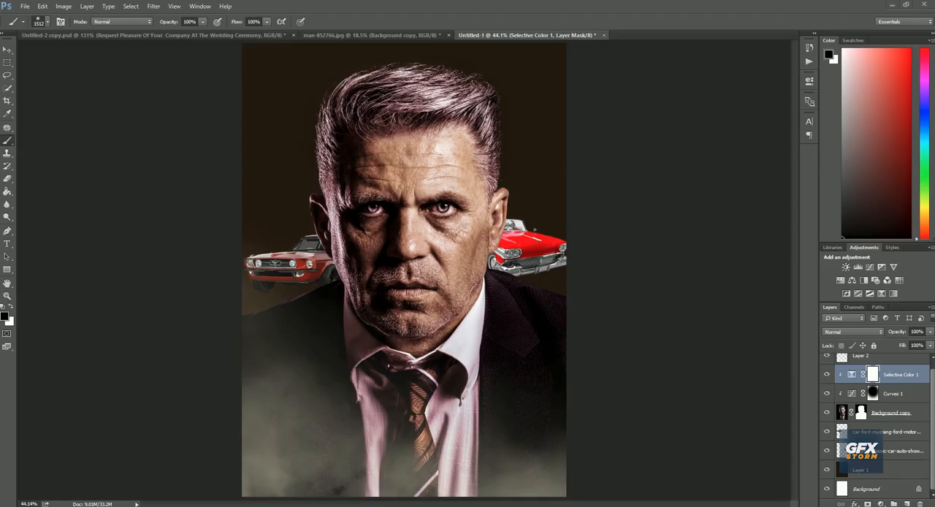
scroll(877, 425, up, 1)
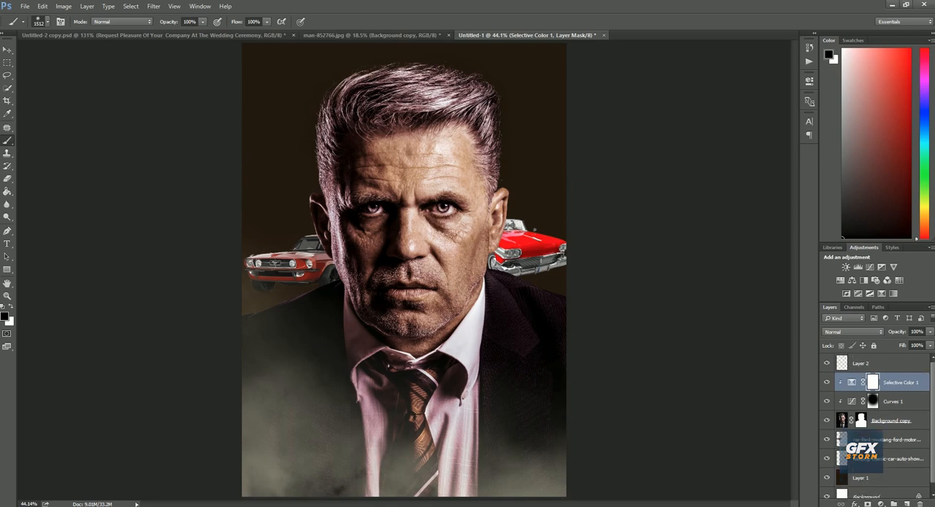
mouse_move(230, 504)
click(279, 476)
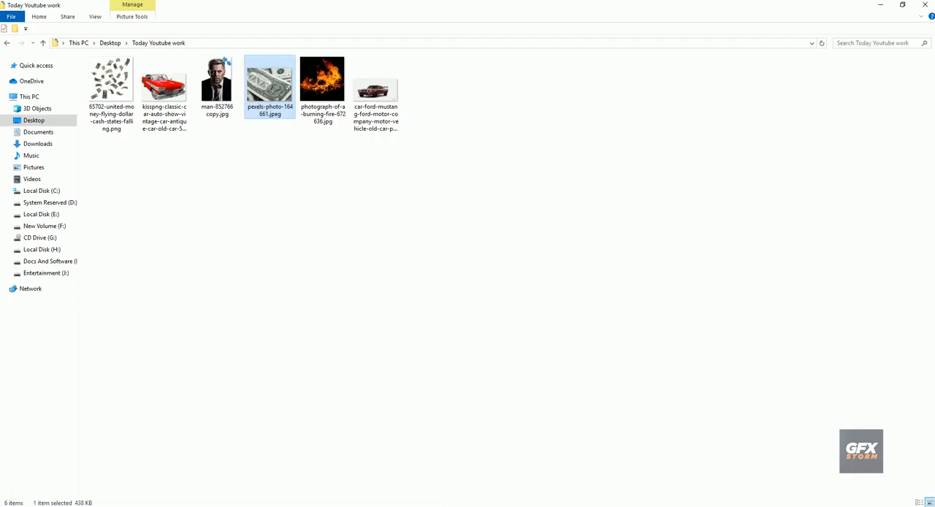
drag(269, 84, 398, 492)
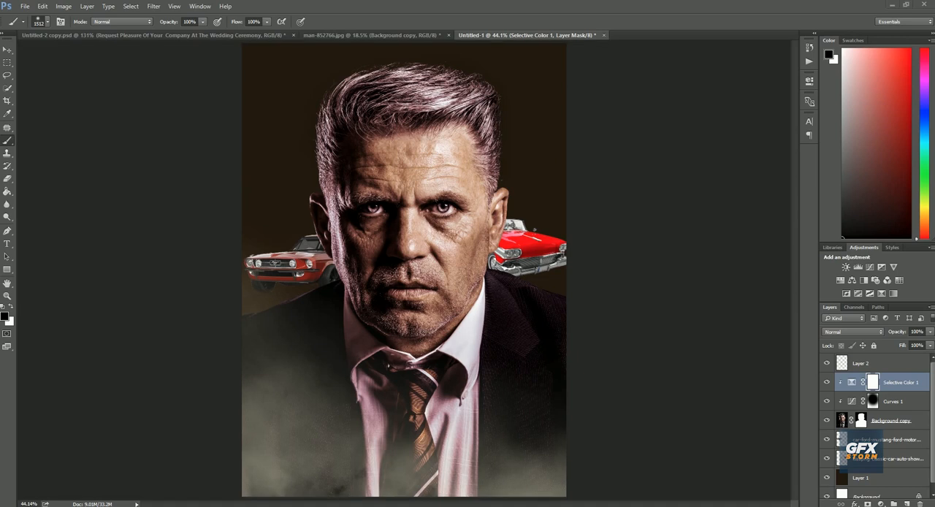
Make Layer 2 the active layer in the poster document and open File Explorer
right_click(912, 363)
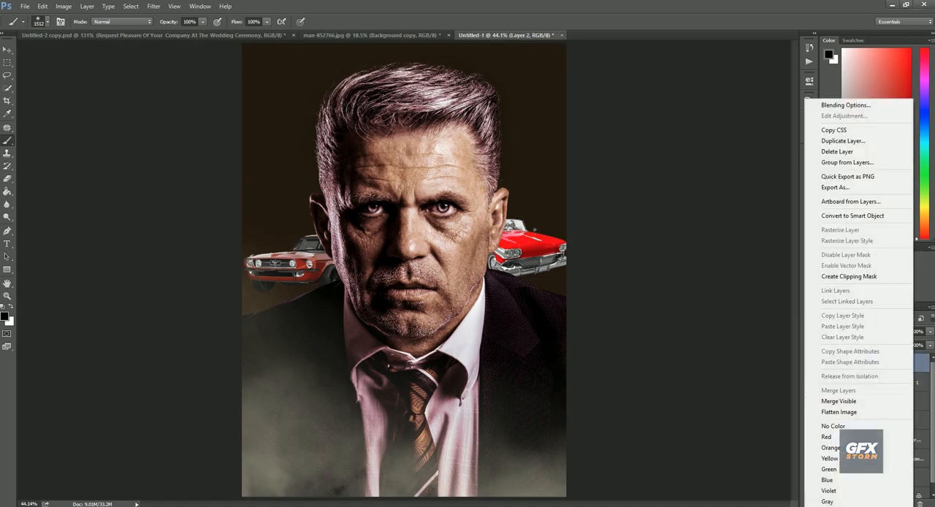
key(Escape)
right_click(228, 505)
key(Escape)
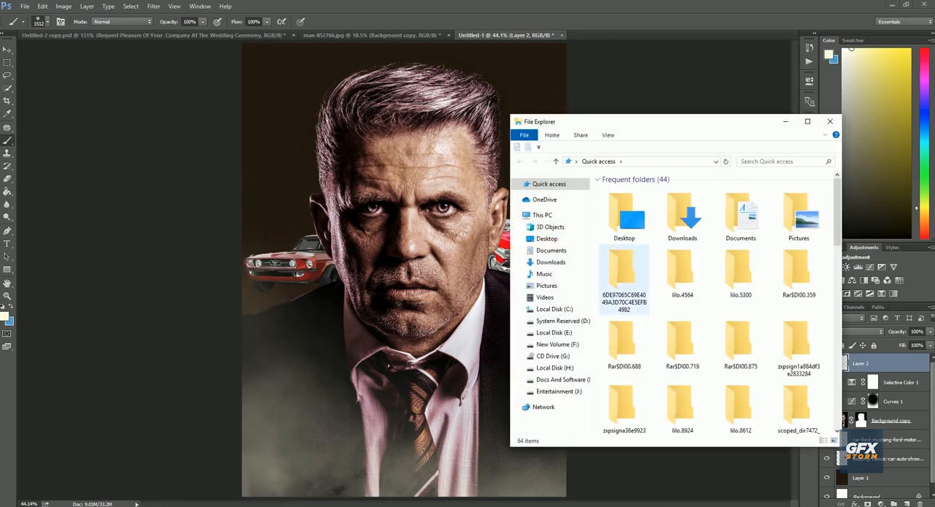
click(831, 121)
click(228, 505)
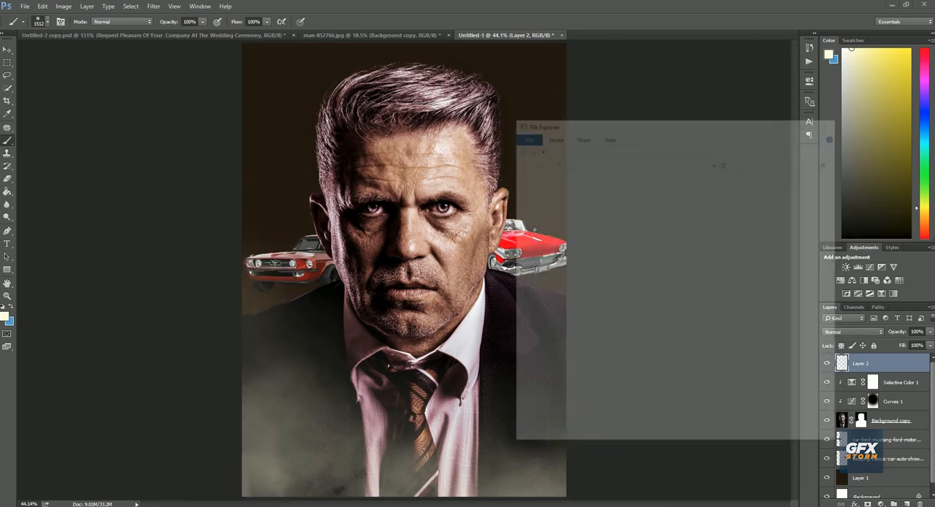
Open the Today Youtube work folder on the Desktop
click(548, 239)
right_click(549, 239)
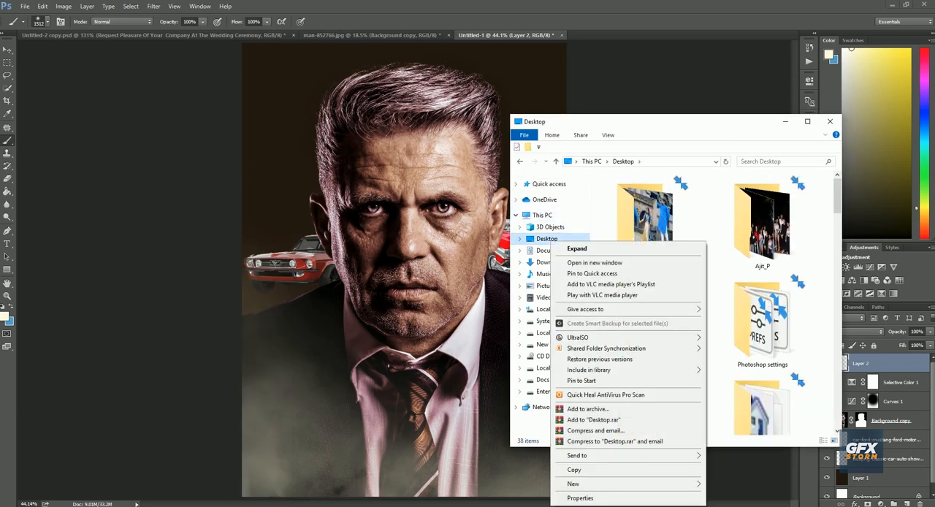
right_click(725, 300)
click(711, 322)
scroll(710, 321, down, 3)
scroll(712, 322, down, 3)
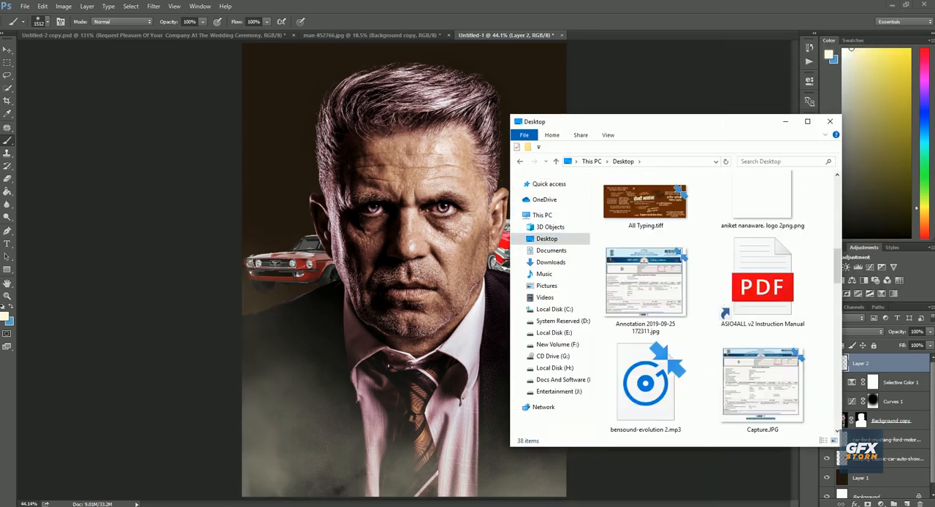
scroll(712, 322, up, 4)
double_click(763, 322)
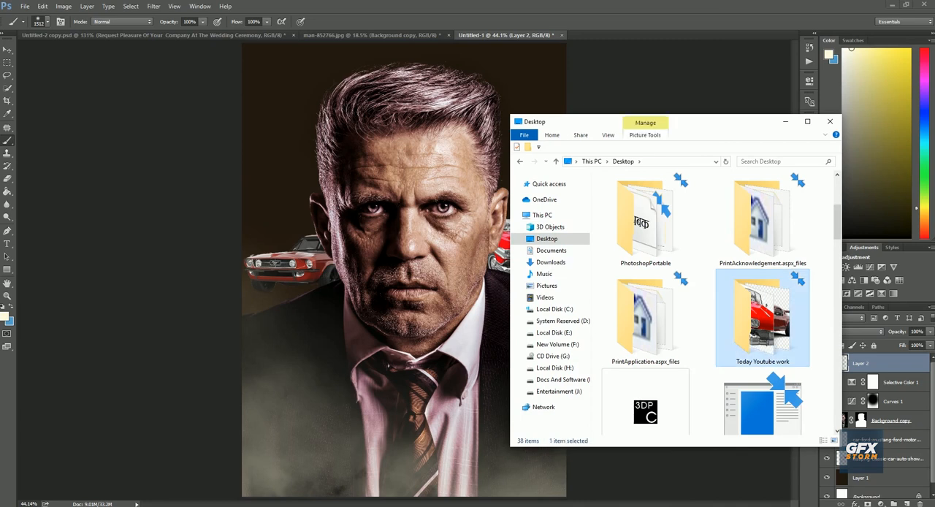
Place the dollar-bill photo pexels-photo-164661.jpeg in the poster document
click(807, 122)
right_click(804, 124)
right_click(392, 282)
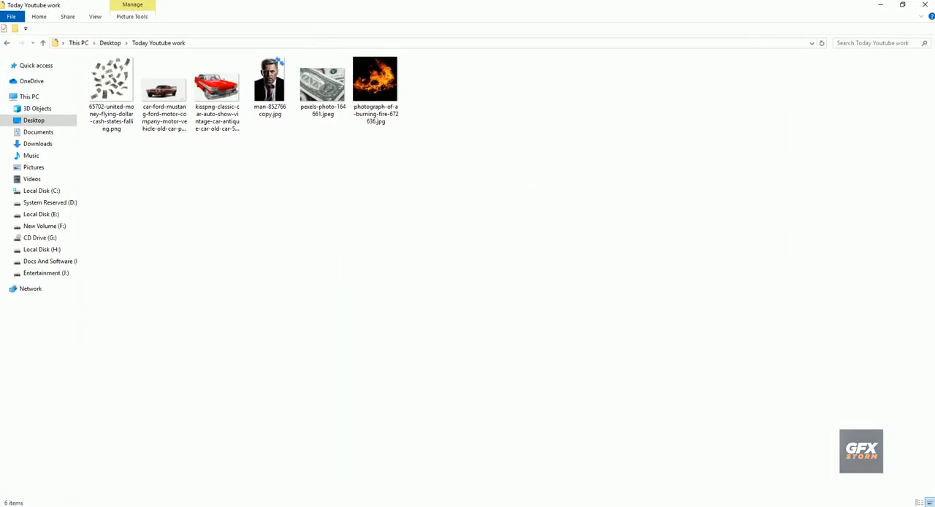
right_click(330, 100)
drag(327, 95, 404, 271)
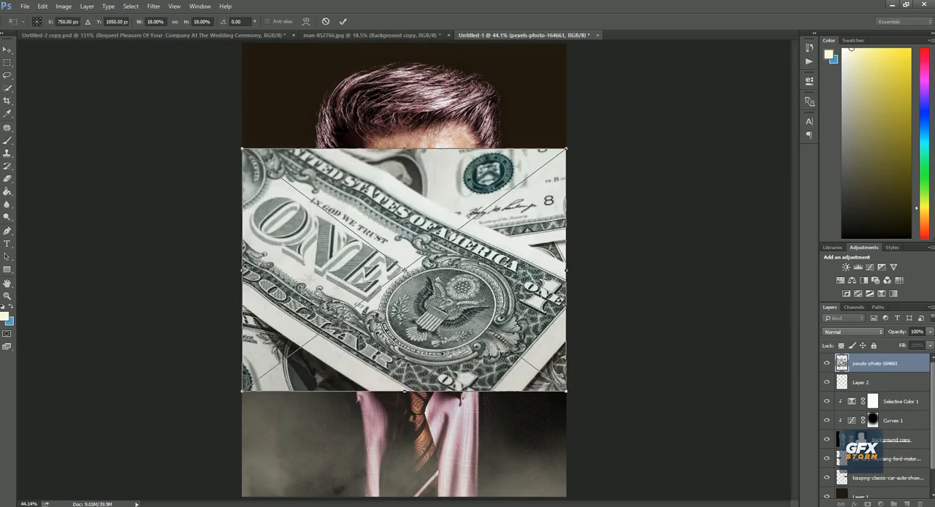
Enlarge the dollar-bill photo to cover the poster's upper background and move its layer below both cars, directly above Layer 1
drag(566, 391, 674, 473)
drag(473, 371, 470, 325)
key(Return)
drag(875, 363, 878, 486)
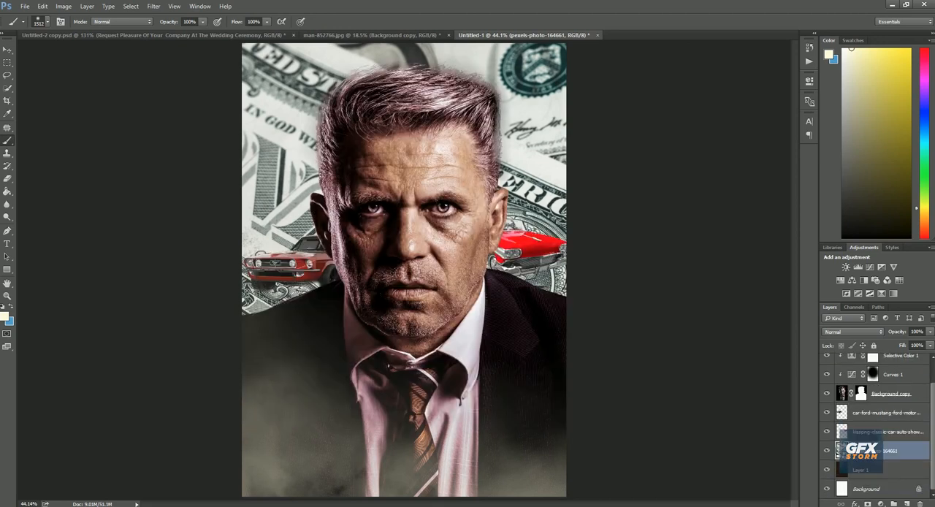
Fade the lower part of the dollar-bill layer with a soft 1500 px Eraser
key(e)
click(468, 248)
click(448, 200)
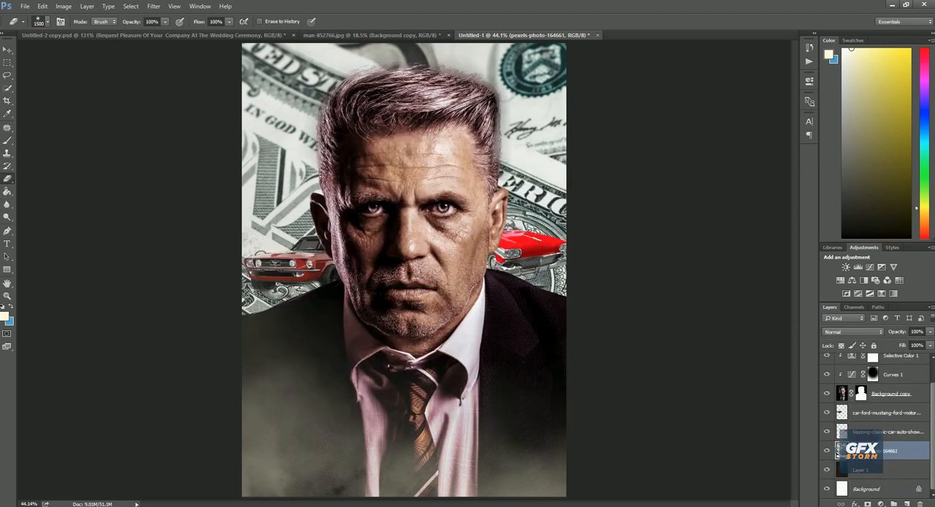
mouse_move(281, 445)
mouse_down()
mouse_move(537, 449)
mouse_move(350, 441)
mouse_up()
right_click(468, 267)
click(497, 273)
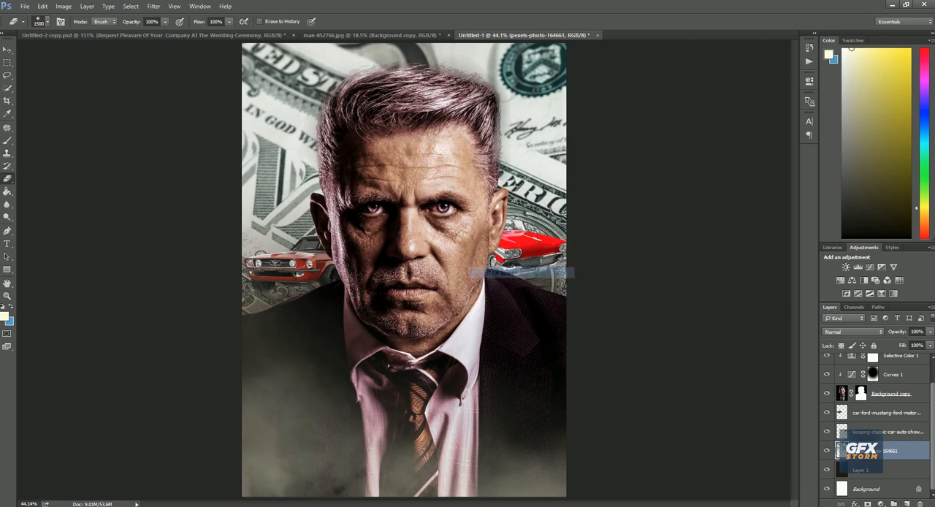
Add a Curves adjustment clipped to the dollar-bill layer and pull the curve's upper midtones down to darken it
click(869, 266)
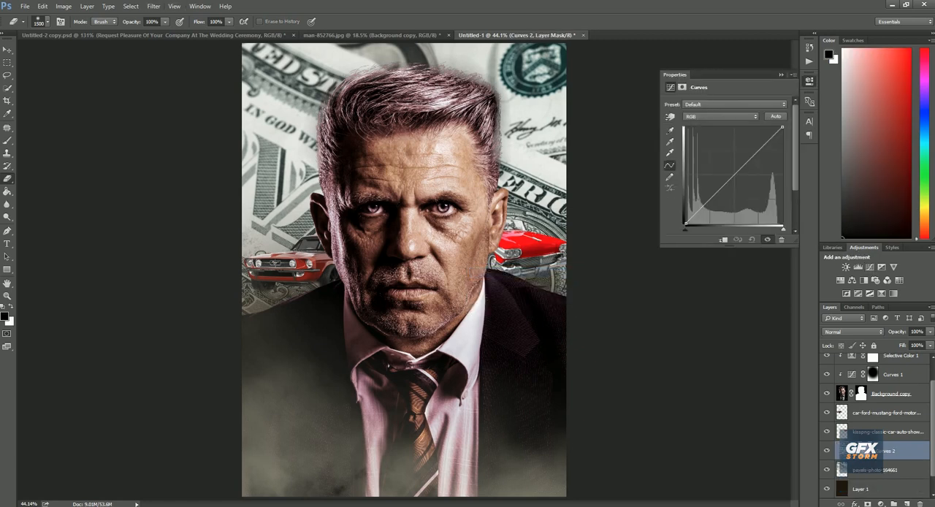
drag(746, 162, 750, 197)
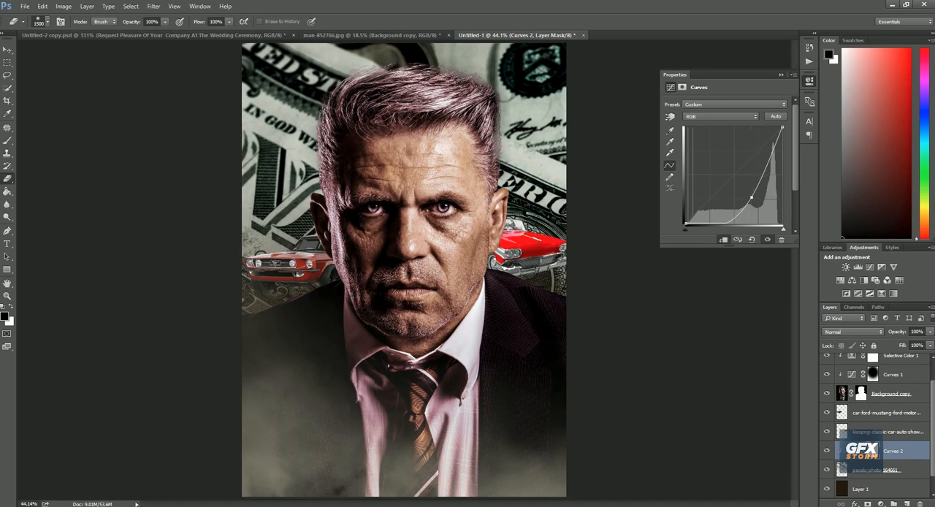
click(780, 74)
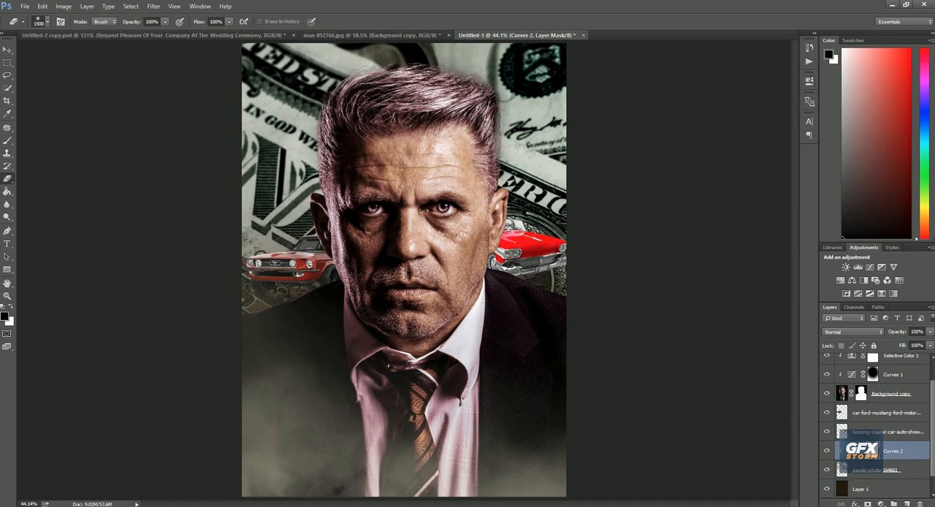
Add a Channel Mixer adjustment clipped to the dollar-bill layer and set Green to +71 in the Red output channel
click(887, 280)
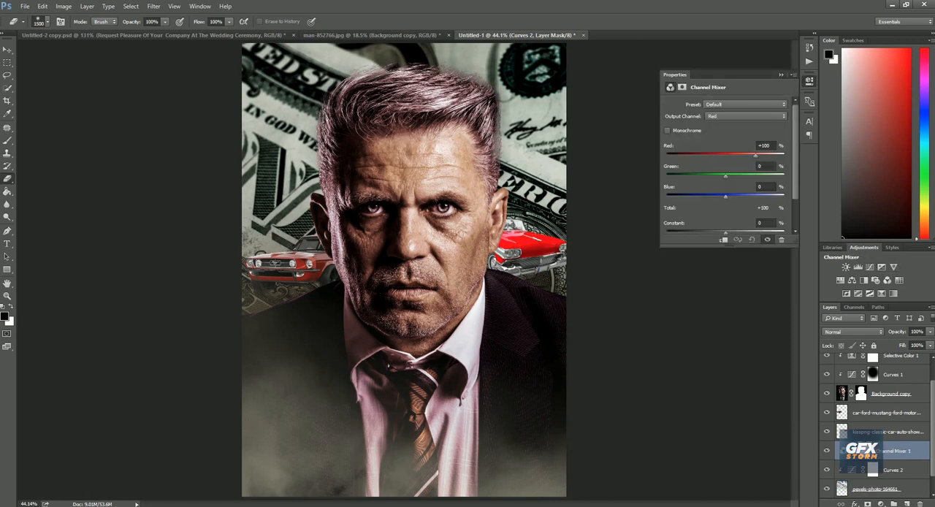
drag(725, 176, 747, 176)
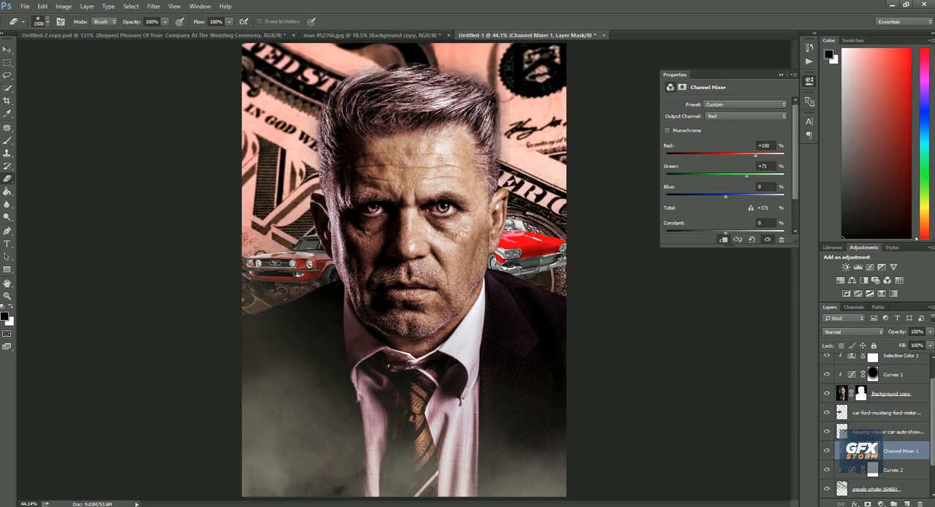
click(781, 74)
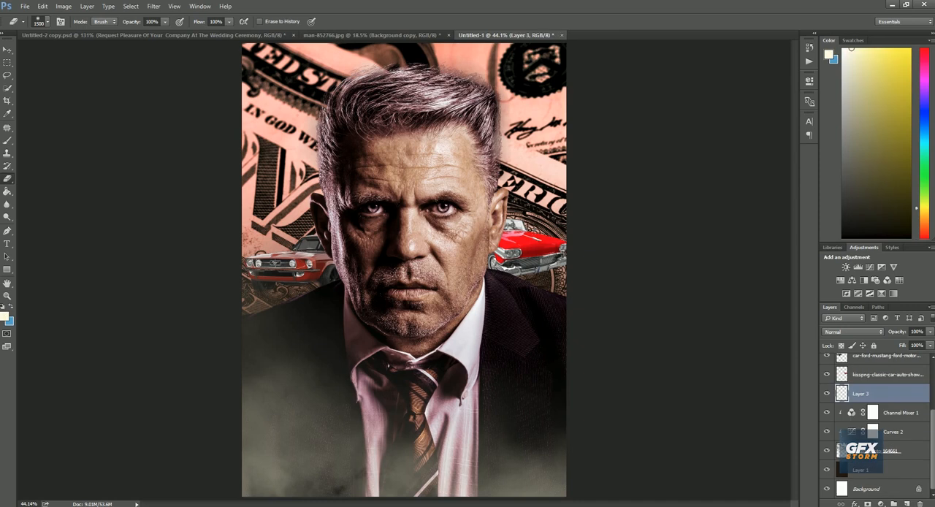
Fill a new layer above the Channel Mixer adjustment with black and lower its opacity to 48%
key(g)
click(534, 229)
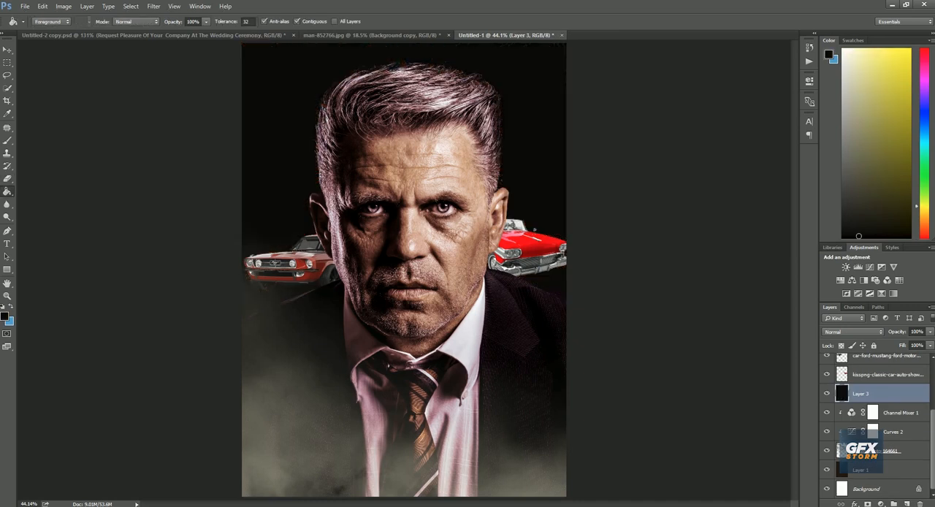
drag(930, 332, 907, 342)
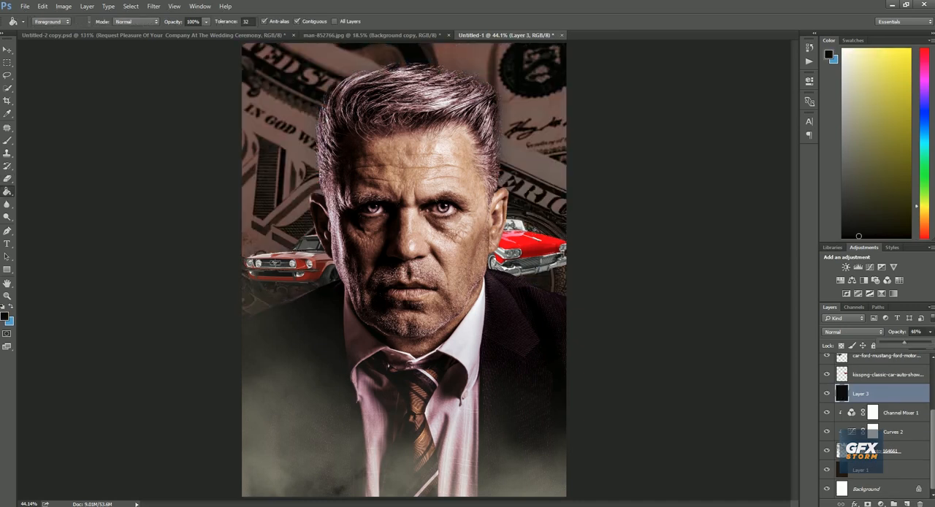
Try the Overlay and Soft Light blending modes on the black fill layer
click(853, 331)
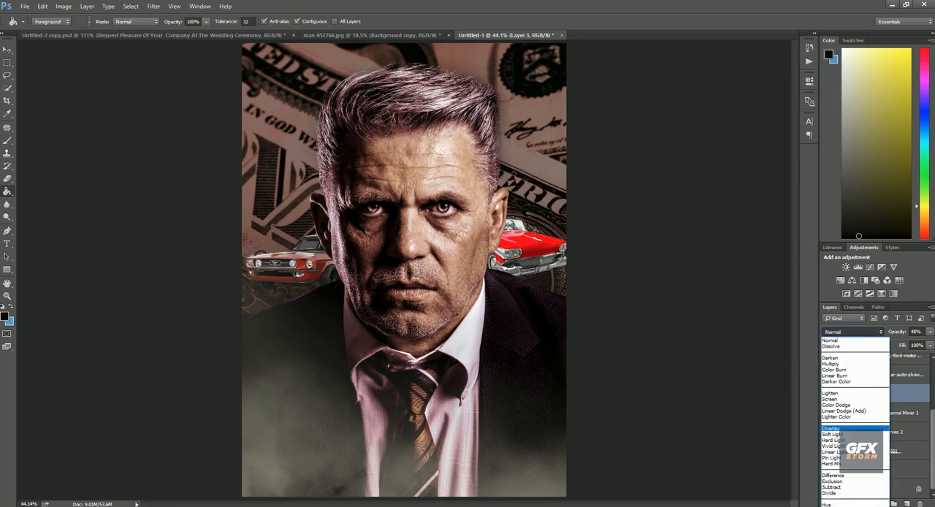
click(832, 428)
click(853, 331)
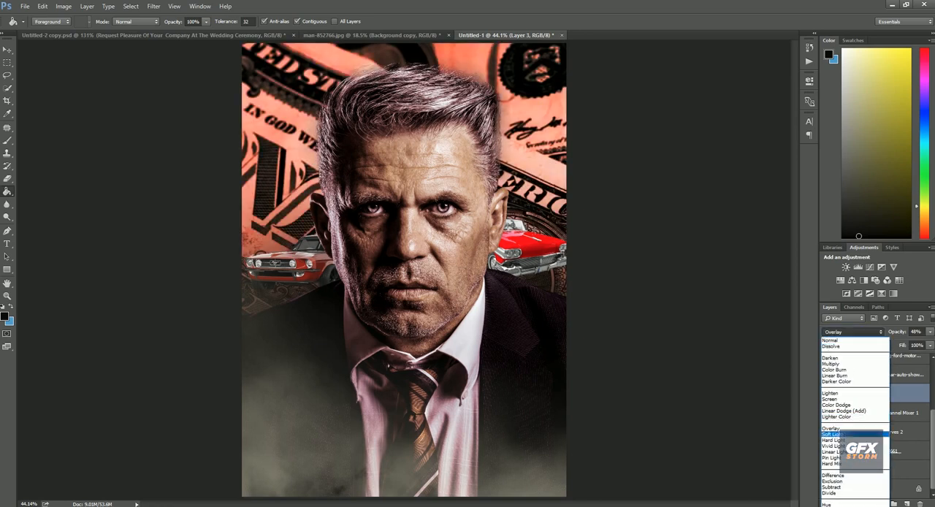
click(832, 435)
Set the black fill layer's blending mode to Multiply and its opacity to 51%
click(851, 331)
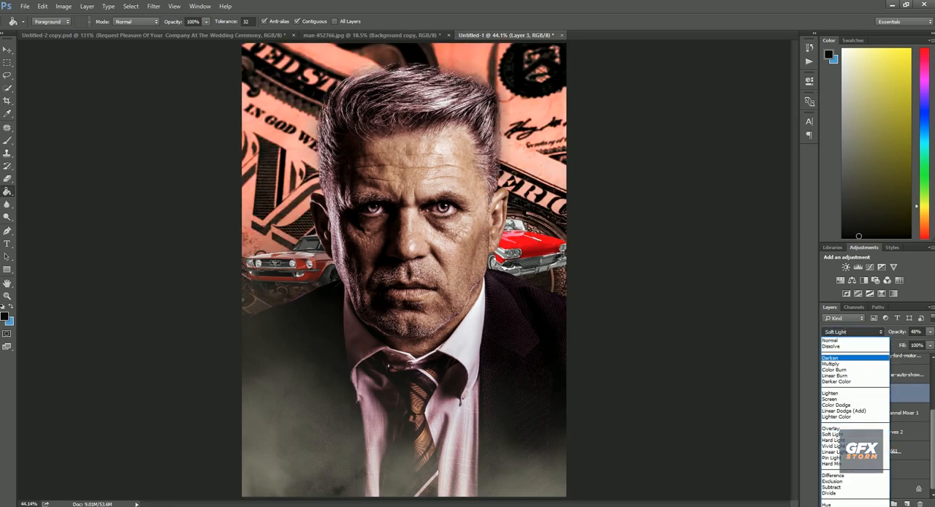
click(834, 364)
click(930, 331)
mouse_move(907, 343)
mouse_down()
mouse_move(920, 342)
mouse_move(907, 342)
mouse_up()
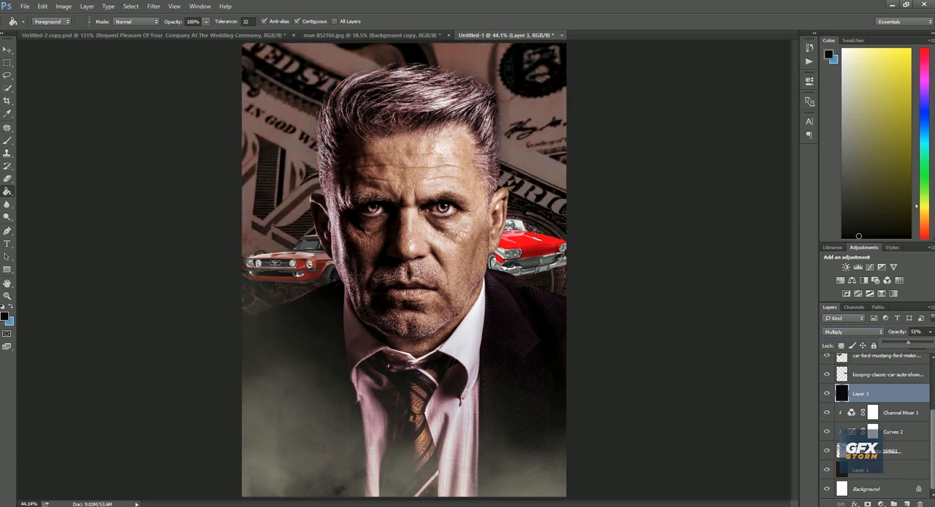
Apply the Camera Raw Filter to the bright red classic car with Clarity +43 and Whites +33, and shift the car slightly down
right_click(399, 268)
click(432, 276)
key(v)
click(529, 250)
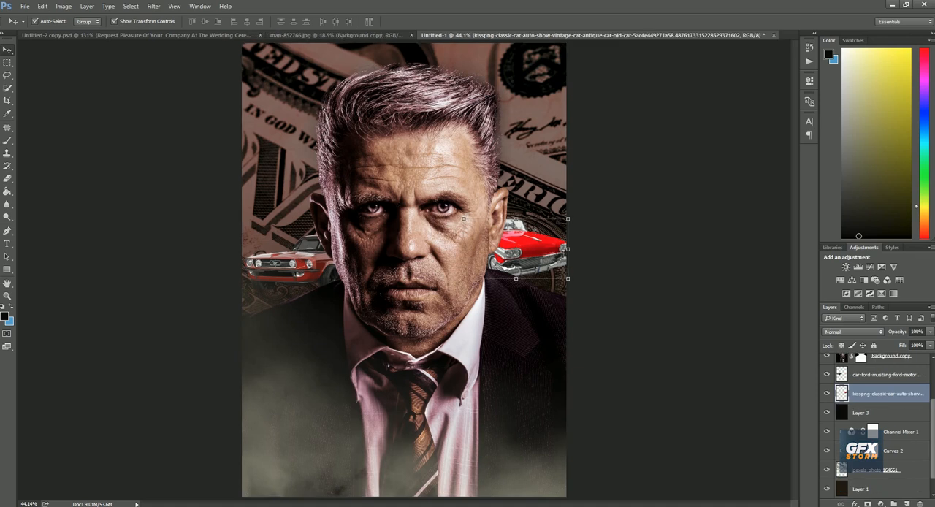
click(153, 6)
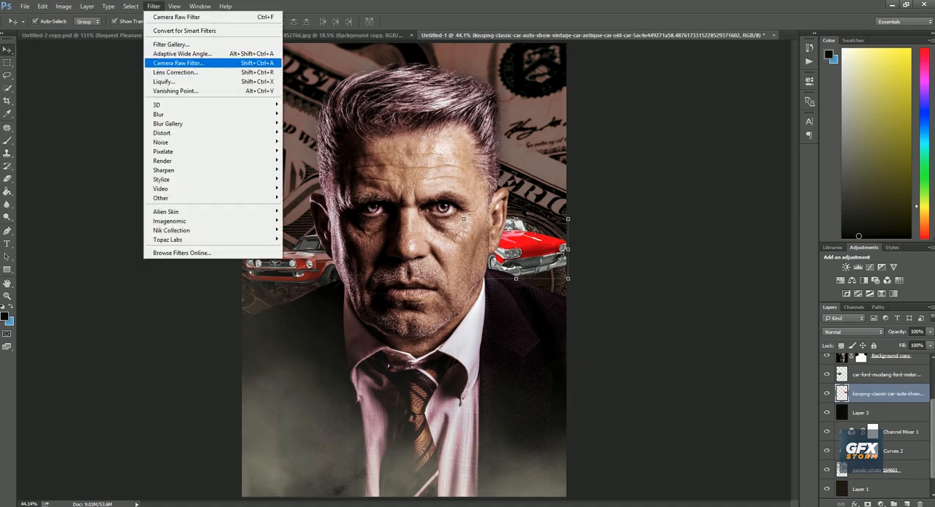
click(179, 63)
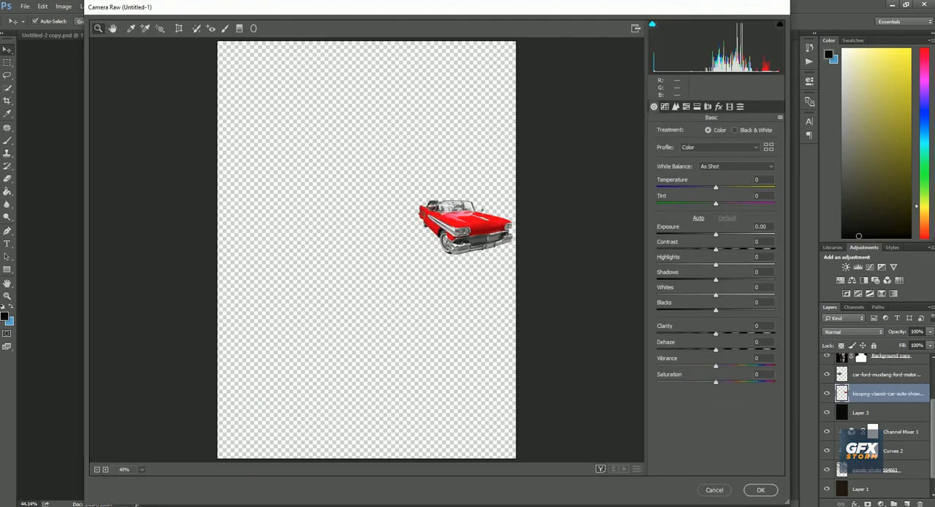
drag(716, 334, 740, 334)
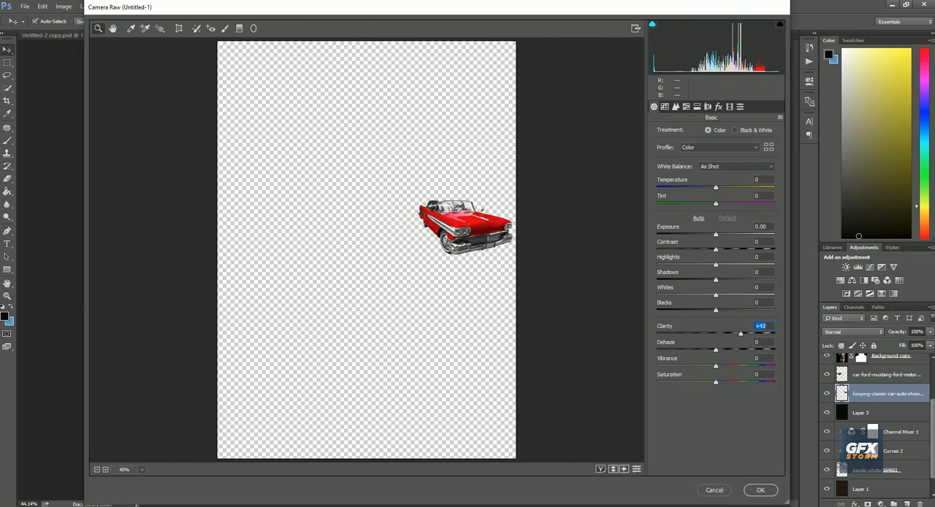
drag(715, 295, 734, 295)
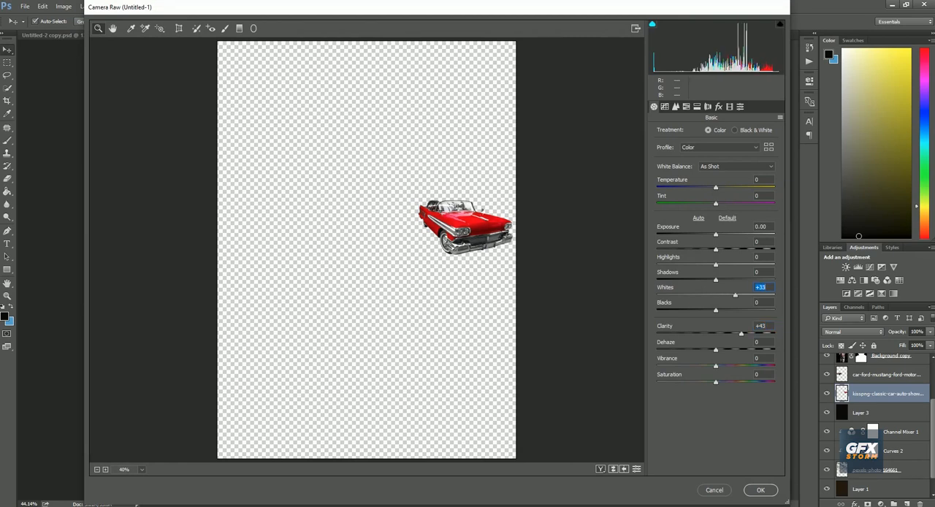
click(761, 490)
click(664, 307)
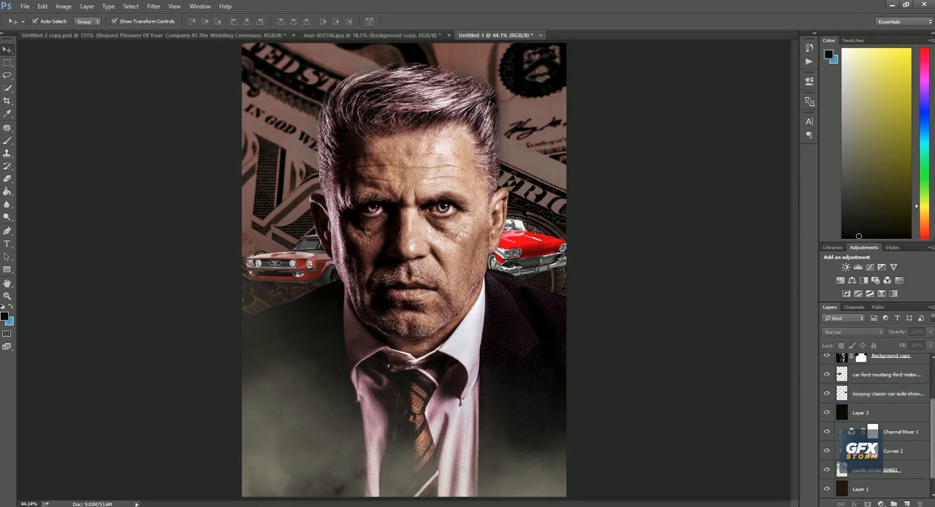
drag(529, 249, 529, 253)
Apply the Camera Raw Filter to the Ford Mustang layer with Clarity +32, Exposure +0.80, Whites +17 and Highlights +14
click(289, 267)
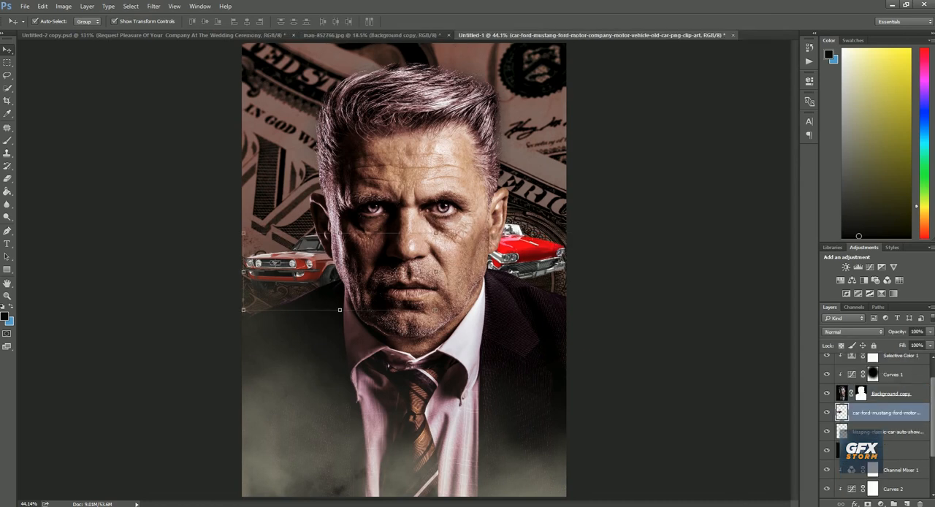
click(153, 6)
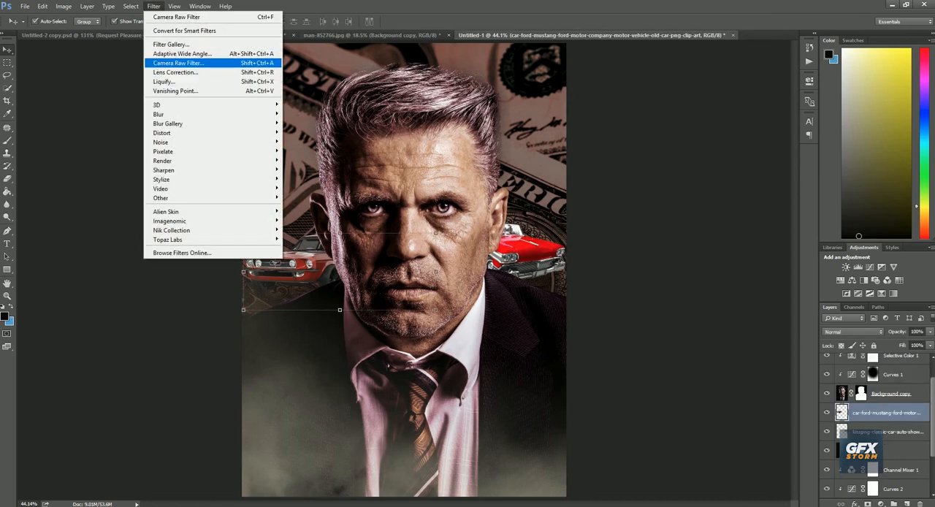
click(179, 62)
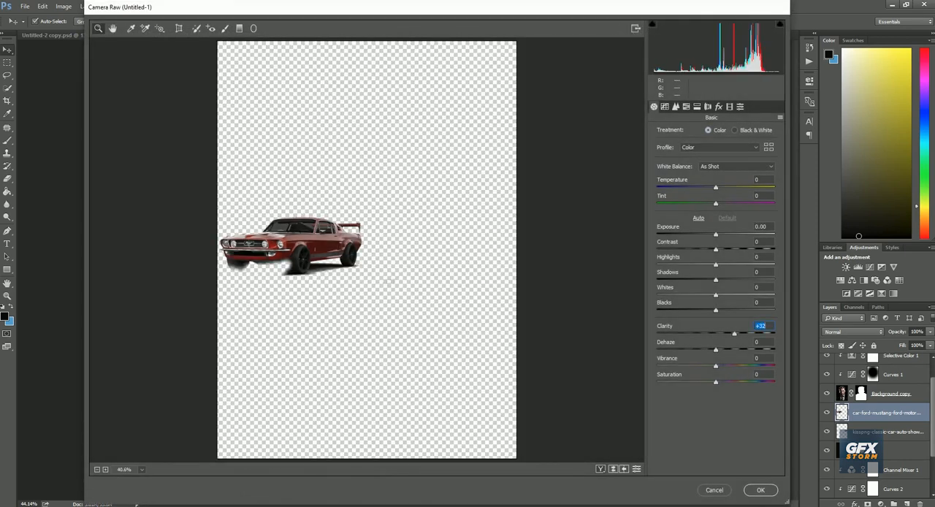
drag(716, 234, 725, 235)
drag(716, 295, 725, 295)
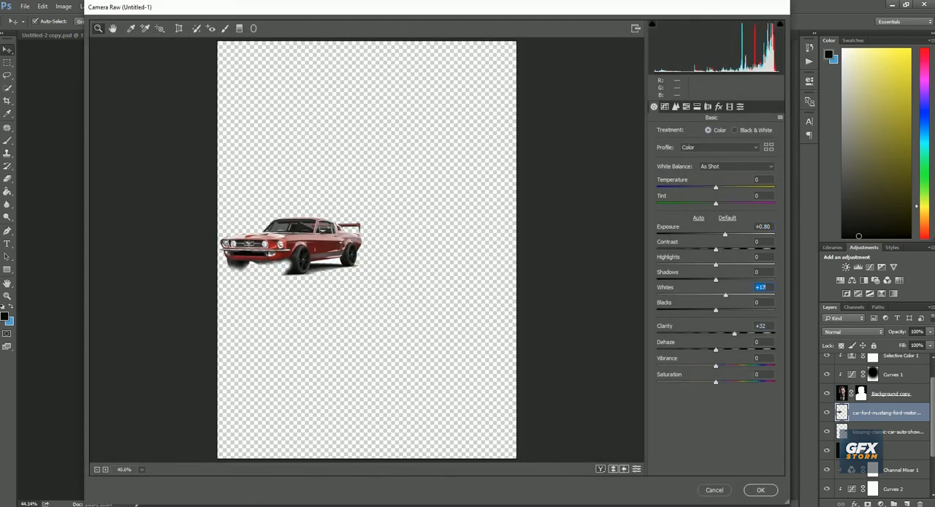
drag(716, 264, 724, 264)
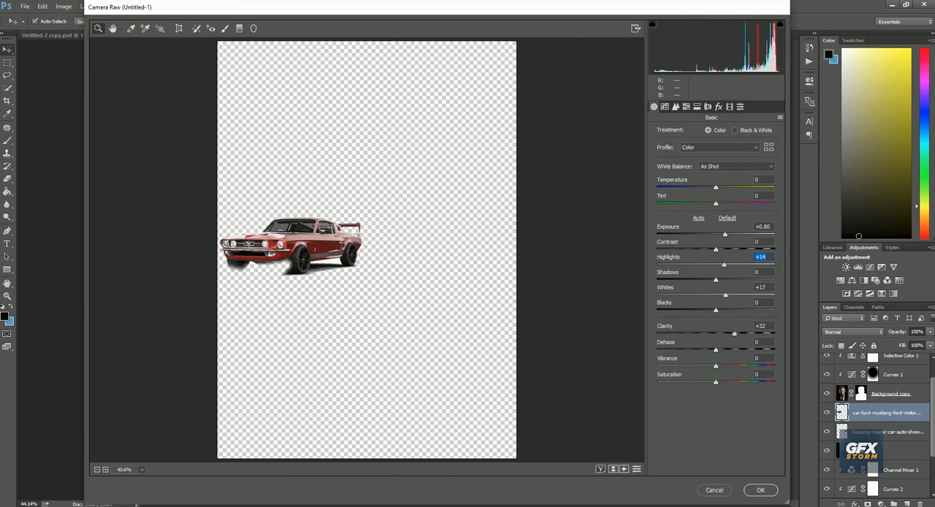
click(760, 490)
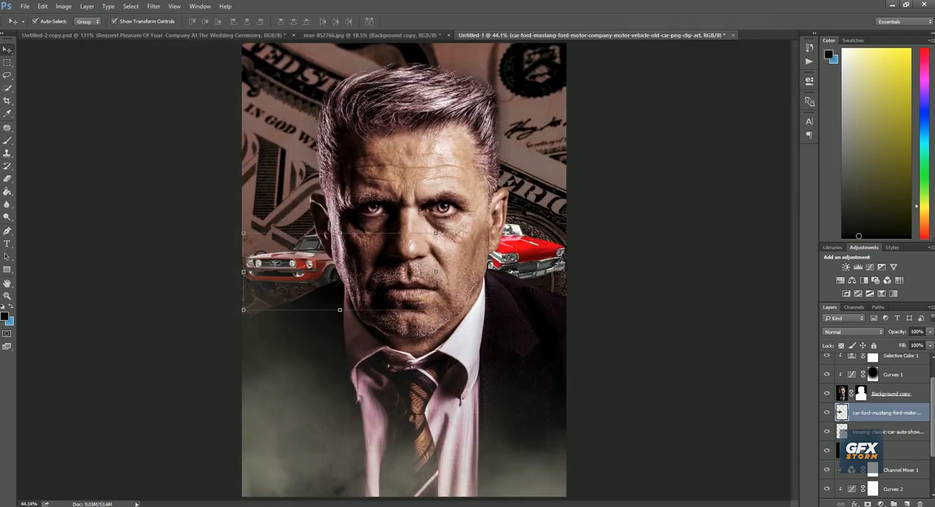
Nudge the Ford Mustang slightly down and select the bright red classic car's layer
click(621, 394)
right_click(395, 255)
click(428, 262)
drag(311, 262, 311, 264)
click(197, 292)
click(529, 249)
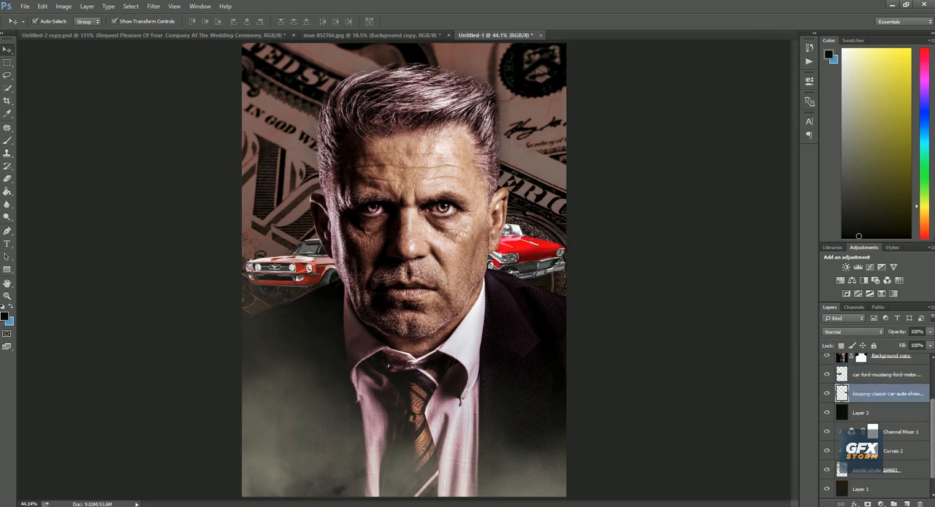
Place the 65702-united-money-flying-dollar-cash-states-falling.png image on the poster and move its layer between the man and the cars
click(870, 363)
key(alt+Tab)
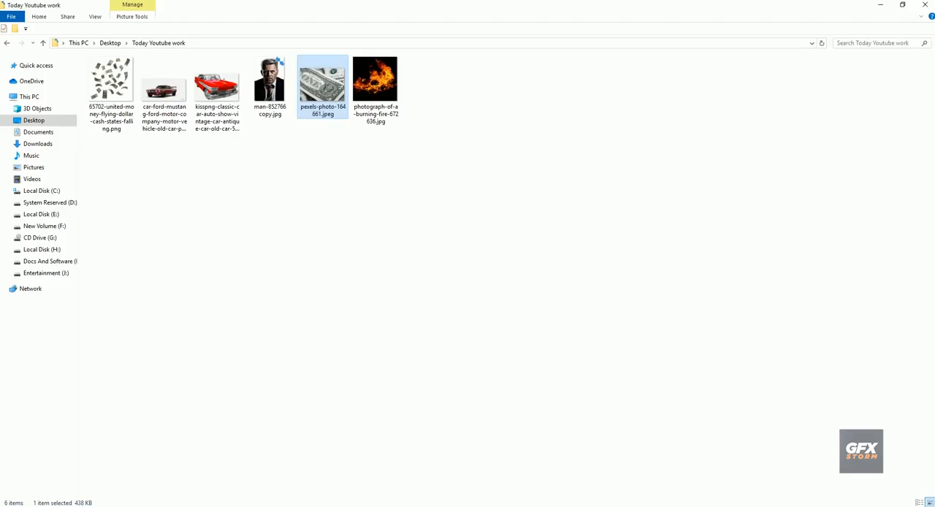
click(467, 241)
drag(111, 87, 478, 278)
key(Return)
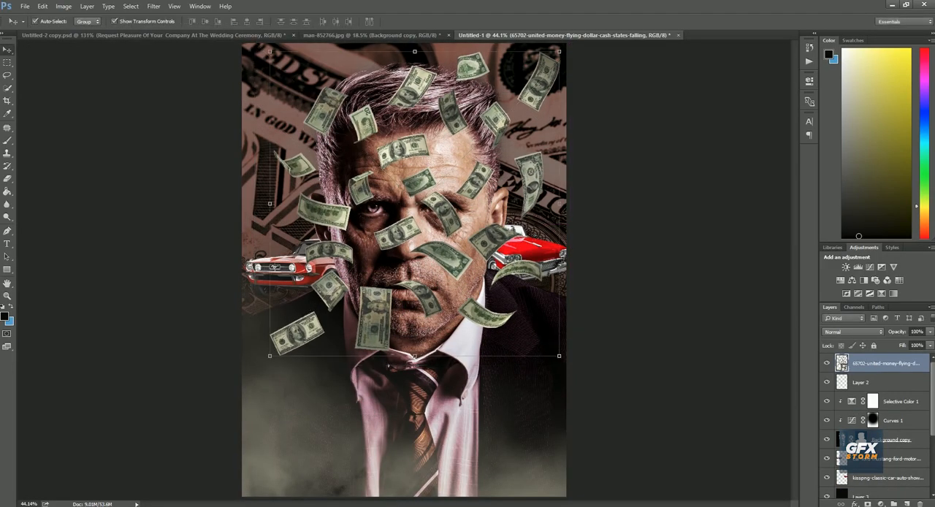
scroll(876, 416, down, 2)
drag(884, 365, 884, 421)
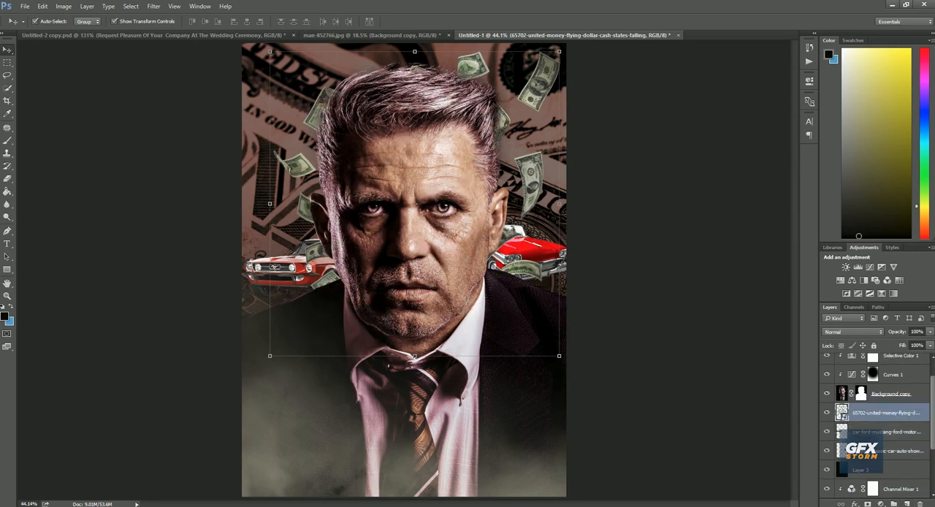
Scale the flying-money image to about 28.7% and shift it slightly left so the bills frame the man's head
key(ctrl+t)
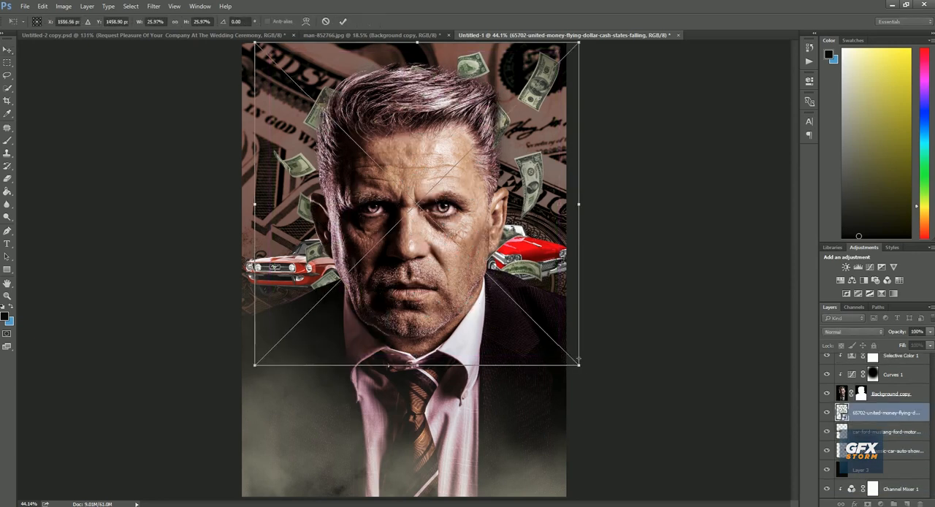
drag(579, 365, 598, 384)
drag(532, 326, 521, 329)
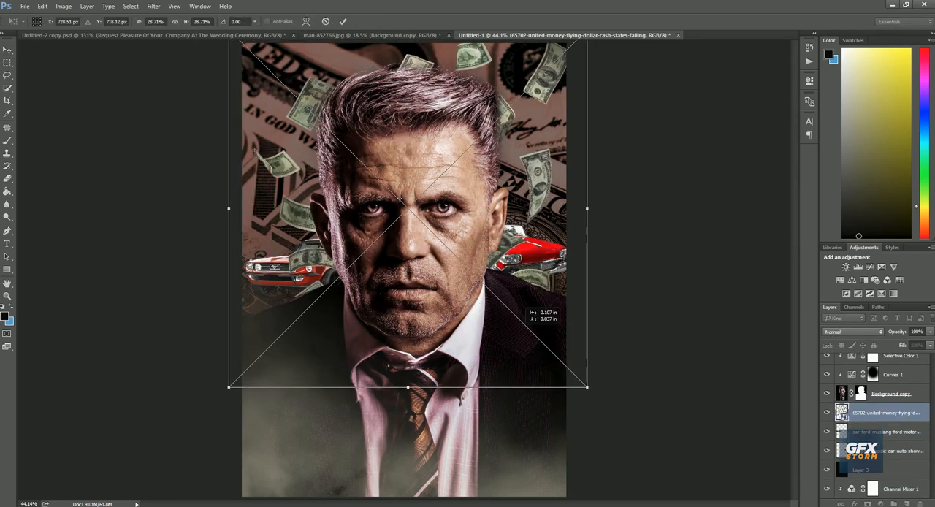
click(343, 21)
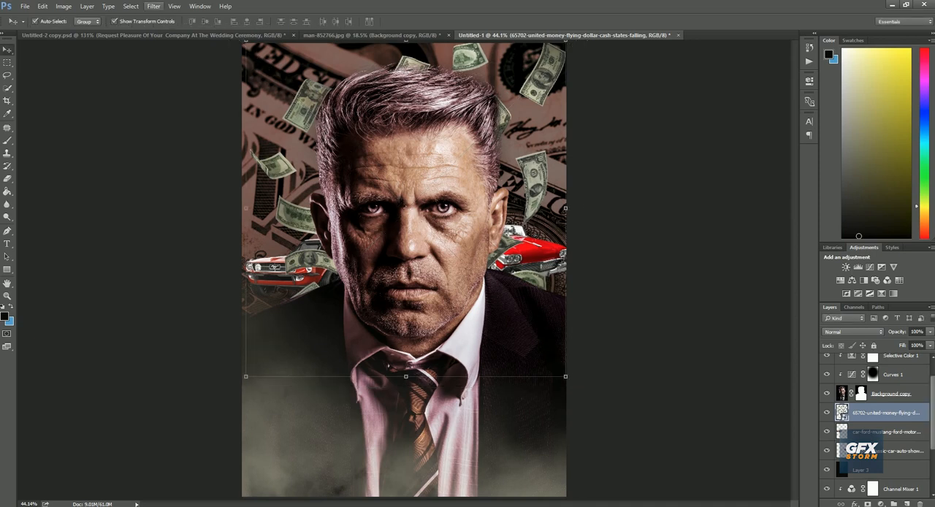
Apply a light Field Blur to the flying-money layer
click(154, 6)
mouse_move(211, 119)
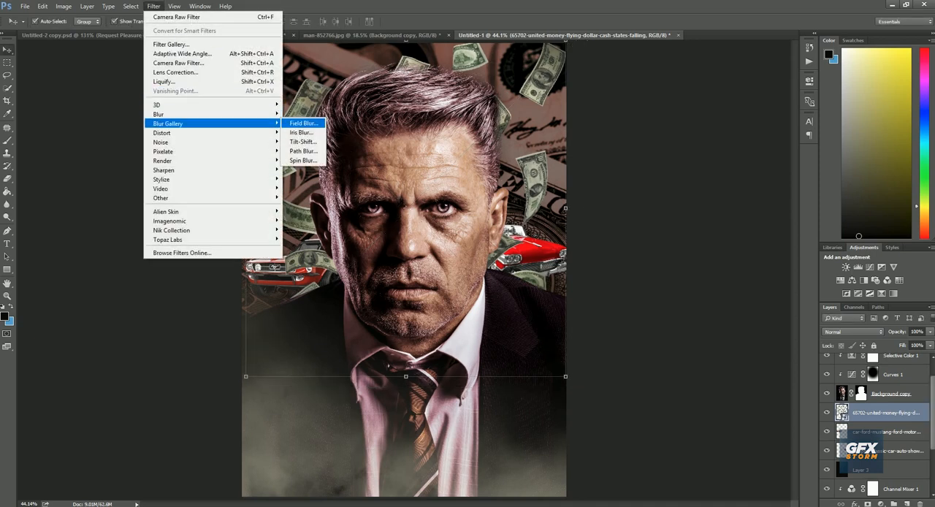
click(296, 120)
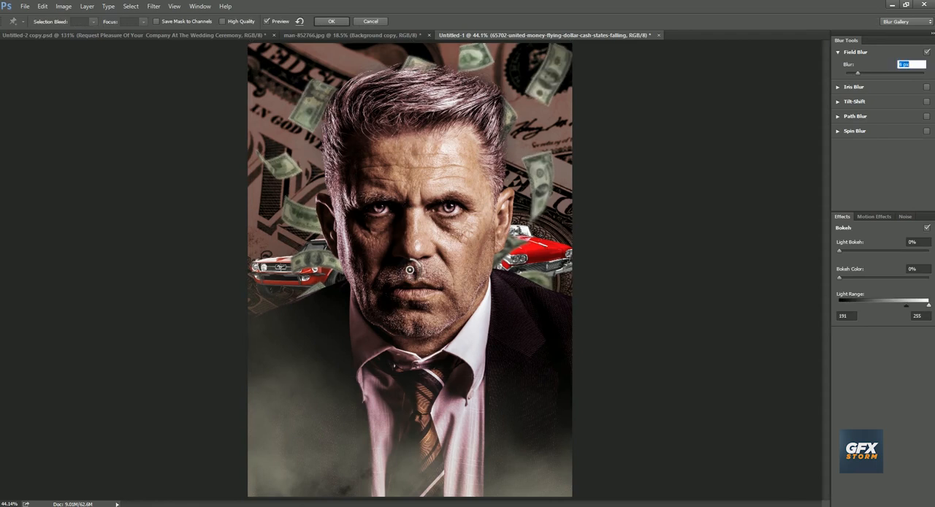
key(Return)
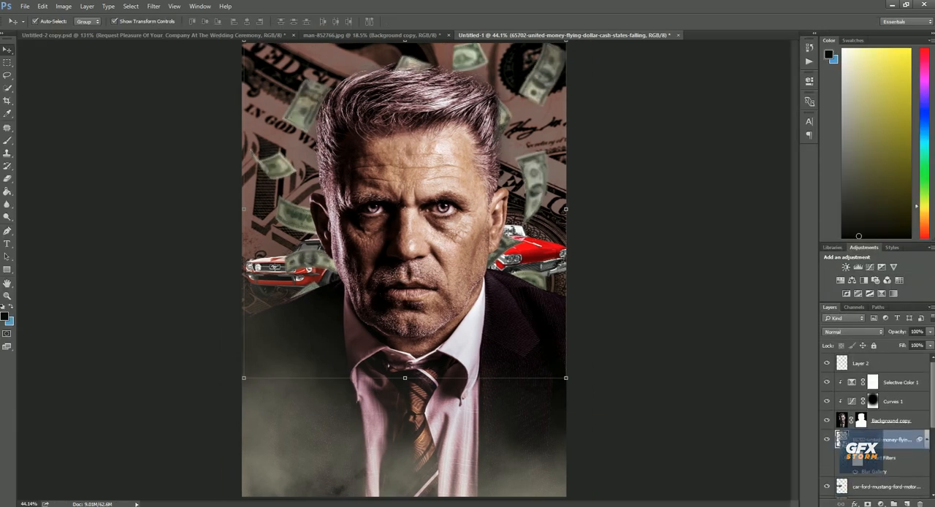
Place the orange high_quality_lens_flares_in_png_05 image from the Photoshop Toutorials folder on drive E above Layer 2
click(879, 363)
key(alt+Tab)
click(468, 241)
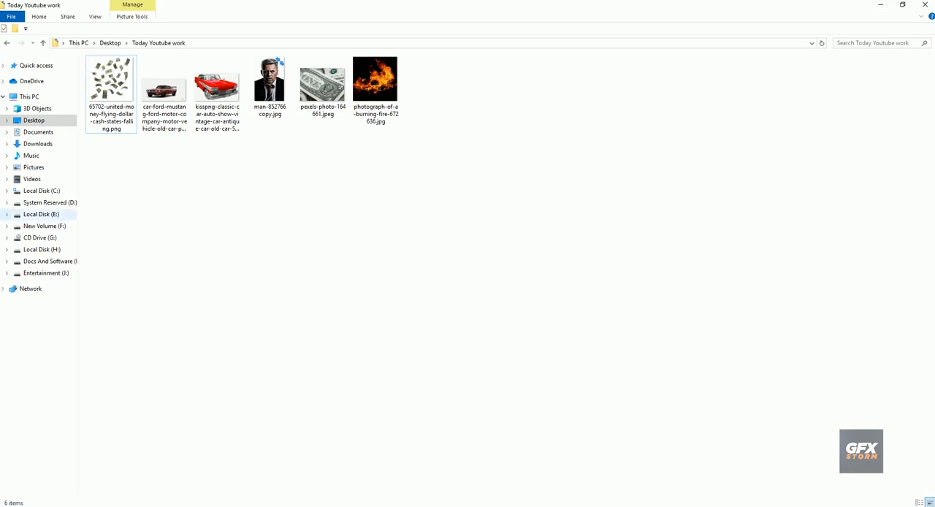
click(41, 214)
double_click(833, 109)
double_click(507, 102)
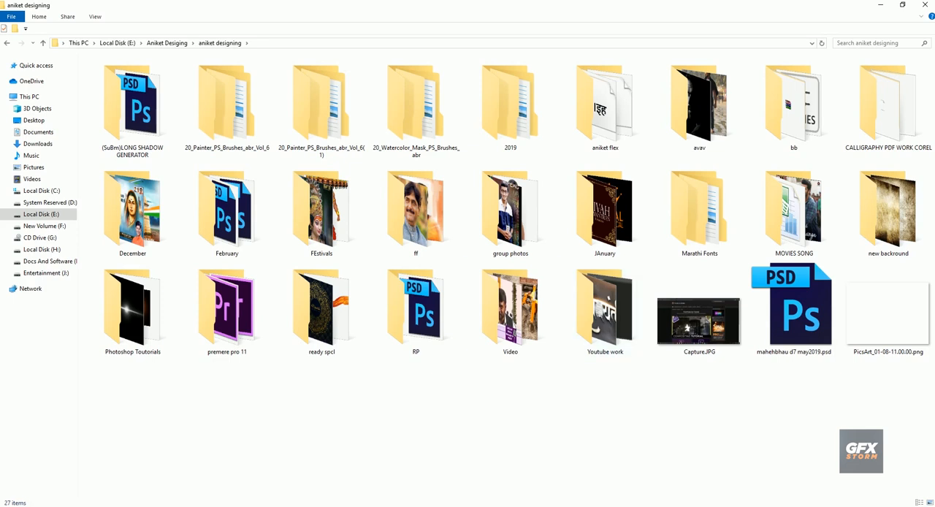
double_click(132, 310)
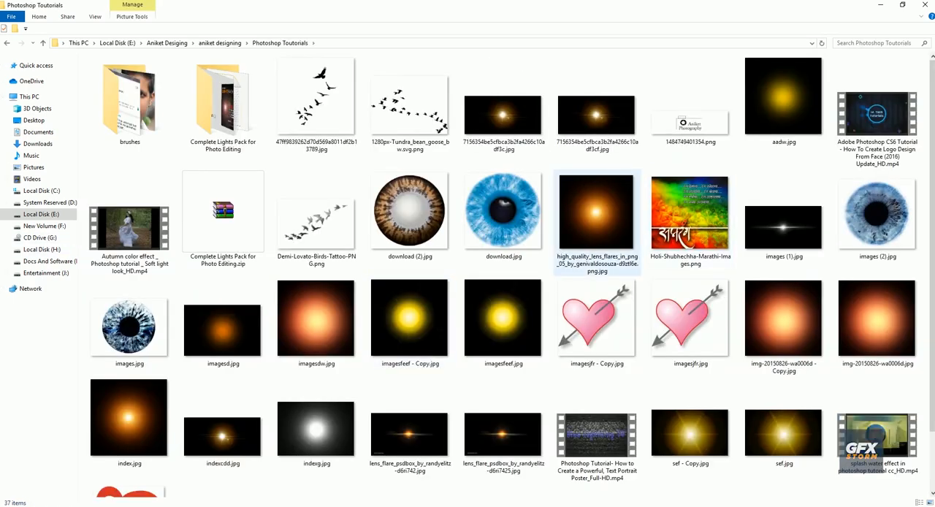
drag(596, 219, 401, 494)
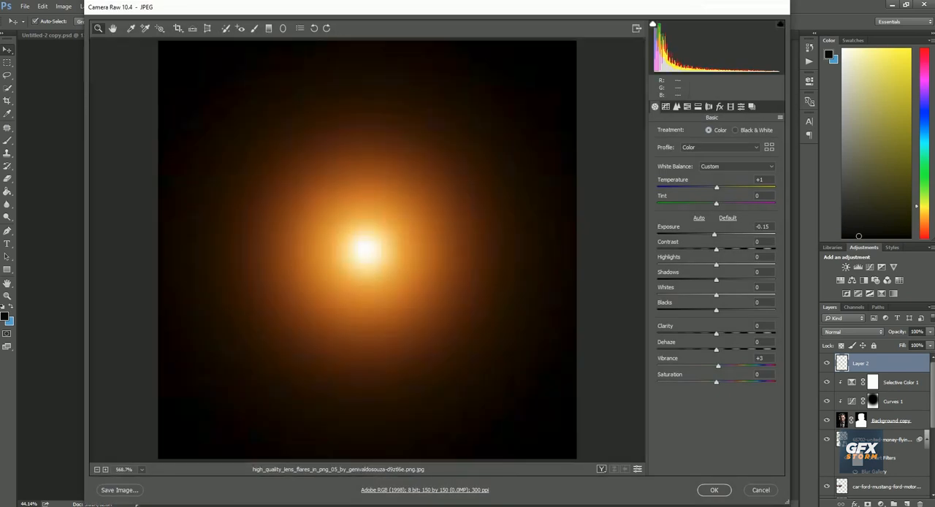
key(Return)
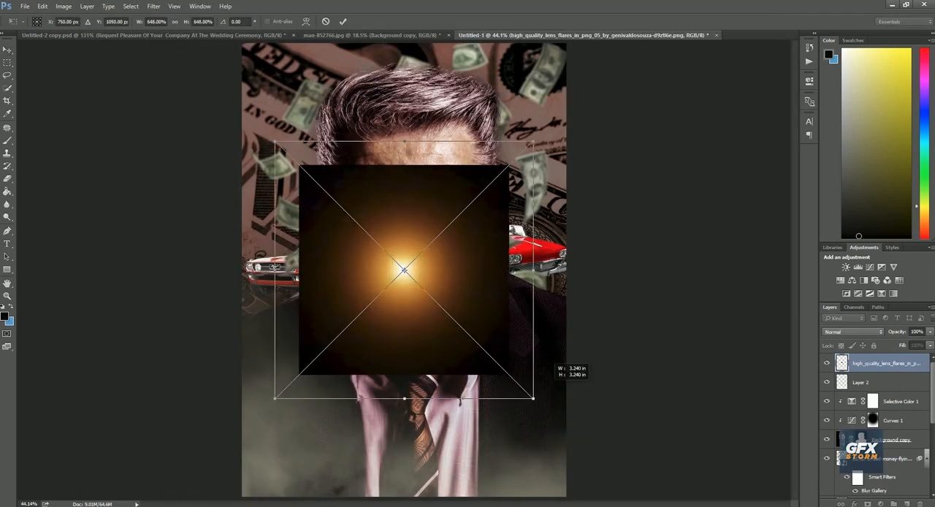
Enlarge the lens flare, shift it toward the poster's left side and set its blending mode to Screen
drag(533, 398, 579, 444)
drag(466, 353, 366, 318)
key(Return)
click(852, 332)
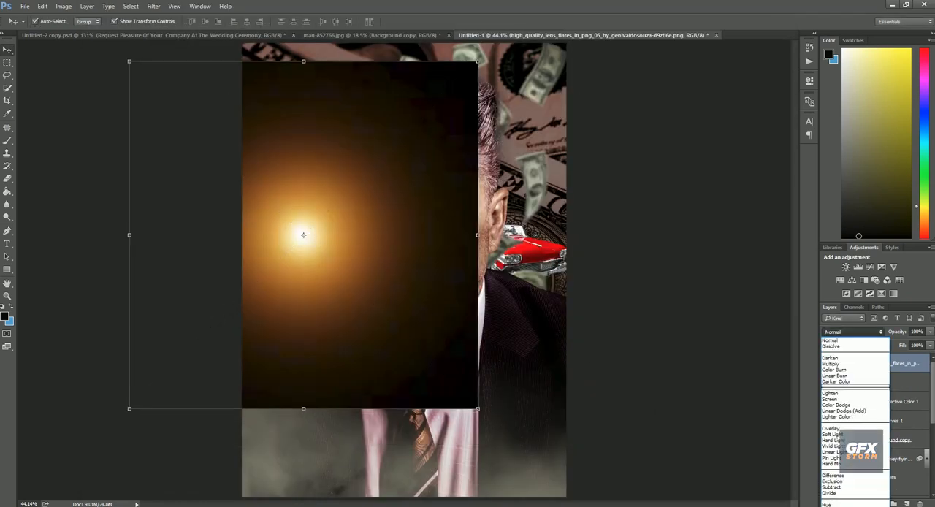
click(830, 399)
Move the lens flare's glow to the poster's left edge behind the Mustang and enlarge it further
drag(329, 235, 286, 237)
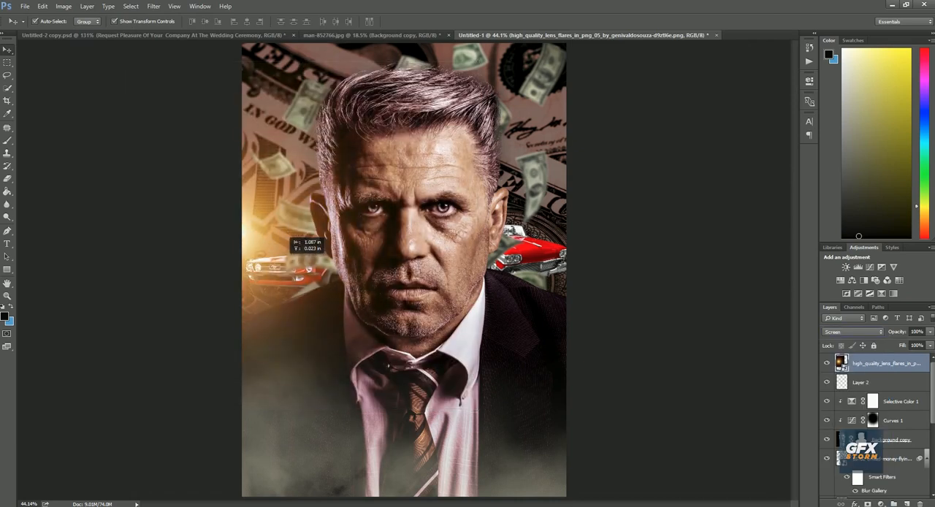
key(ctrl+t)
drag(405, 409, 446, 448)
key(Return)
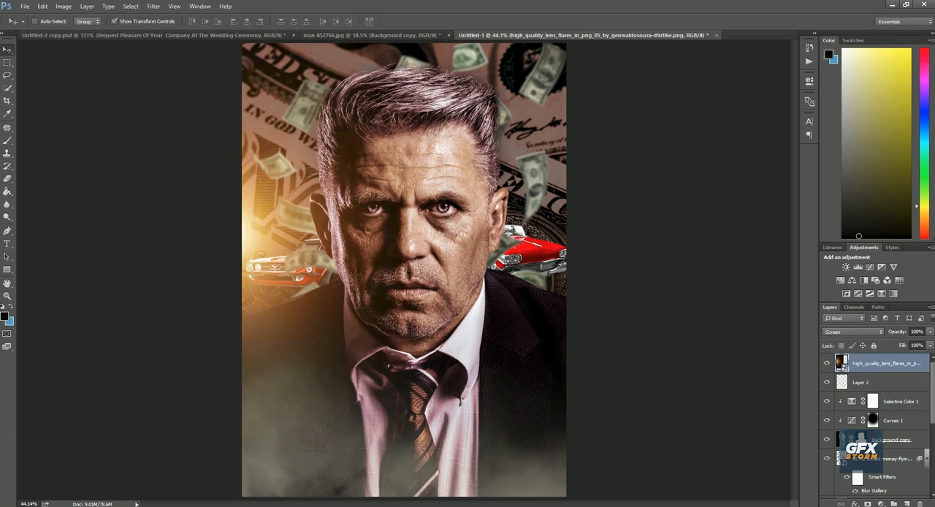
Duplicate the lens flare over the classic car on the right and move the copy's layer below the man
drag(270, 260, 509, 269)
key(ctrl+bracketleft)
key(ctrl+bracketleft)
key(ctrl+bracketleft)
key(ctrl+bracketleft)
key(ctrl+bracketleft)
click(628, 252)
right_click(438, 269)
click(467, 276)
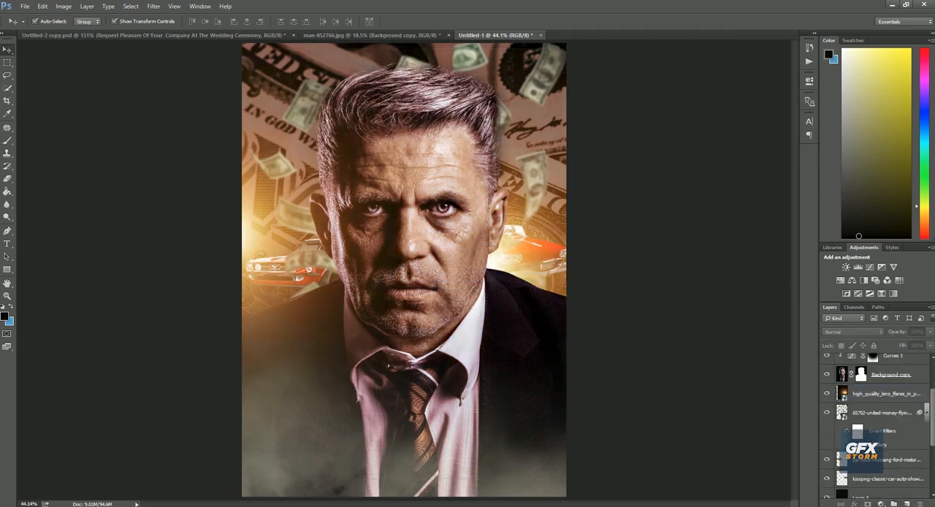
Add a clipped Vibrance adjustment with Saturation -100 to the left lens flare, then deselect the layers
click(271, 245)
click(892, 267)
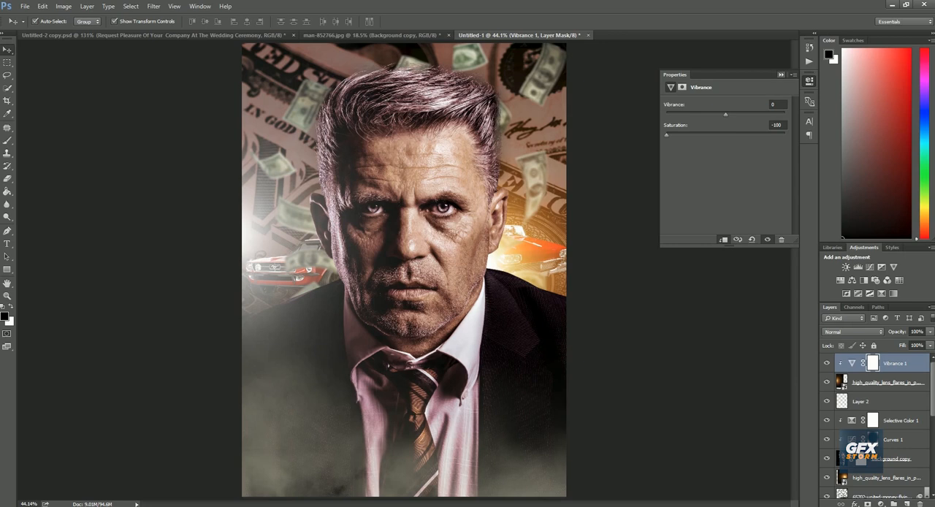
click(781, 74)
click(637, 155)
right_click(468, 210)
click(498, 218)
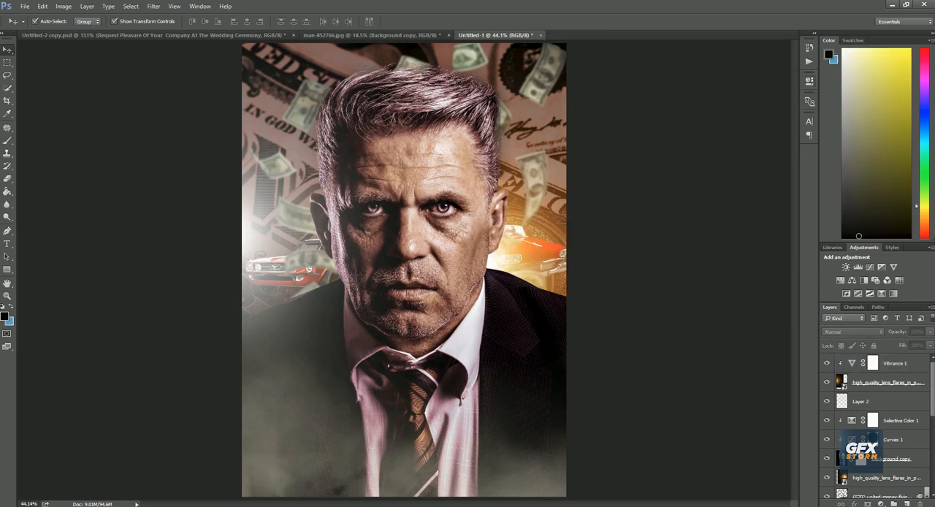
Set up the Type tool above the Vibrance layer with colour #fbfbfb and the Bebas Neue Regular font
click(896, 363)
key(t)
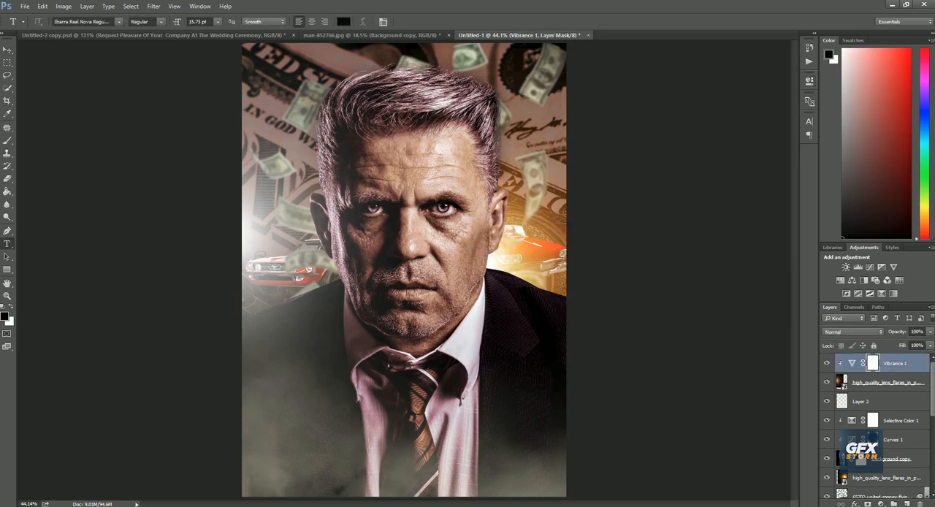
click(343, 22)
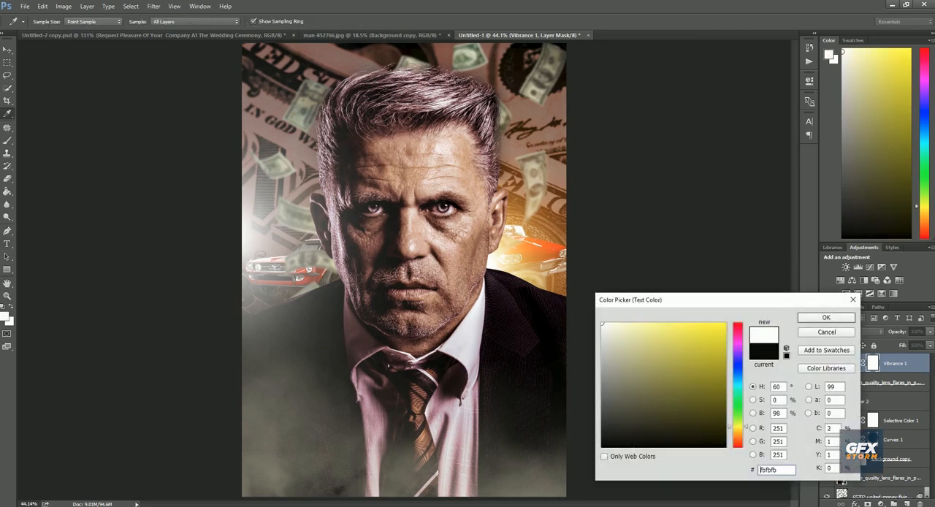
click(826, 317)
click(82, 22)
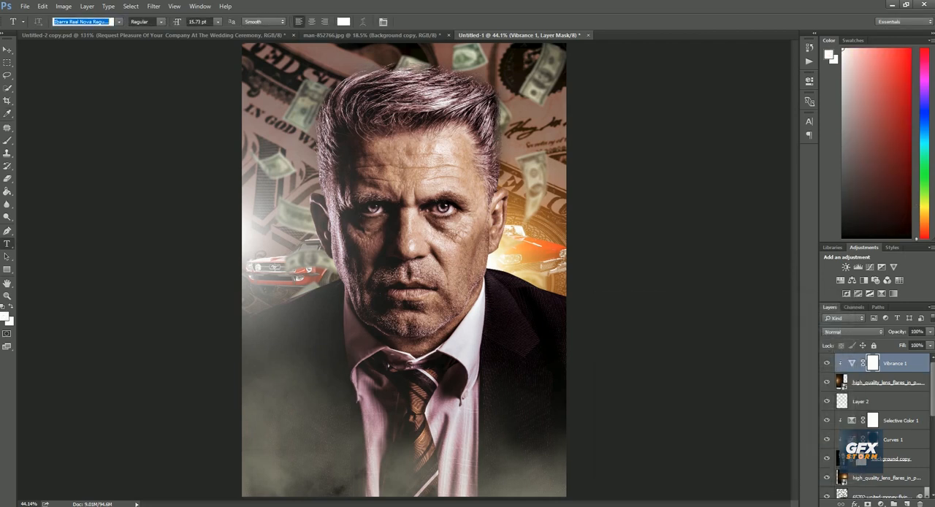
text(beb)
key(Down)
key(Down)
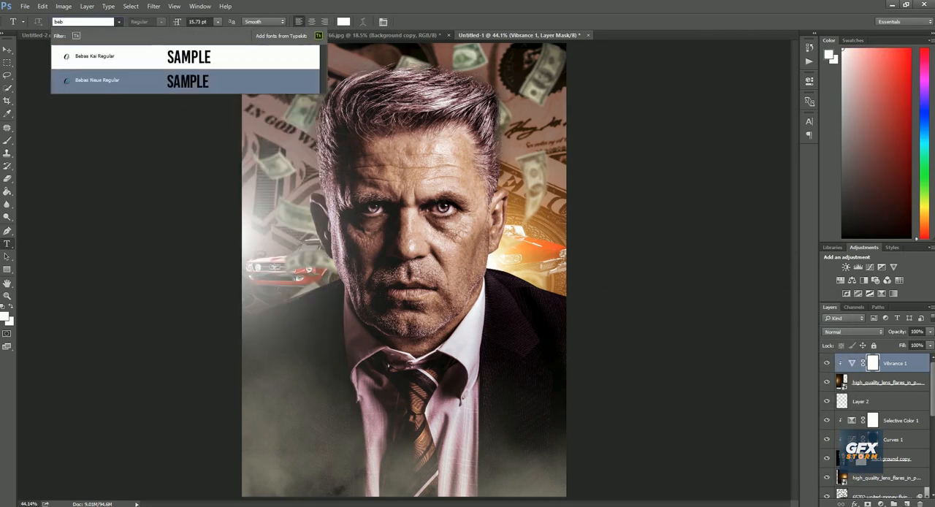
key(Return)
Add the two-line title "MONEY MAKERS" over the man's shirt
click(350, 387)
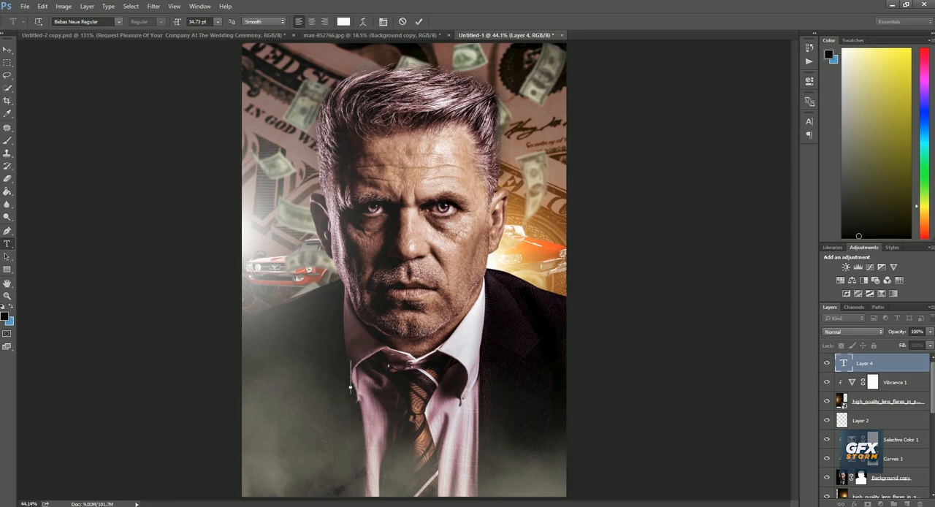
text(MONEU)
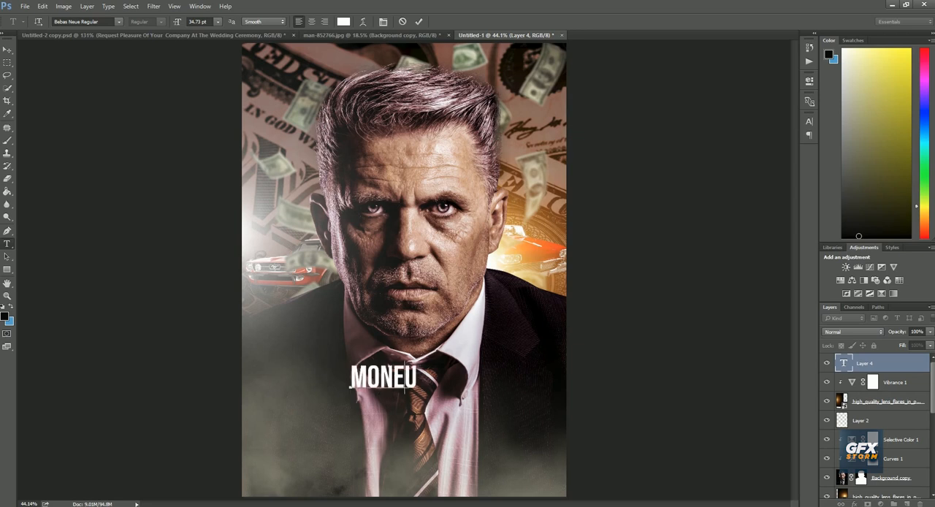
key(BackSpace)
text(Y)
key(ctrl+Return)
click(350, 381)
text(MAK)
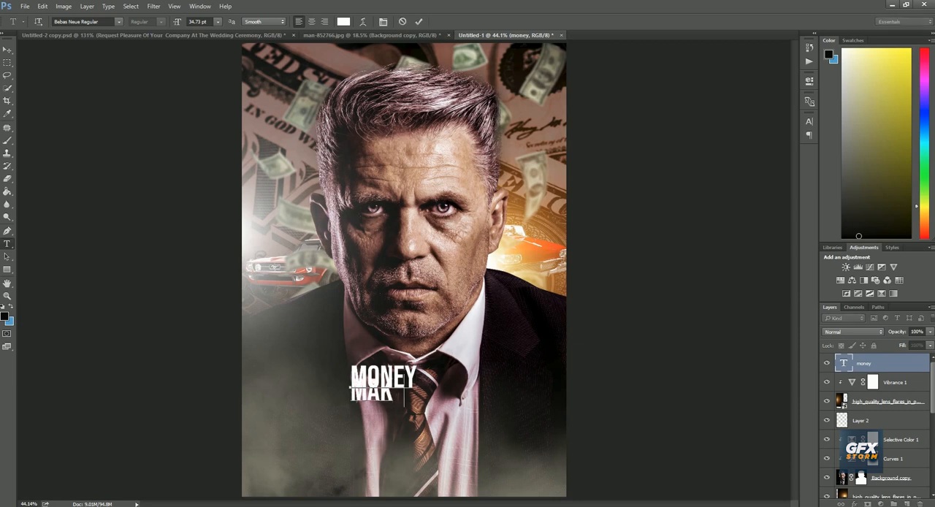
text(ERs)
key(ctrl+Return)
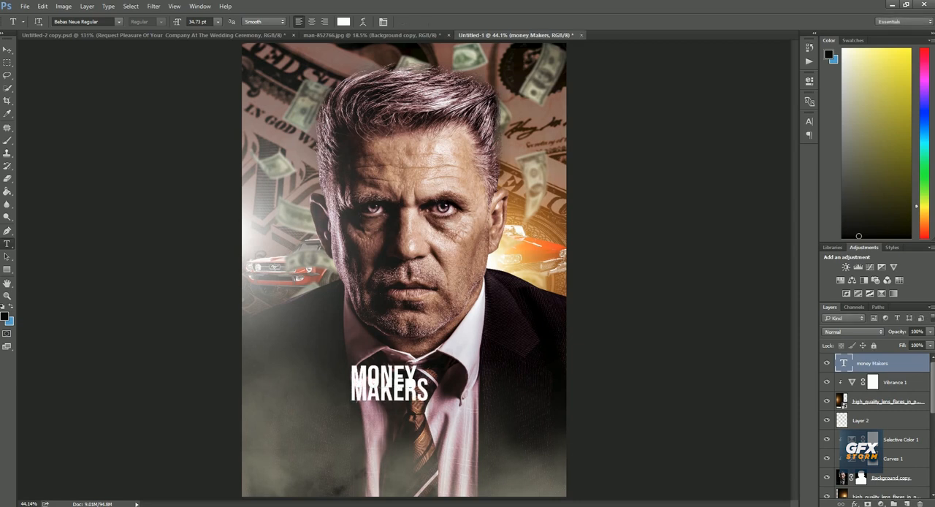
Set the title text's leading to 25.45 pt so the two lines no longer overlap
double_click(843, 363)
click(809, 122)
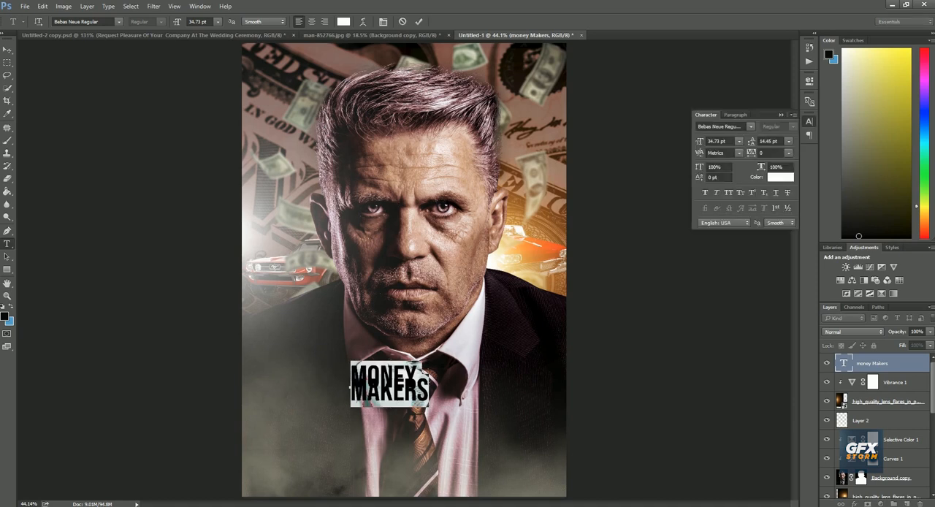
drag(751, 141, 759, 141)
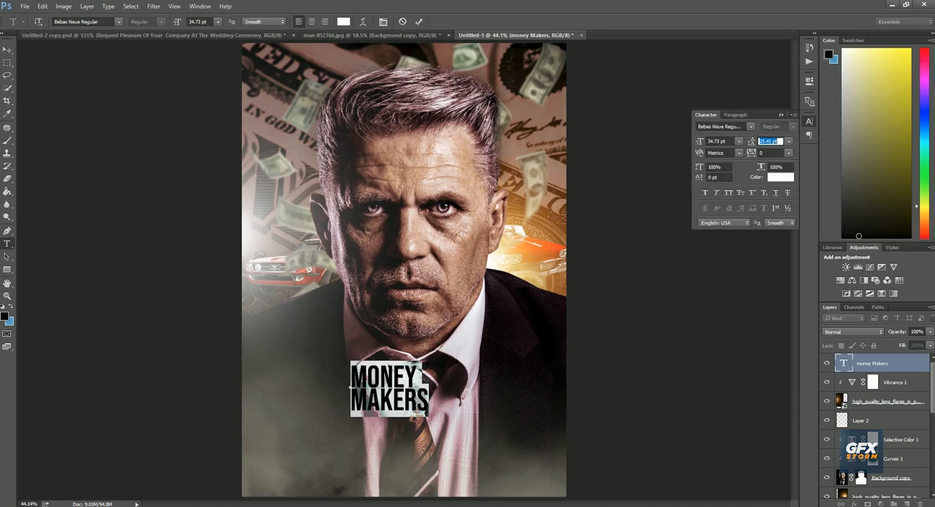
click(419, 21)
Scale the title up to about 253% across the man's chest and indent the MONEY line to centre it above MAKERS
key(ctrl+t)
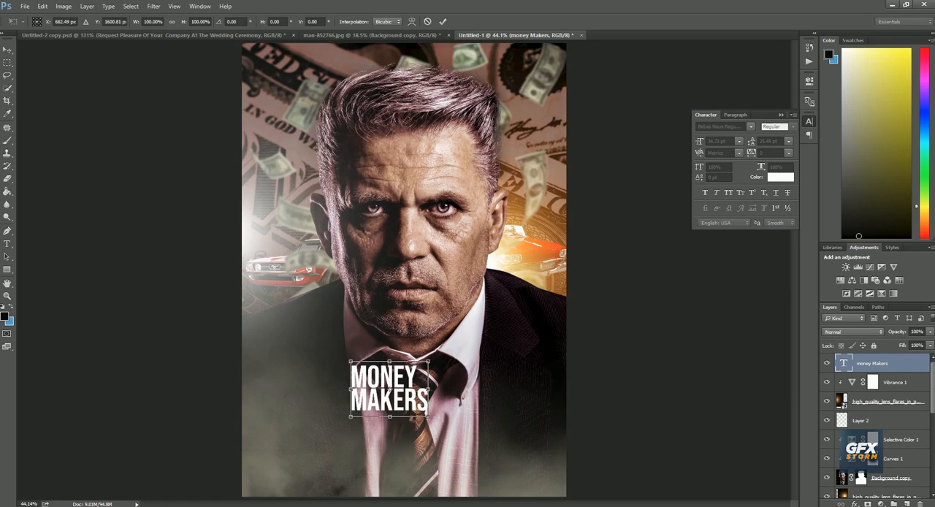
drag(428, 416, 447, 441)
click(442, 22)
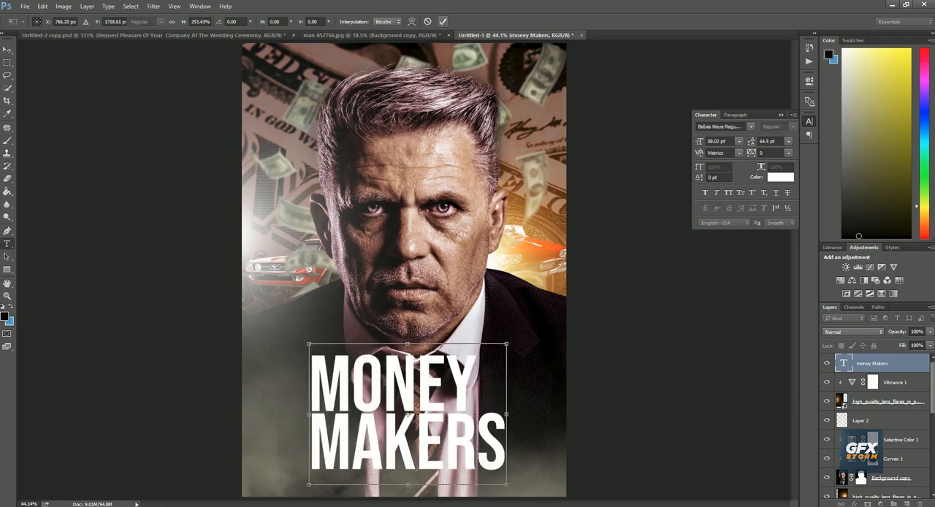
click(313, 385)
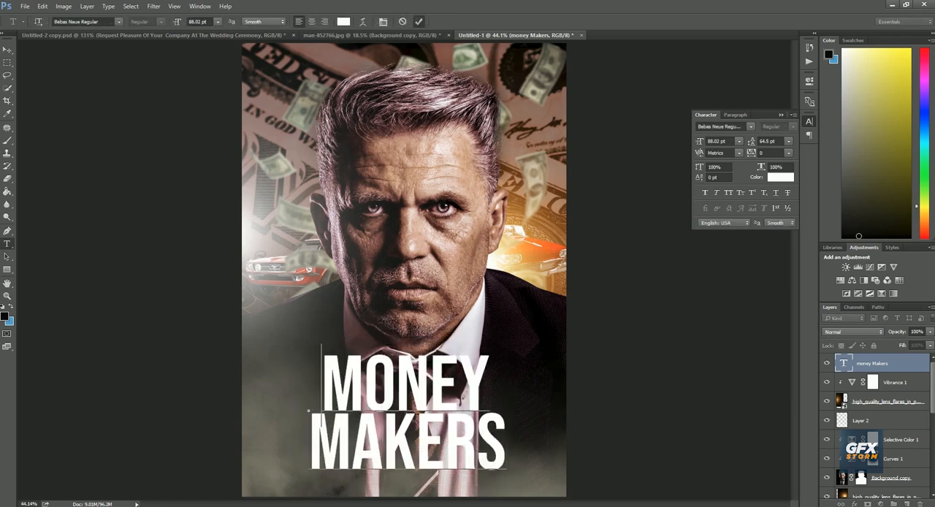
Scale the MONEY MAKERS title down to about 76% and move it slightly lower over the man's tie
click(418, 21)
key(ctrl+t)
drag(506, 343, 482, 360)
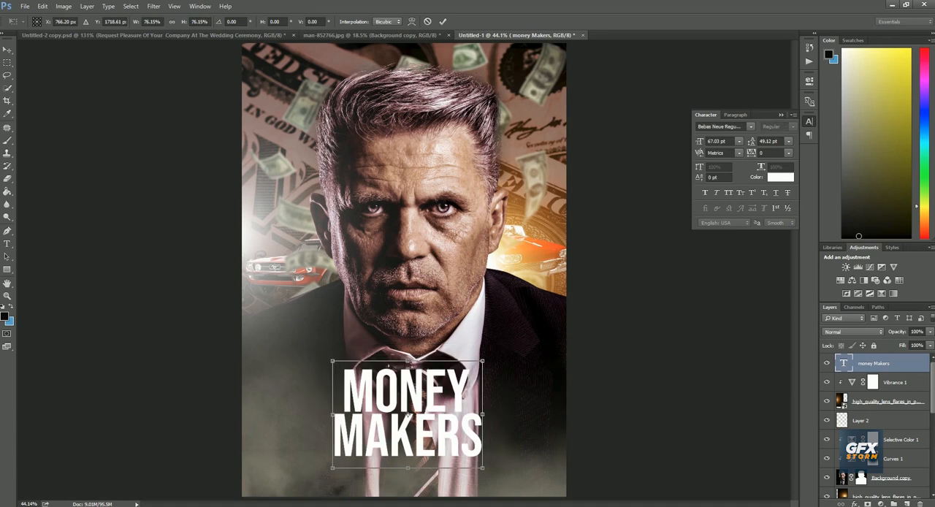
drag(408, 414, 408, 423)
key(Return)
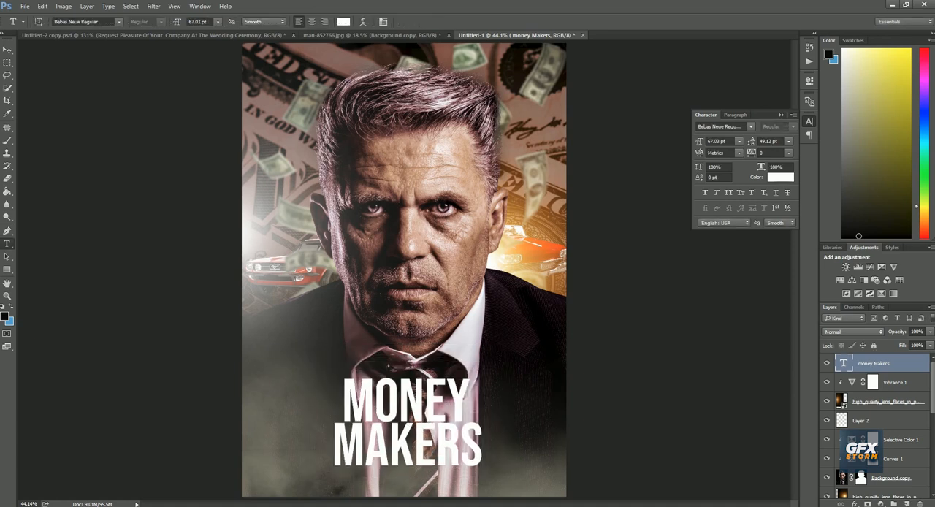
Draw a near-black rectangle about 1811 × 520 px above the Vibrance 1 layer and position it as a band behind the title
click(896, 383)
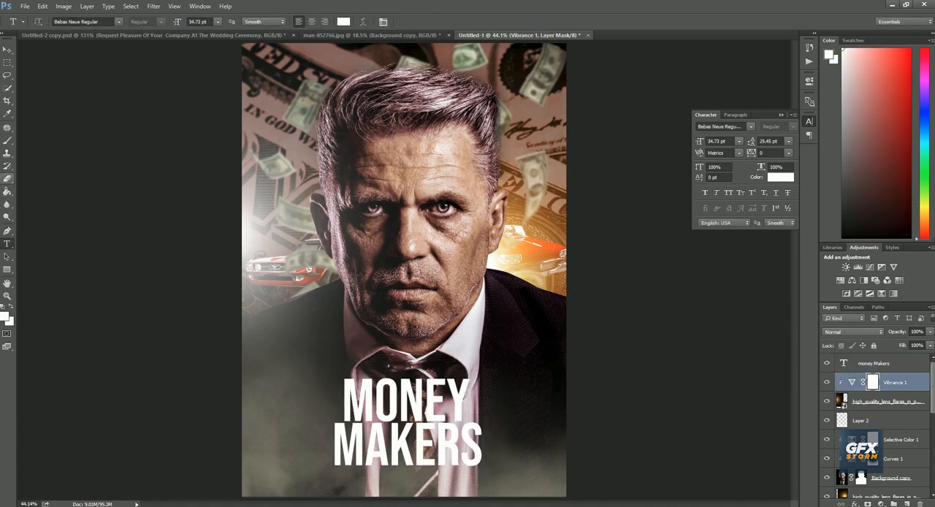
click(7, 270)
alt+click(508, 306)
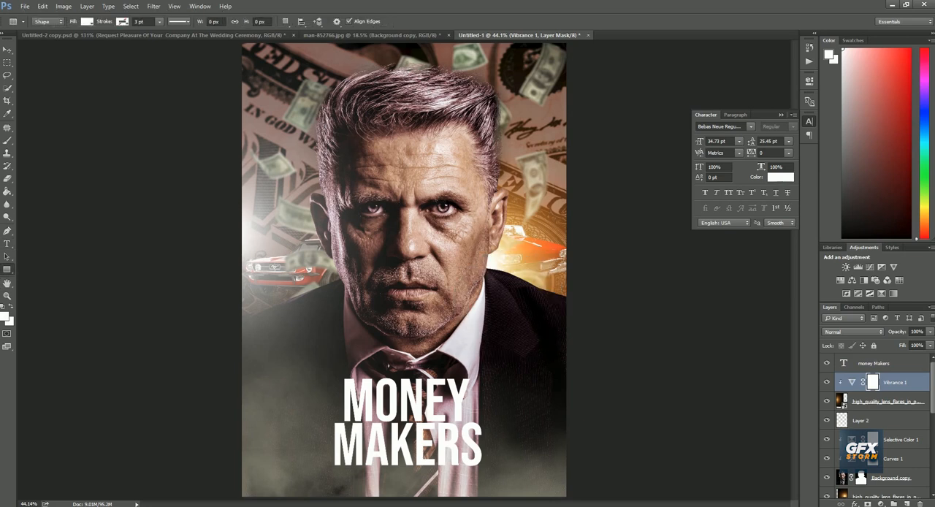
alt+click(512, 318)
click(907, 503)
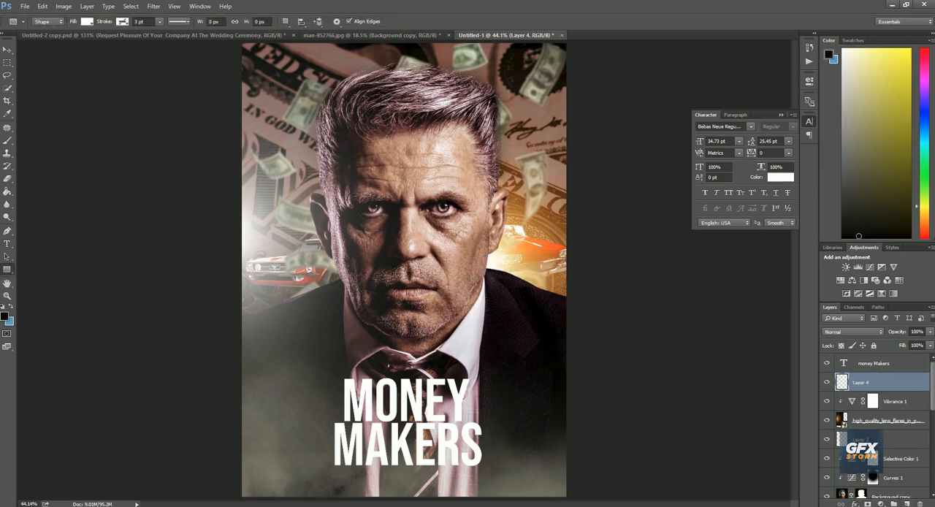
alt+click(512, 318)
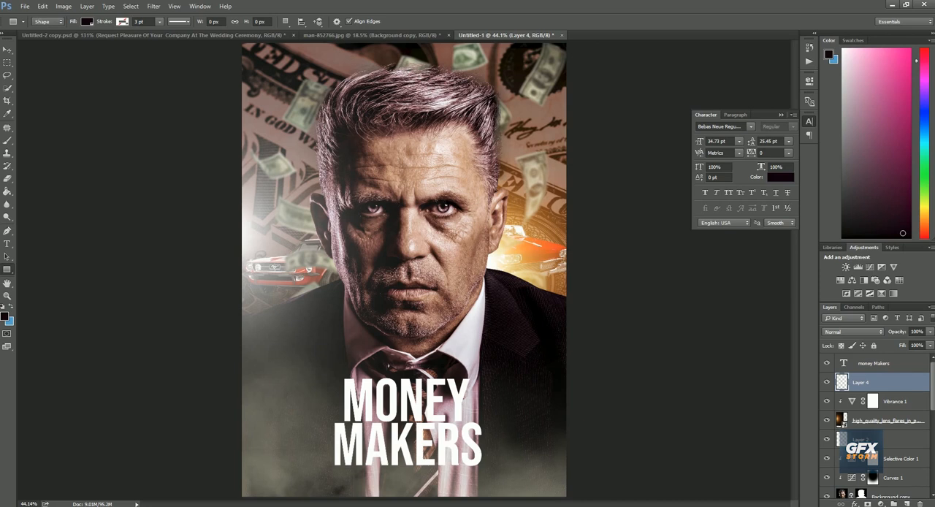
drag(206, 348, 598, 459)
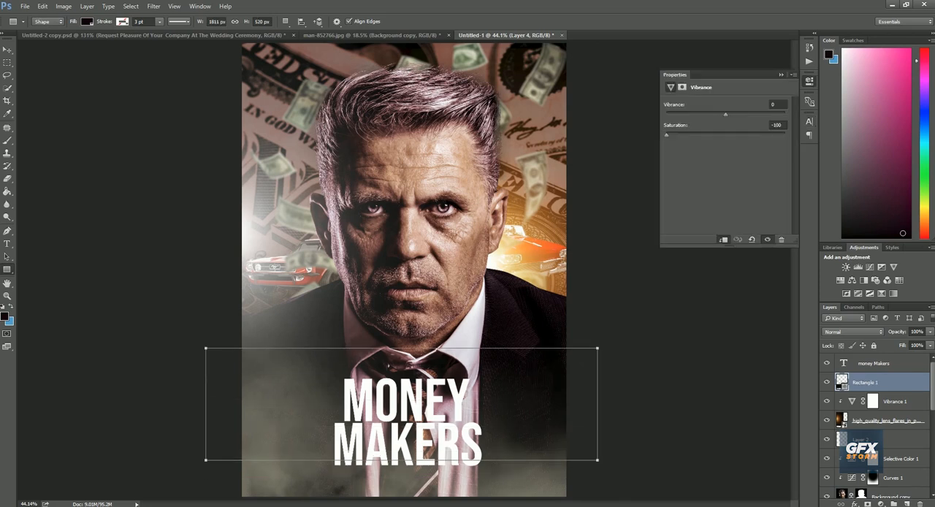
key(v)
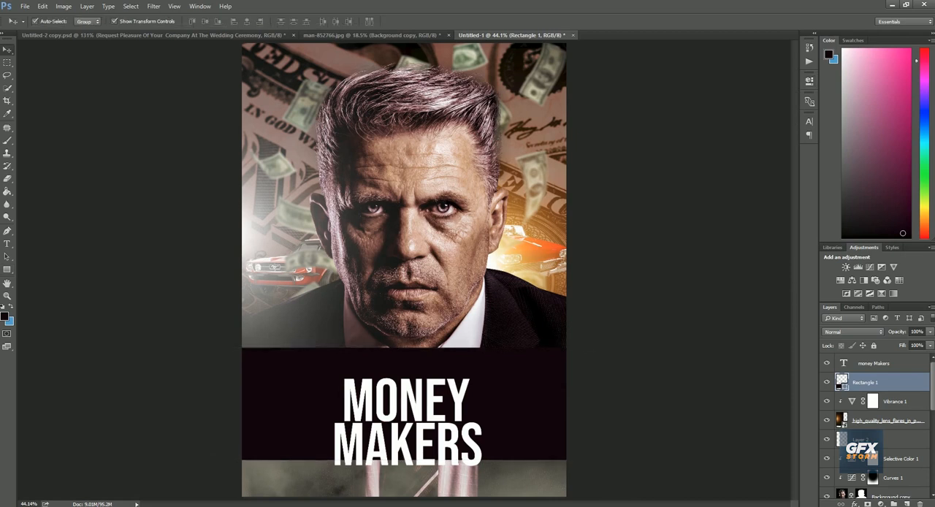
drag(512, 377, 512, 394)
click(637, 333)
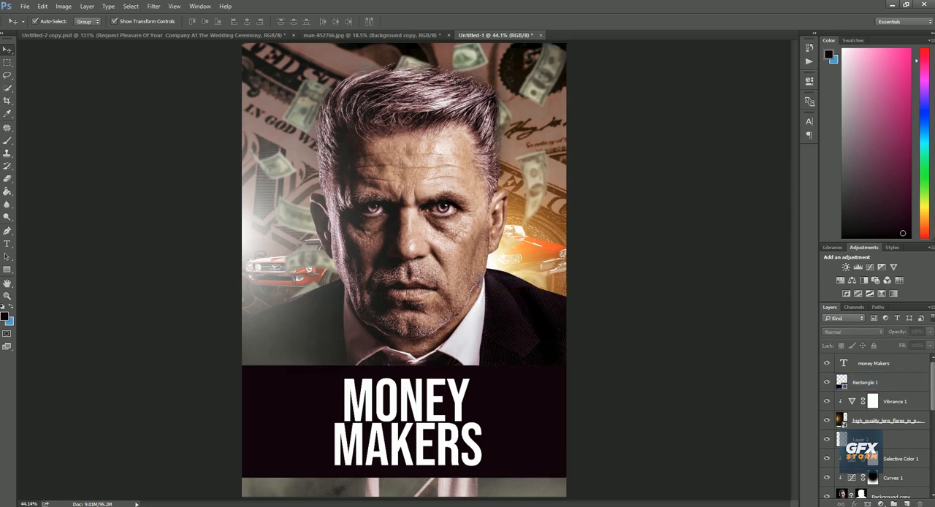
Select both classic-car layers and move them above Rectangle 1, beneath the title layer
scroll(876, 431, down, 5)
click(887, 449)
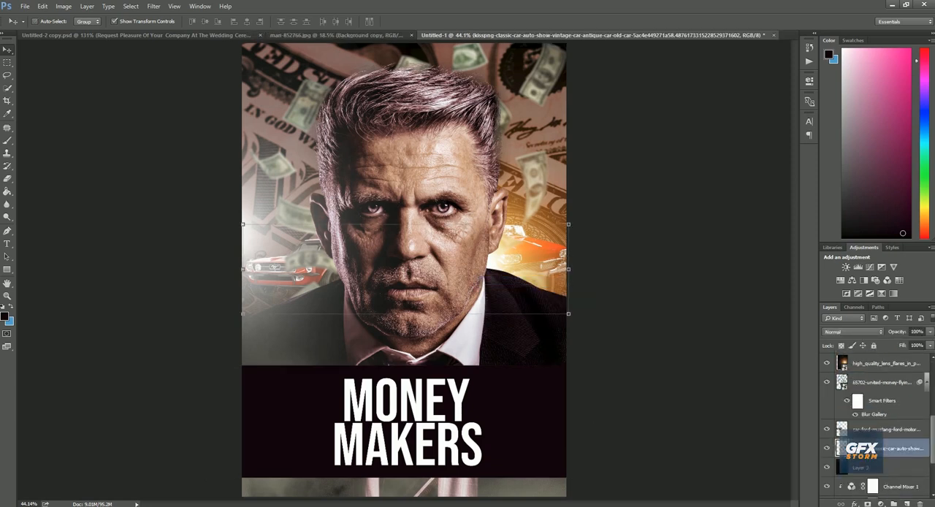
ctrl+click(888, 428)
drag(887, 429, 887, 373)
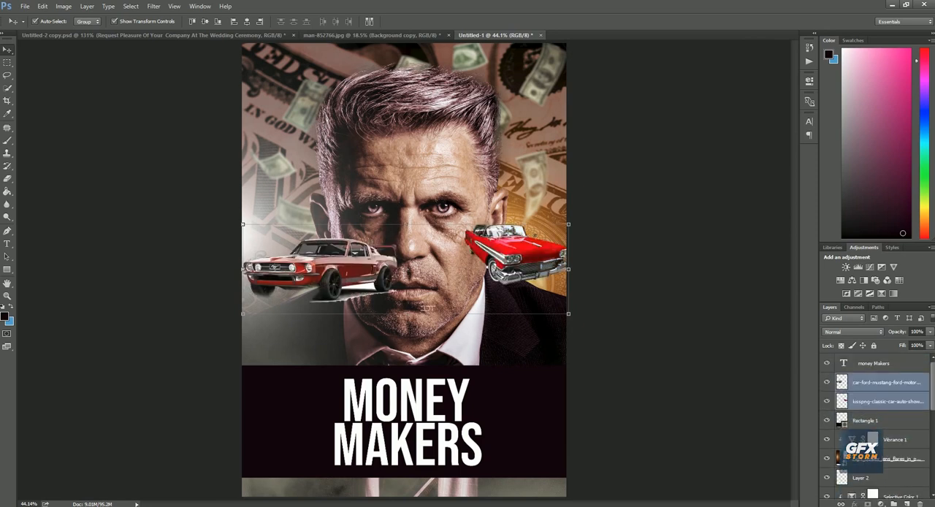
Move both cars down onto the dark band, with the Mustang and the red convertible on opposite sides of the title
drag(427, 307, 406, 474)
drag(499, 413, 500, 413)
click(514, 401)
drag(314, 431, 330, 417)
Fade the ends of the cars behind the title with a soft 467 px eraser at 0% hardness and shift the cars outward
click(7, 179)
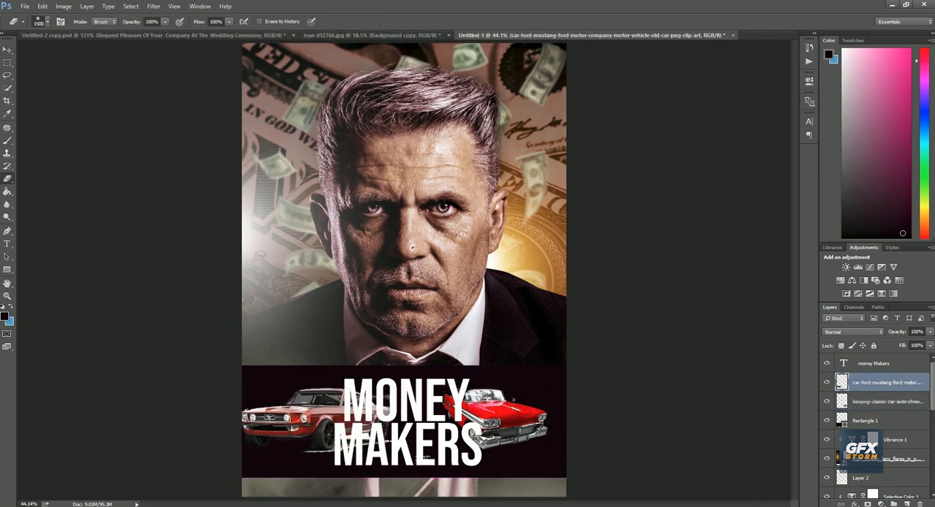
right_click(413, 249)
drag(518, 270, 517, 271)
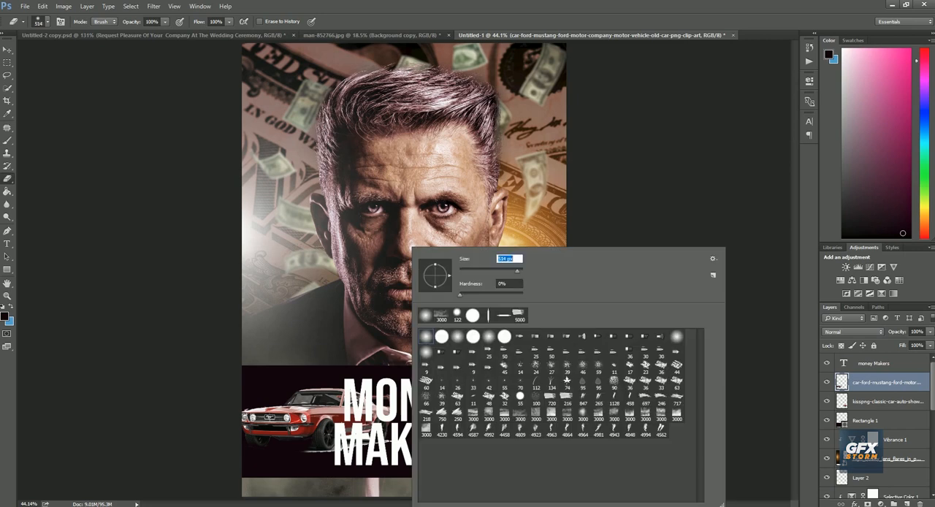
key(Return)
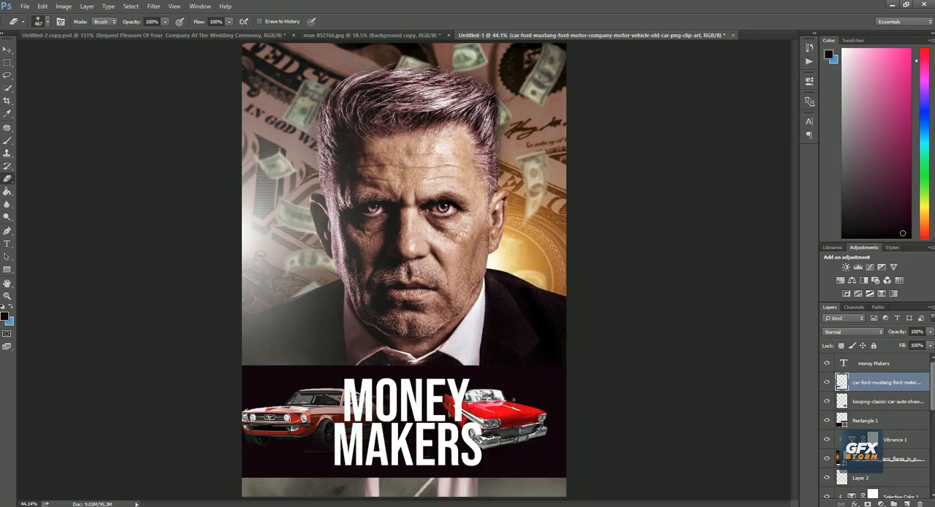
drag(504, 420, 510, 420)
drag(433, 400, 433, 406)
drag(302, 418, 314, 424)
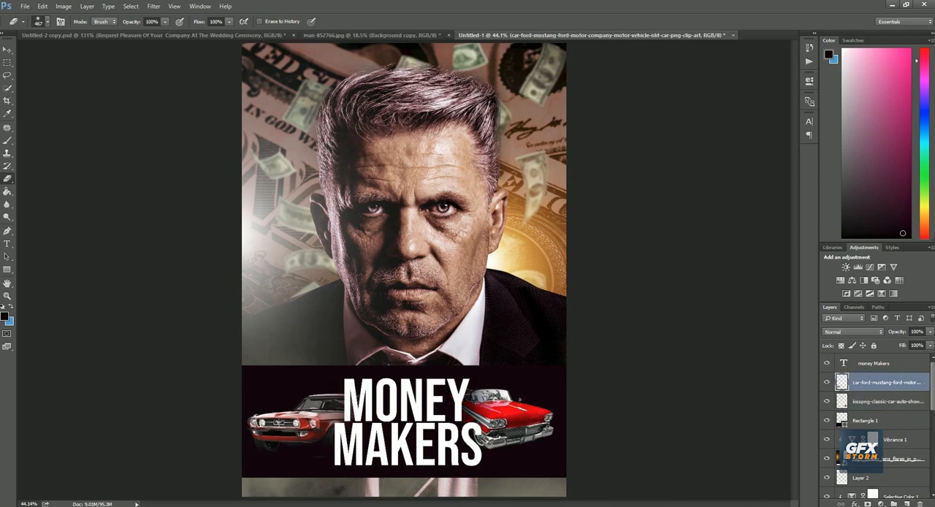
Scale both cars down, the Mustang to about 75%, and place them close to either side of the title
mouse_move(516, 409)
mouse_down()
mouse_move(545, 419)
mouse_move(502, 411)
mouse_up()
key(ctrl+t)
key(Return)
drag(307, 422, 310, 422)
key(ctrl+t)
drag(443, 394, 417, 403)
drag(375, 429, 367, 419)
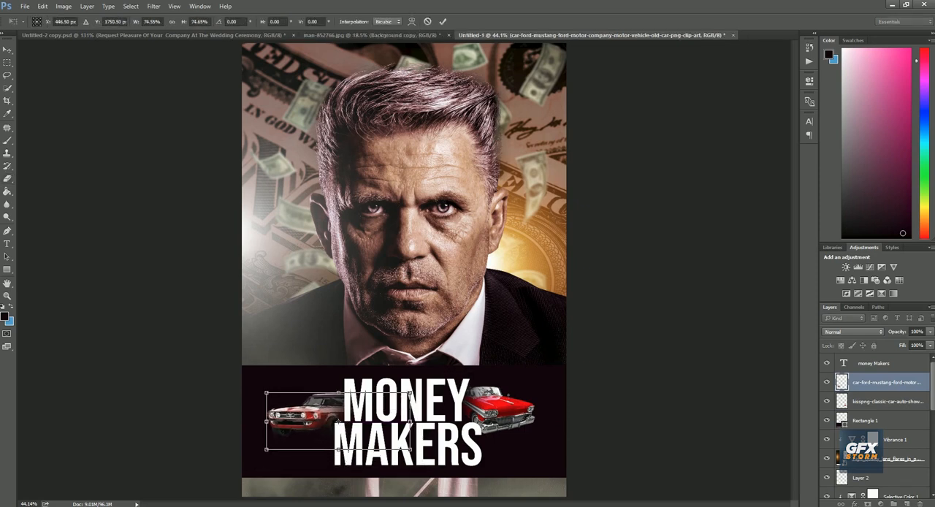
click(443, 22)
Set the blend mode of the Rectangle 1 band to Overlay
click(866, 421)
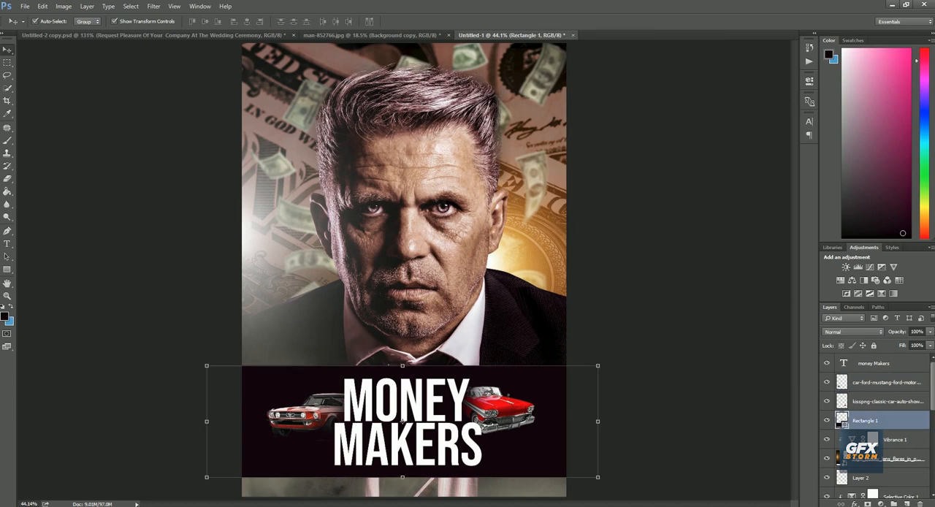
click(853, 332)
click(840, 428)
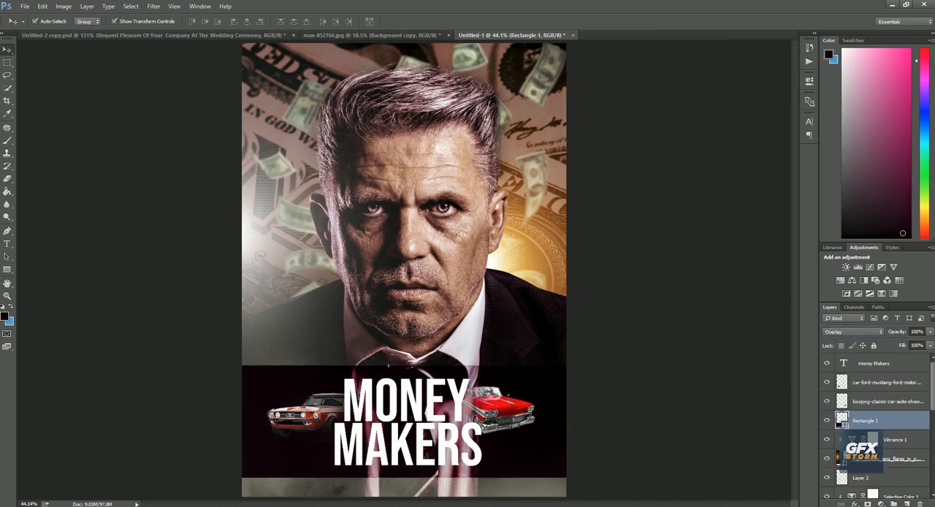
Try the Rectangle 1 band at 55% opacity and return it to 100%
click(930, 332)
drag(929, 343, 906, 344)
click(679, 351)
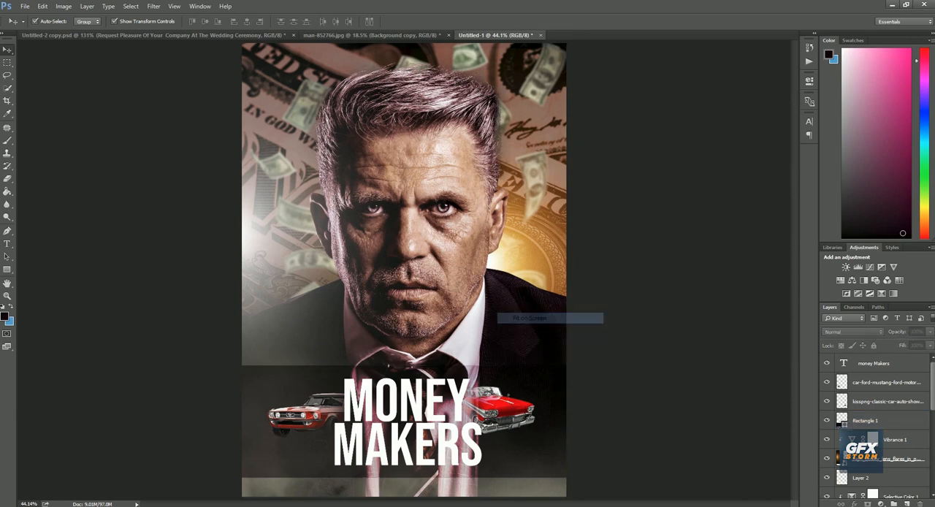
click(887, 401)
click(886, 421)
click(930, 331)
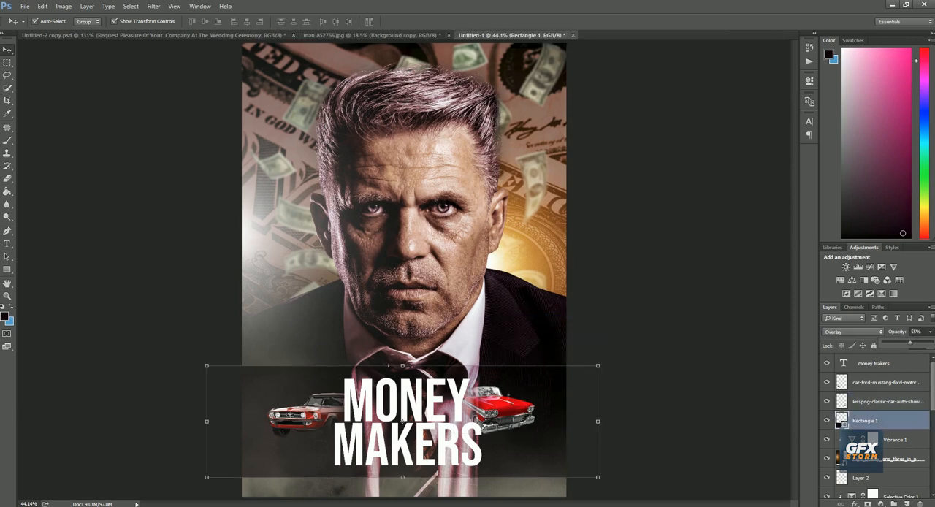
click(679, 343)
click(679, 343)
Rasterize the Rectangle 1 band and fade out its lower edge with a soft 900 px eraser
right_click(455, 290)
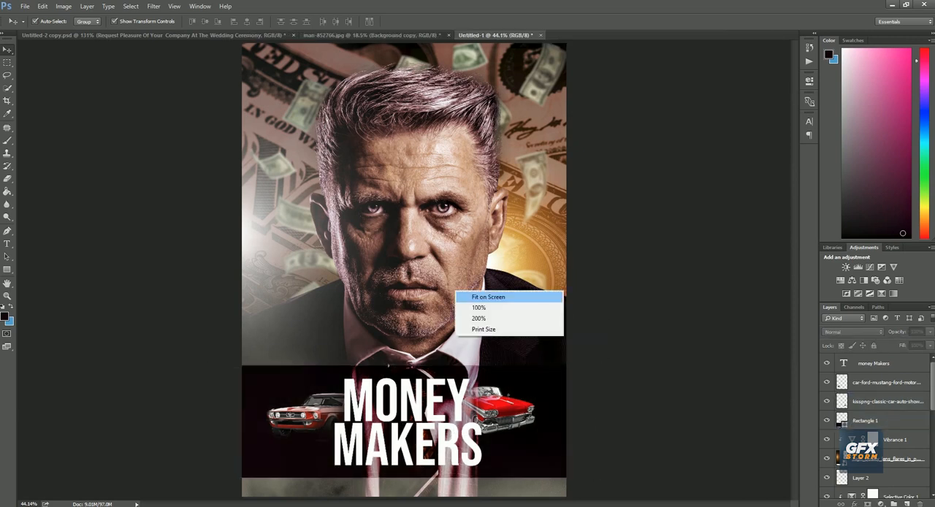
click(488, 296)
key(e)
key(ctrl+minus)
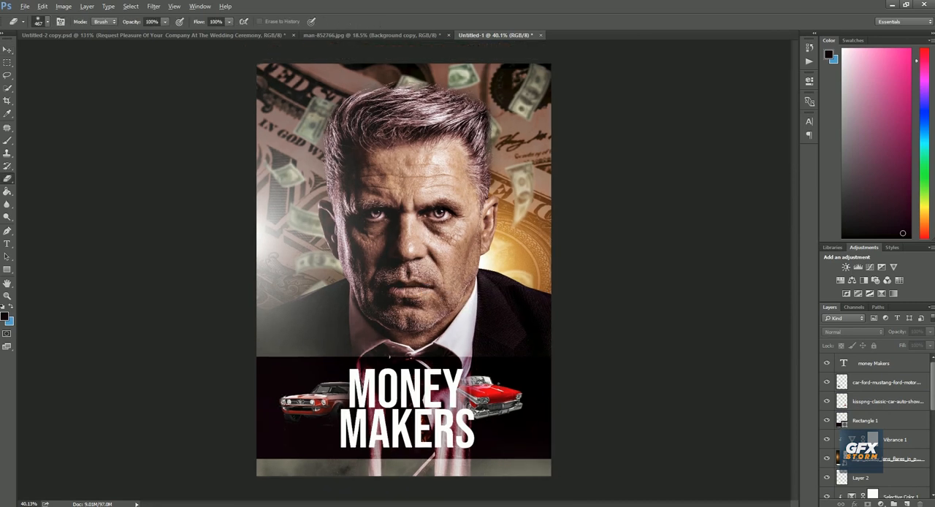
key(c)
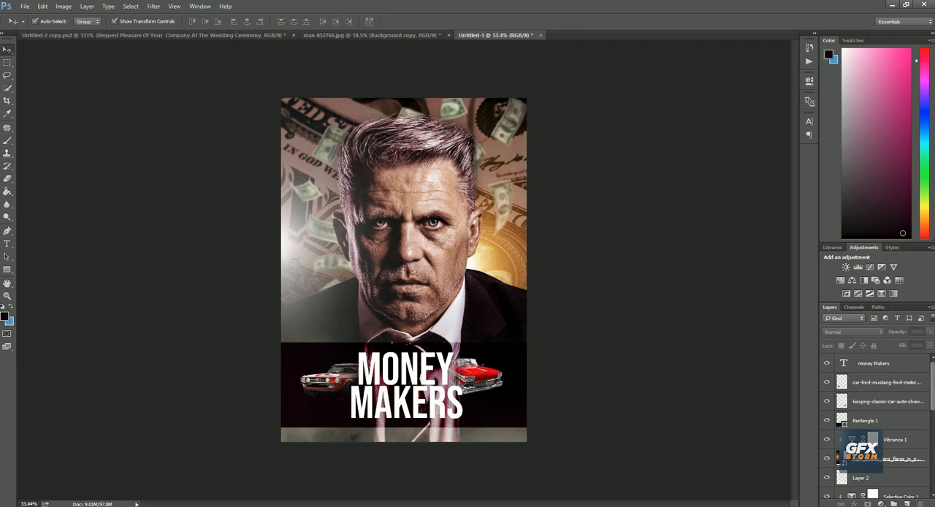
click(321, 414)
click(8, 178)
click(394, 344)
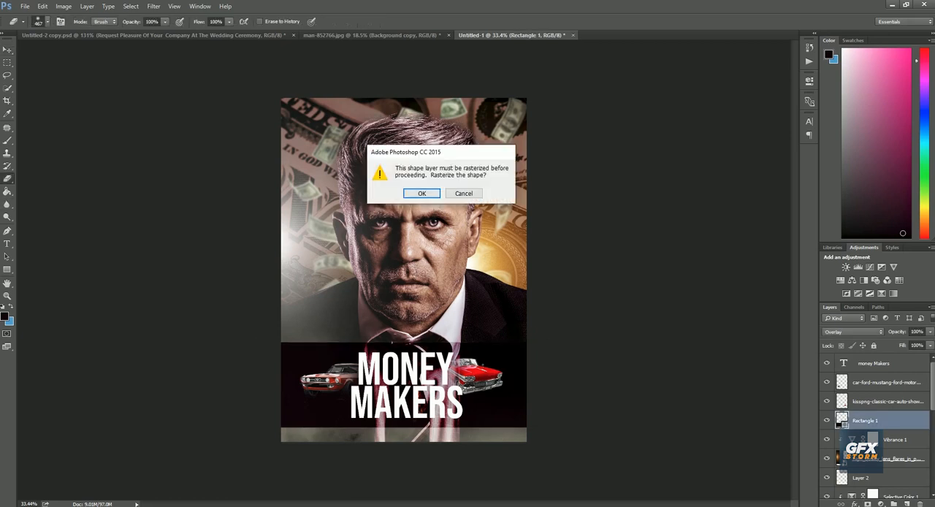
key(Return)
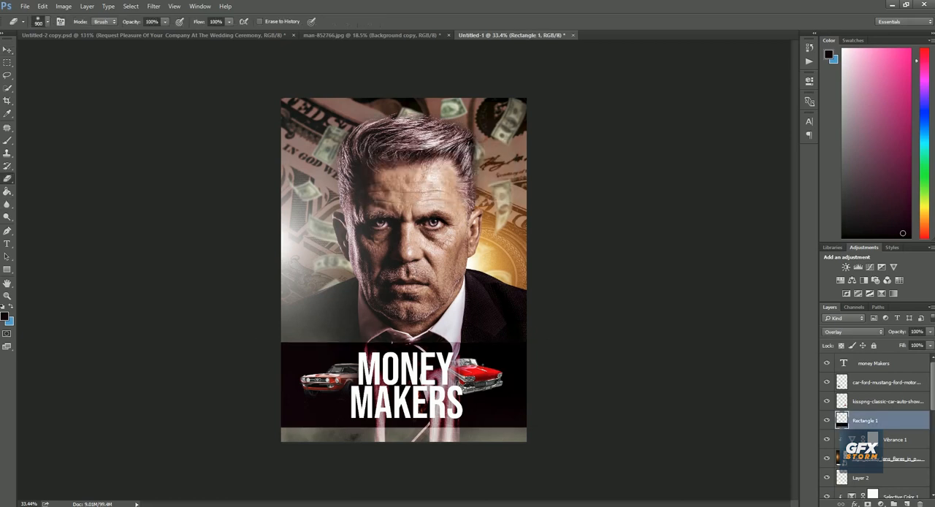
click(296, 466)
mouse_move(551, 475)
mouse_down()
mouse_move(274, 486)
mouse_move(446, 488)
mouse_up()
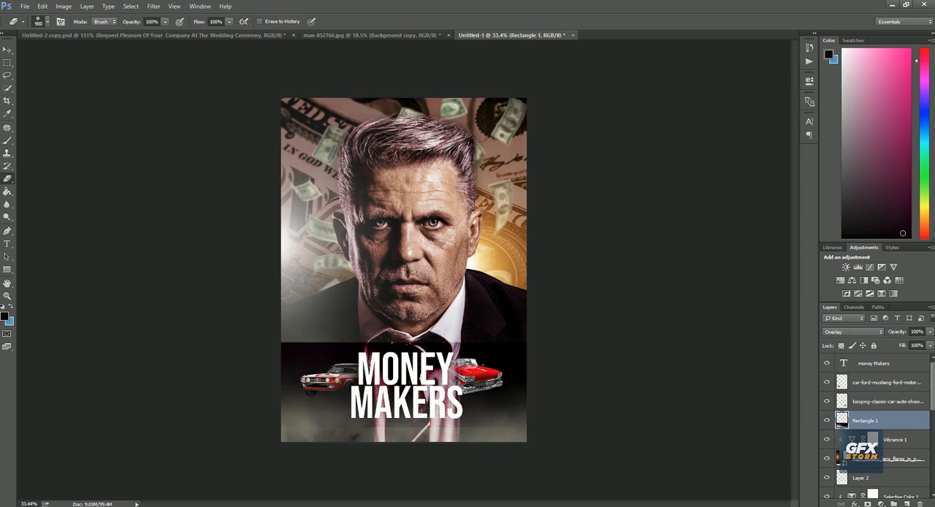
Soften the upper edge of the dark band across the poster's full width with the 900 px eraser
right_click(462, 334)
click(484, 340)
drag(536, 296, 252, 298)
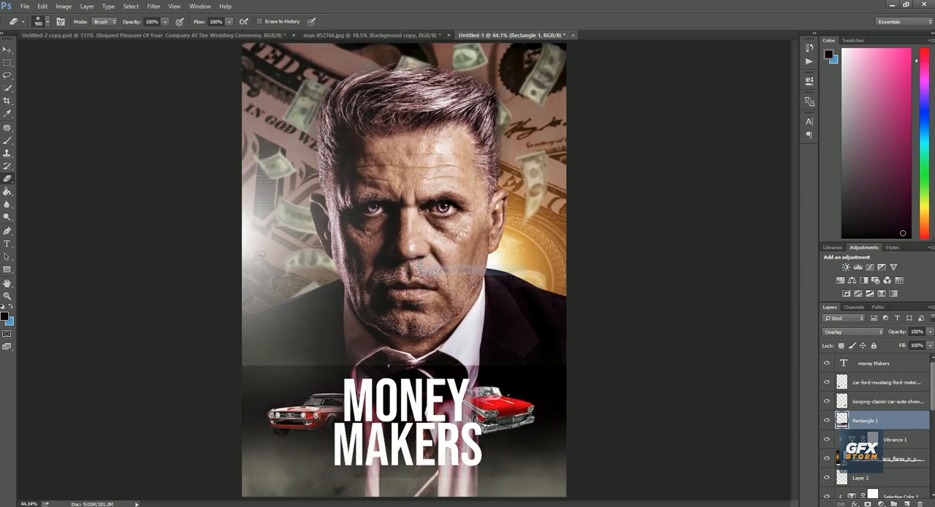
Add a new layer above Rectangle 1 and paint dark shading behind both cars with a soft 390 px brush at 0% hardness
click(907, 503)
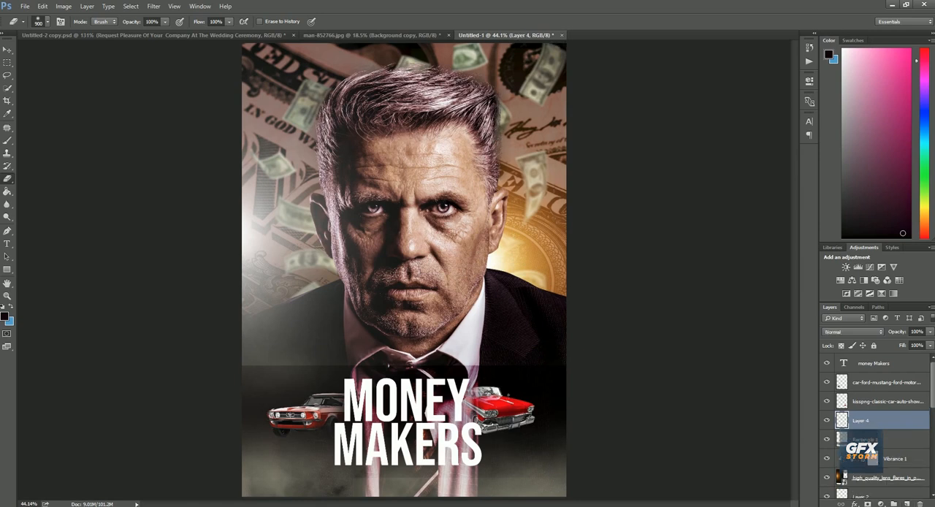
key(b)
alt+click(306, 380)
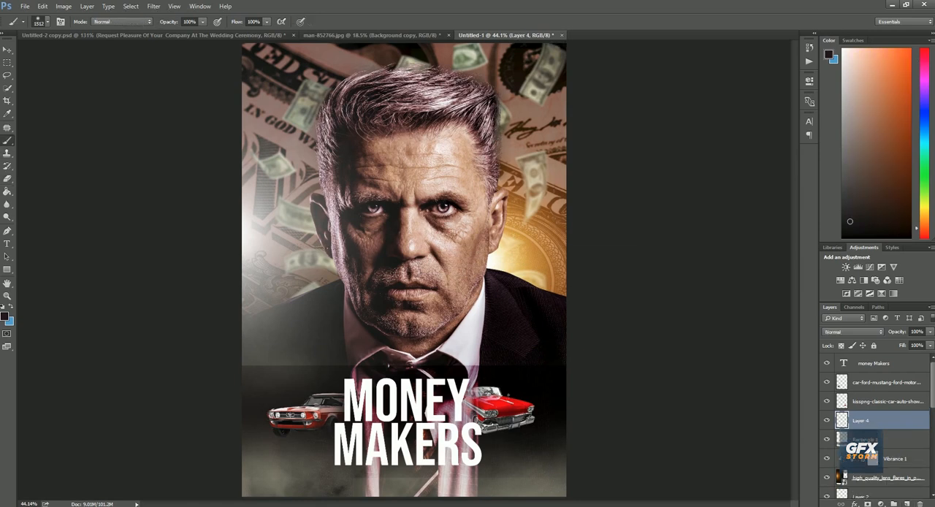
right_click(325, 246)
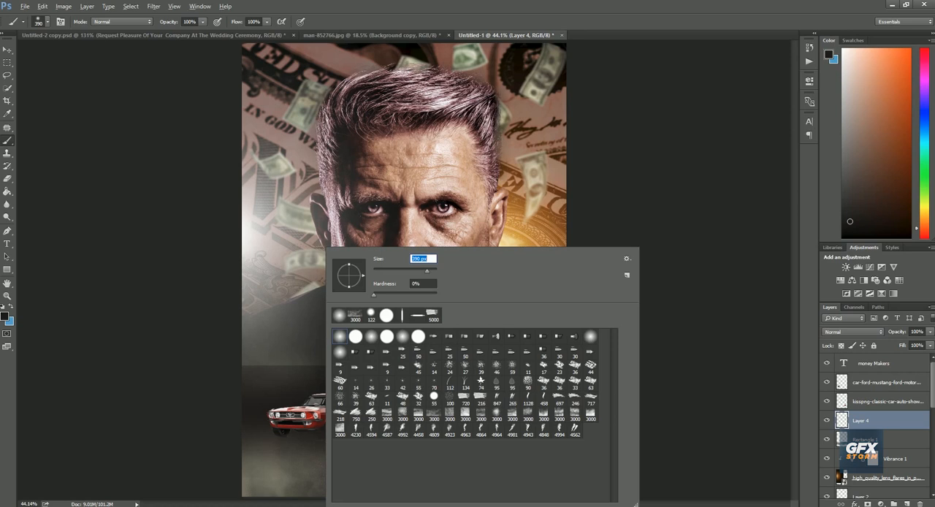
alt+click(306, 377)
drag(311, 409, 319, 422)
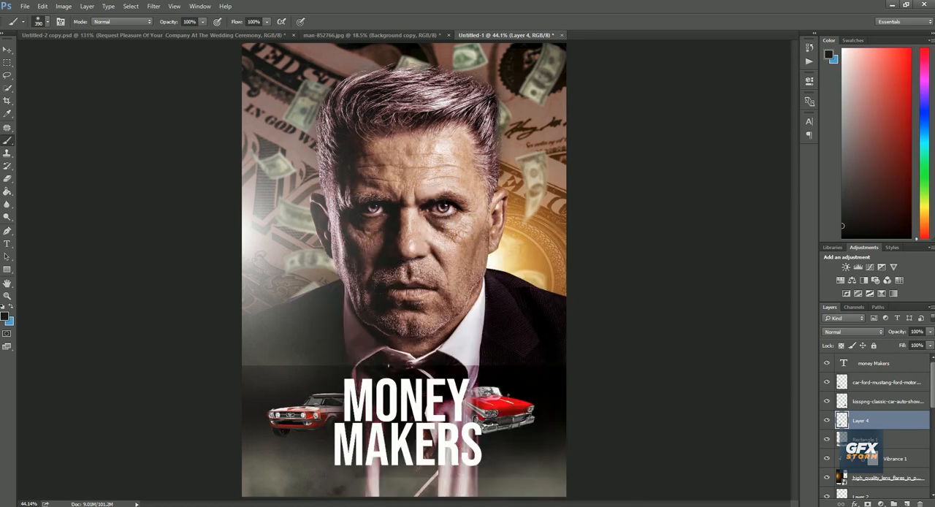
drag(490, 418, 515, 416)
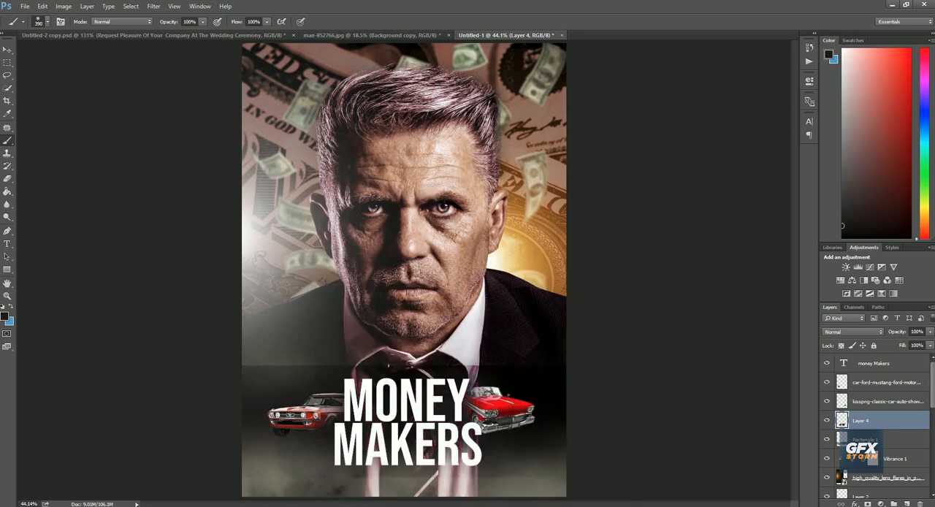
Add a new layer above the MONEY MAKERS title, clip it to the text and activate the Brush tool
key(v)
click(424, 412)
click(621, 394)
scroll(424, 411, up, 5)
drag(423, 411, 437, 375)
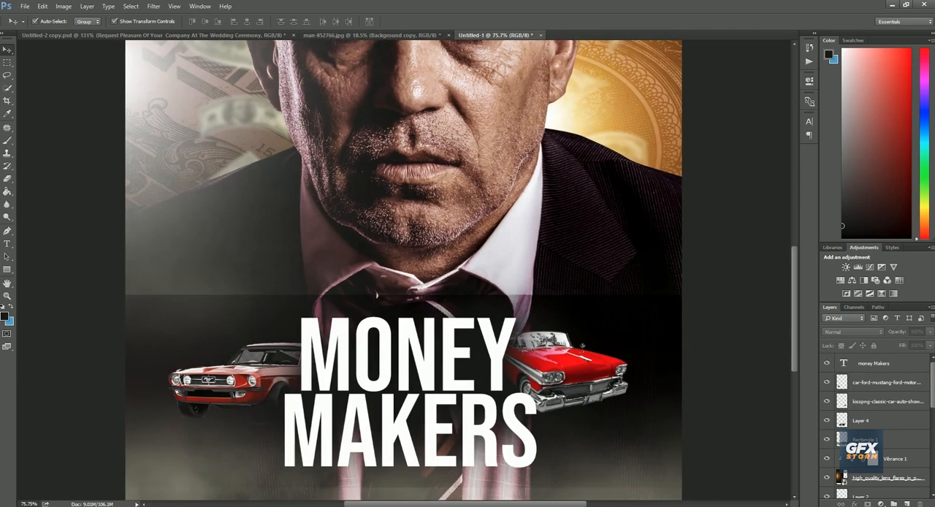
click(880, 363)
click(907, 503)
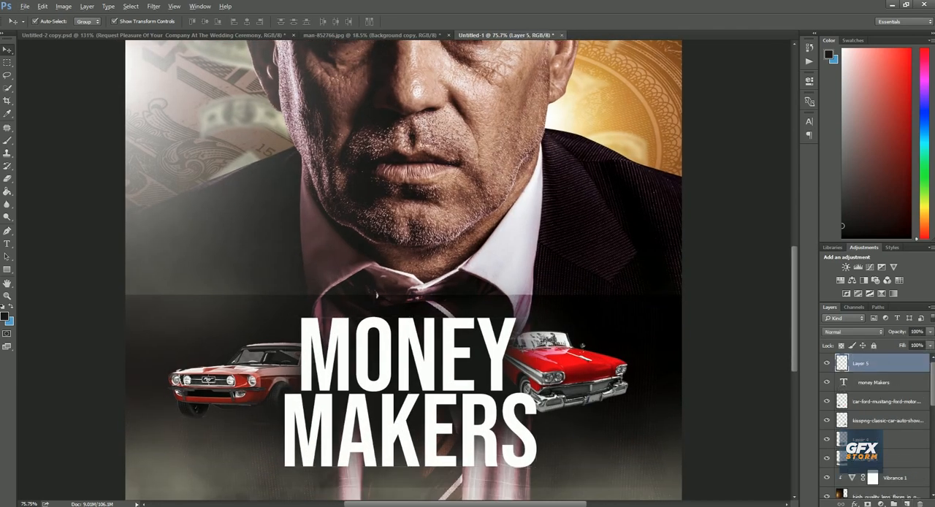
key(ctrl+alt+g)
key(b)
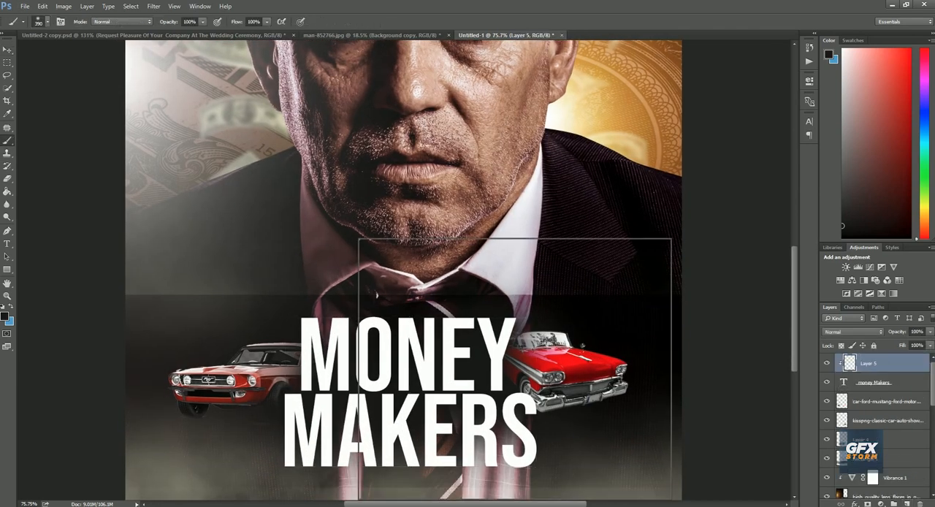
Paint orange (H 32°, S 100%, B 80%) over the MONEY MAKERS title on clipped Layer 5 with the 3000 px textured brush resized to 1163 px
right_click(359, 239)
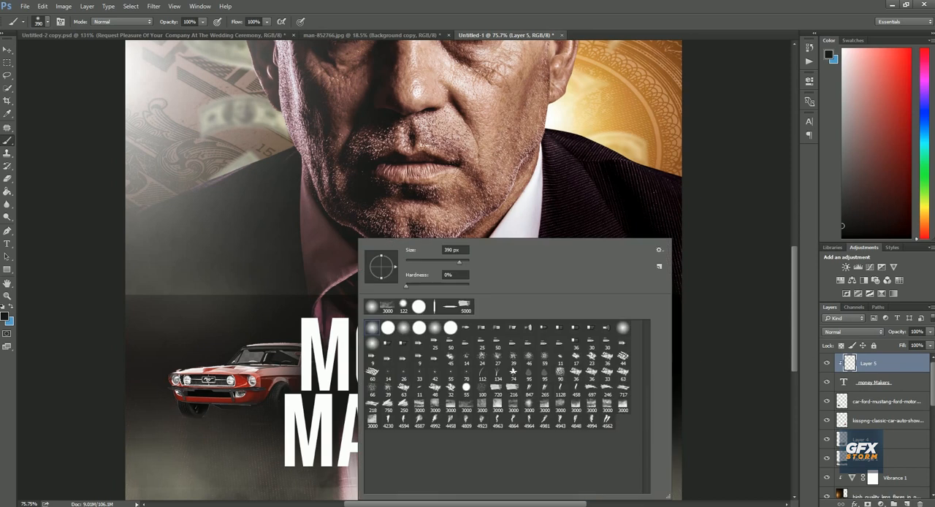
click(387, 306)
drag(466, 262, 464, 262)
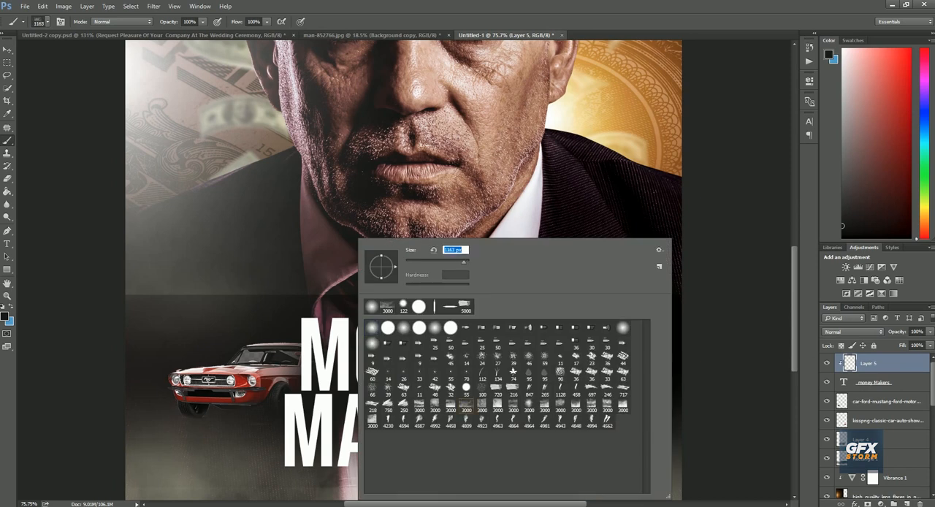
key(Return)
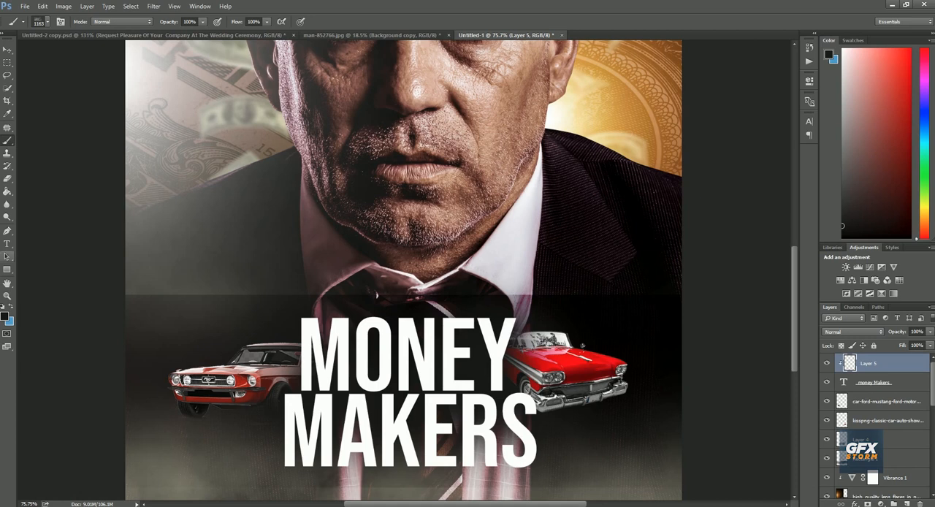
click(5, 316)
click(738, 436)
click(725, 346)
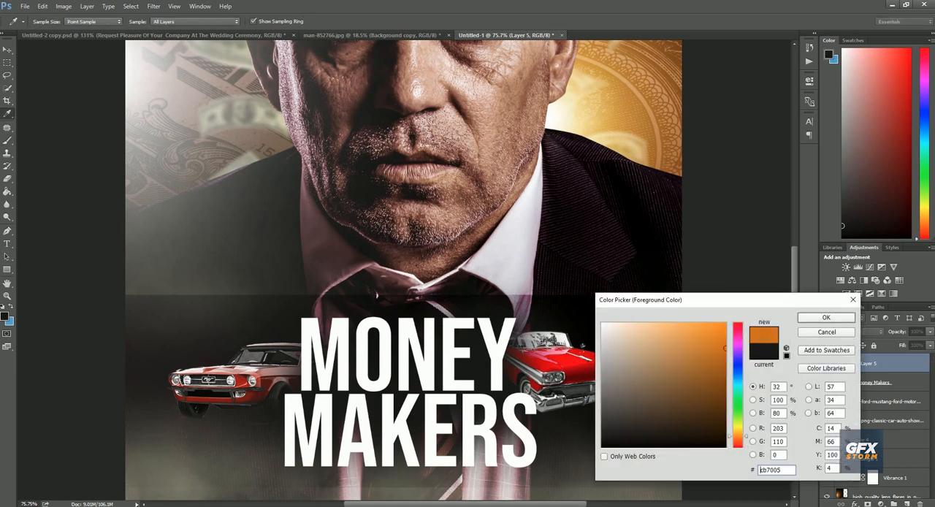
click(826, 317)
click(296, 485)
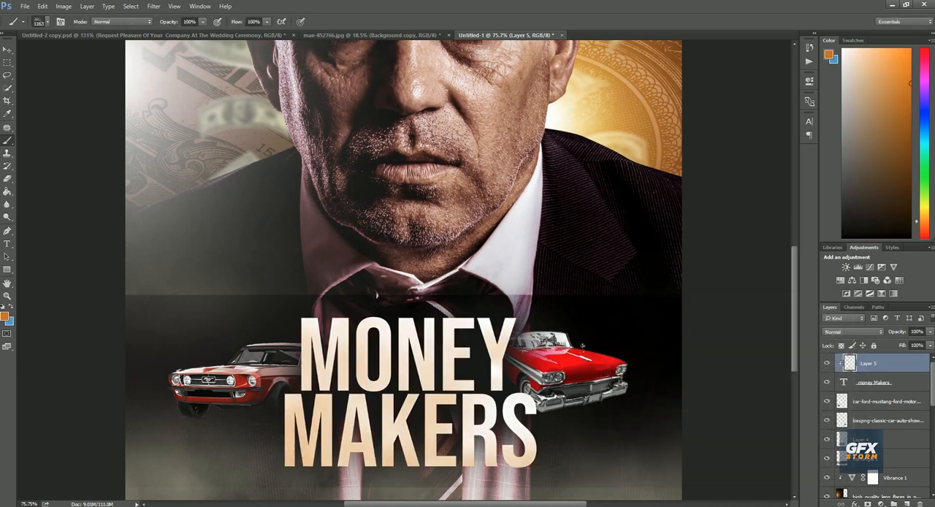
mouse_move(296, 475)
mouse_down()
mouse_move(292, 424)
mouse_move(321, 351)
mouse_up()
Fade the orange from the upper part of the MONEY MAKERS title with the 900 px eraser
click(7, 178)
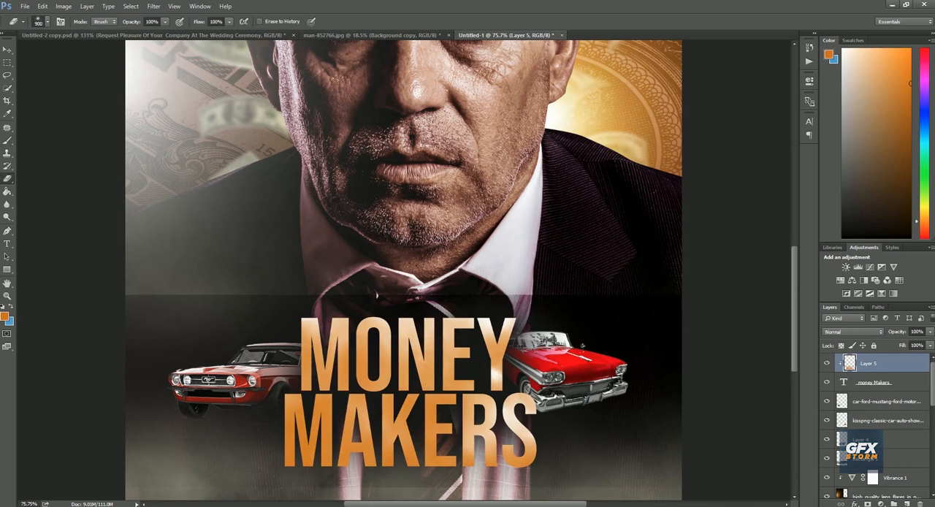
click(424, 277)
click(460, 307)
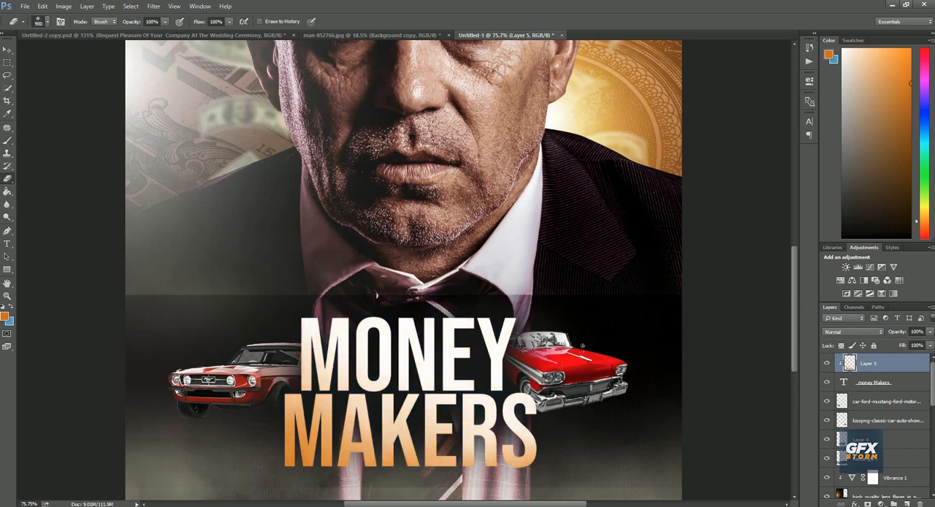
key(v)
key(ctrl+0)
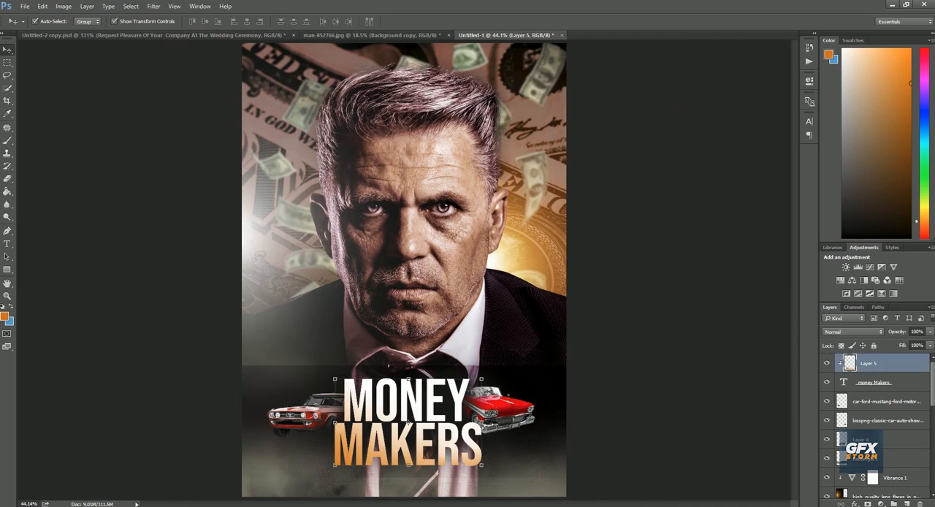
Add a Multiply drop shadow to the MONEY MAKERS text layer with opacity 61%, angle 135°, distance 11 px, spread 17% and a much smaller size
click(874, 382)
double_click(906, 382)
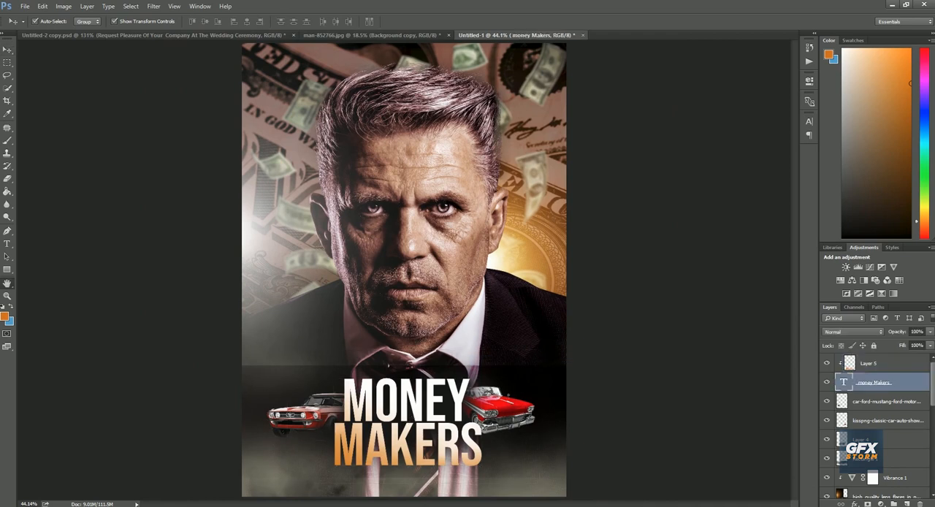
click(381, 374)
drag(467, 189, 618, 198)
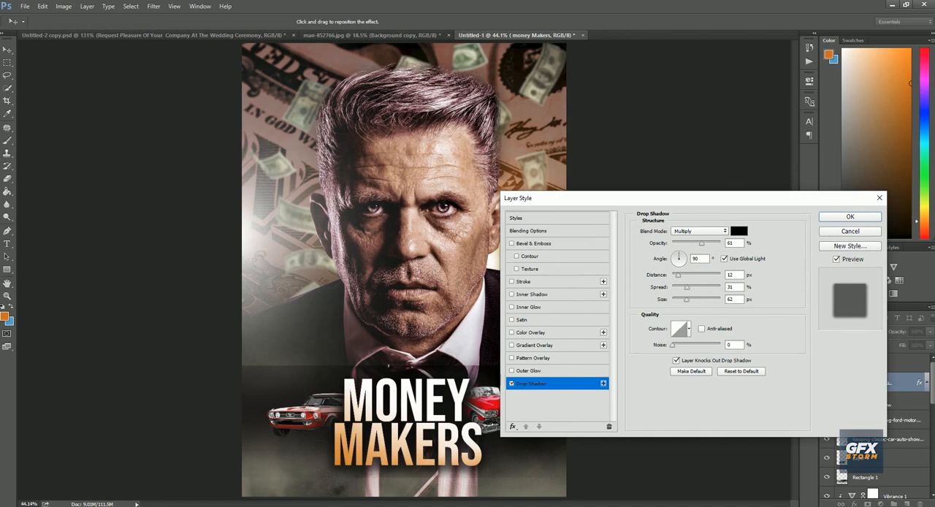
drag(678, 275, 673, 276)
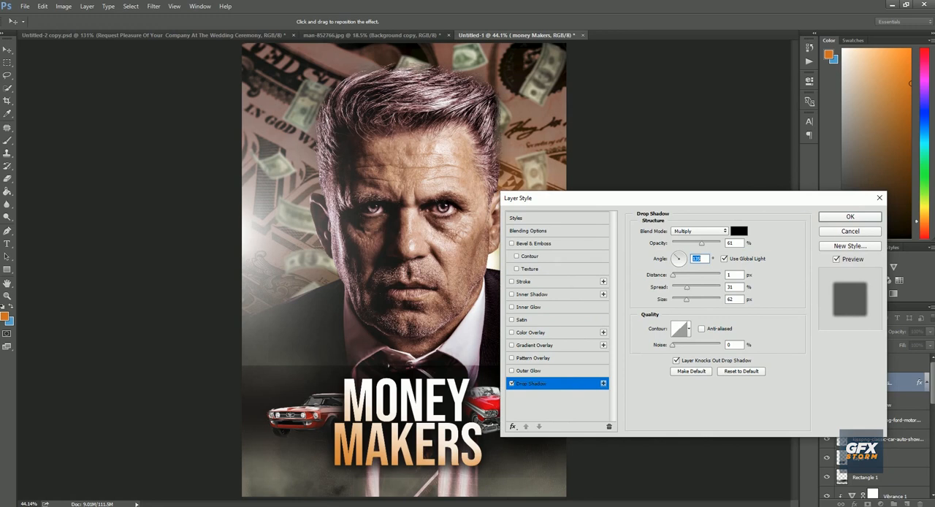
key(Tab)
drag(687, 287, 680, 288)
mouse_move(684, 300)
mouse_down()
mouse_move(678, 276)
mouse_move(675, 301)
mouse_up()
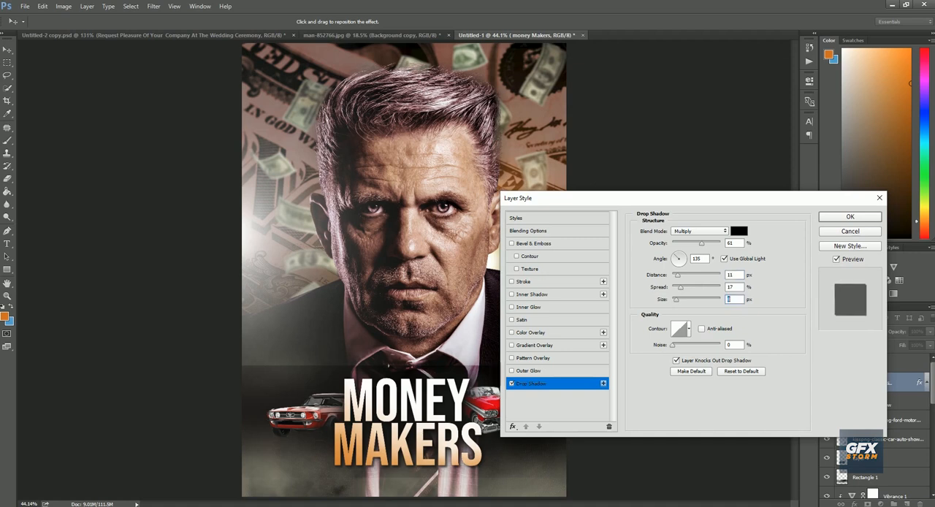
click(850, 216)
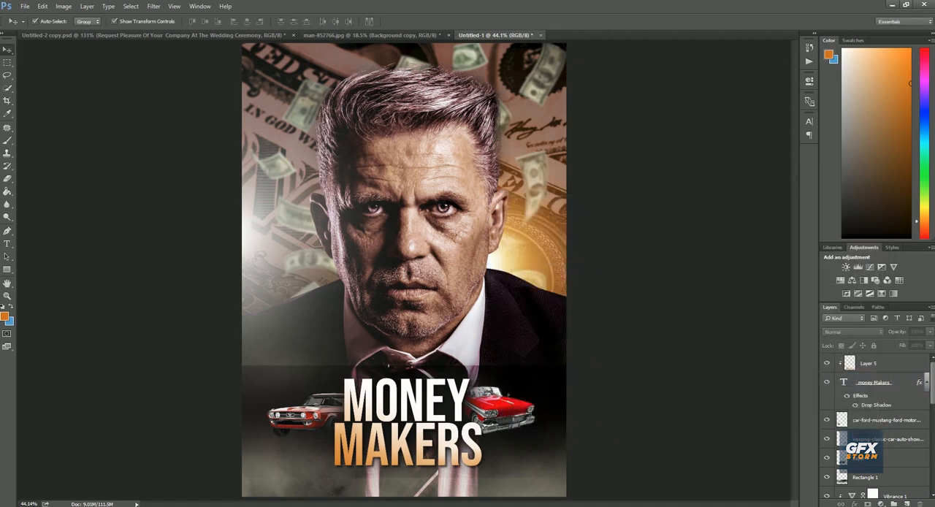
Add a new layer above Layer 5 and paint orange over the whole poster with a 3000 px textured brush resized to 2209 px
click(329, 271)
scroll(877, 420, up, 5)
click(877, 363)
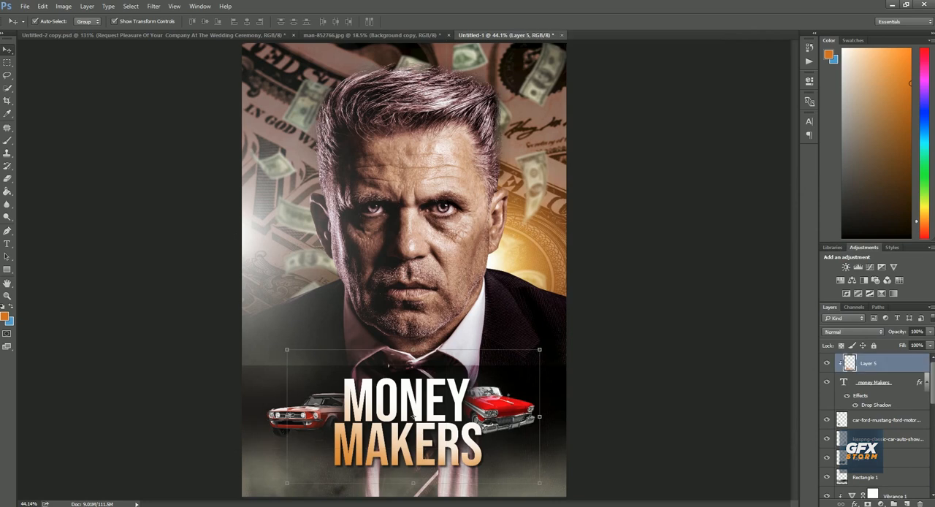
key(ctrl+shift+alt+n)
key(b)
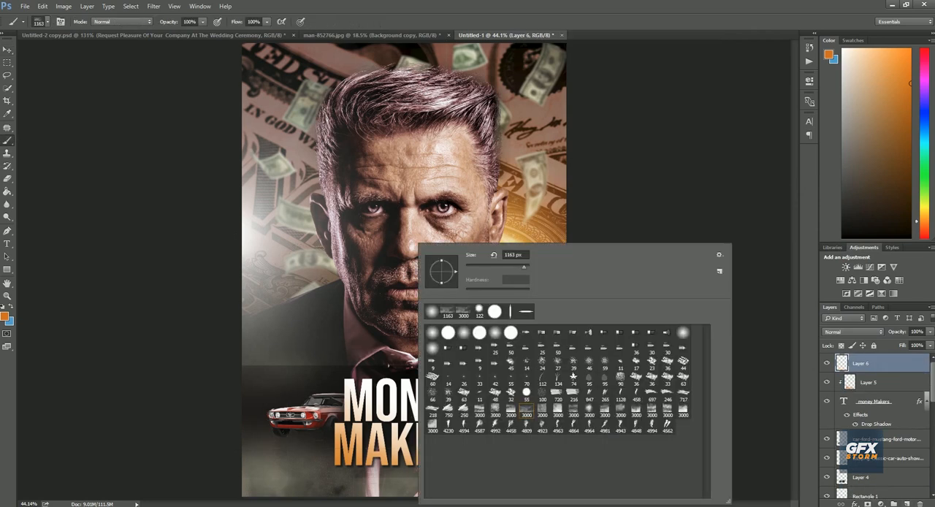
click(525, 410)
drag(526, 268, 525, 267)
key(Return)
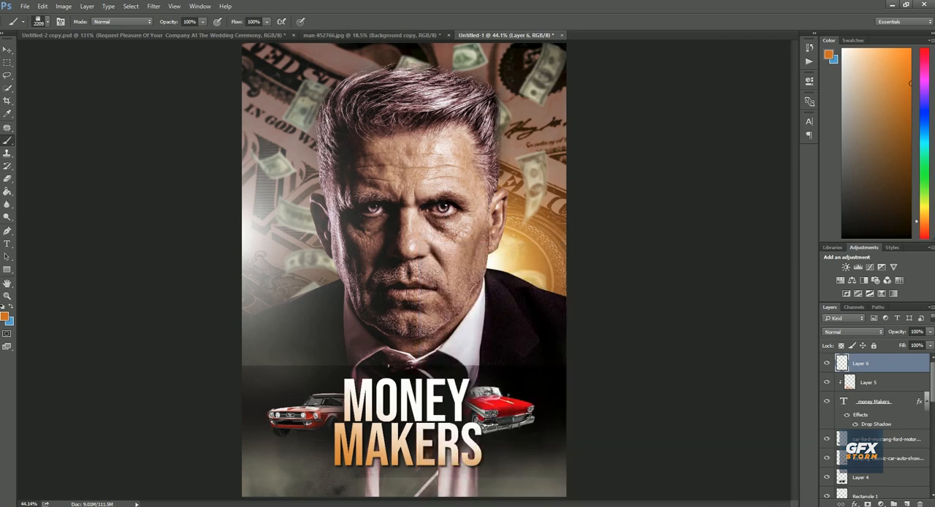
click(406, 131)
key(ctrl+z)
click(478, 427)
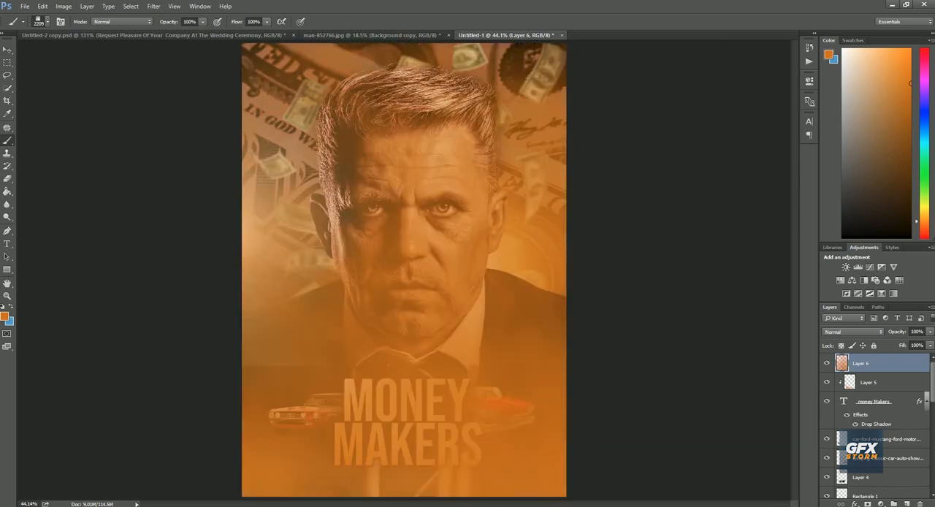
Set Layer 6's blend mode to Soft Light and erase its orange tint from the poster's left part with a 1700 px eraser
click(852, 331)
click(851, 428)
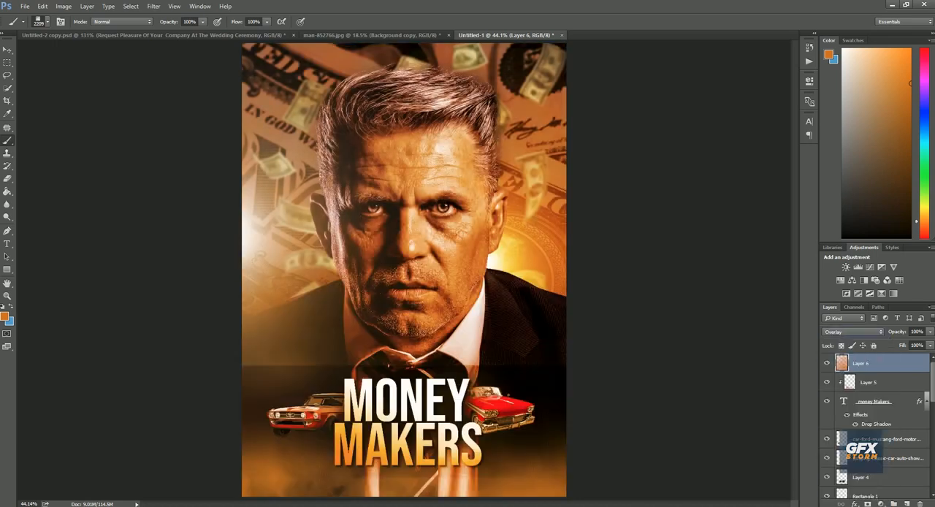
click(852, 332)
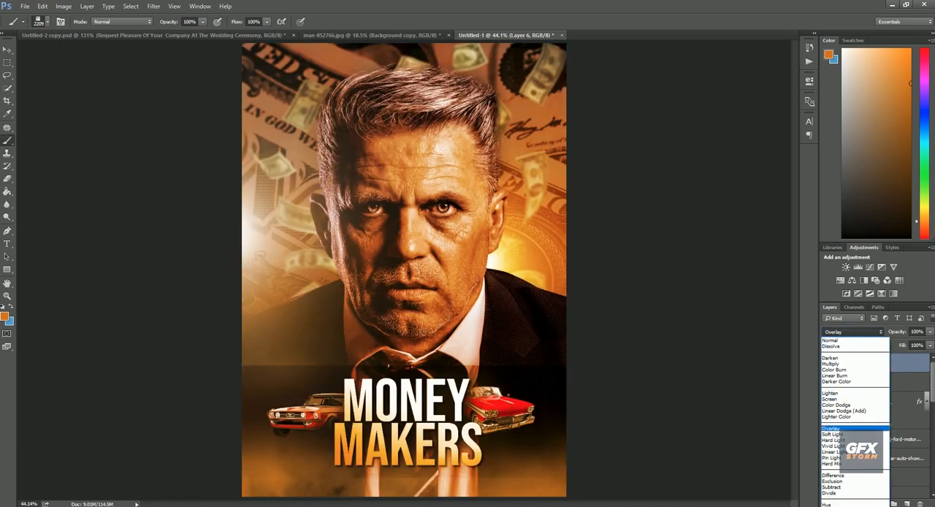
click(851, 436)
key(e)
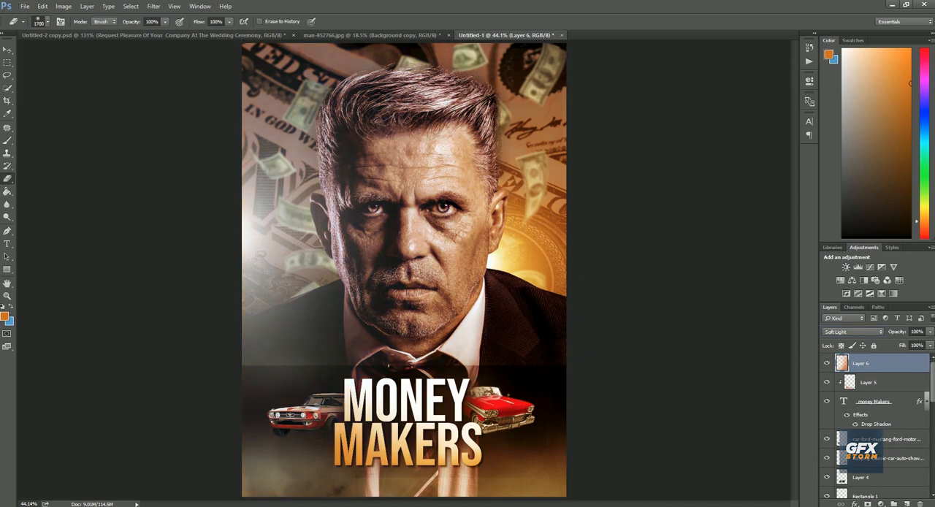
key(ctrl+minus)
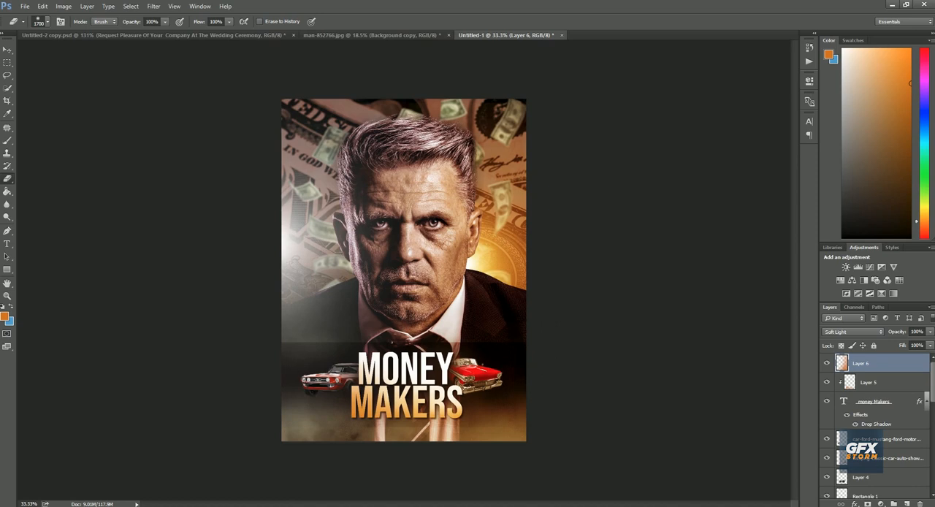
key(ctrl+plus)
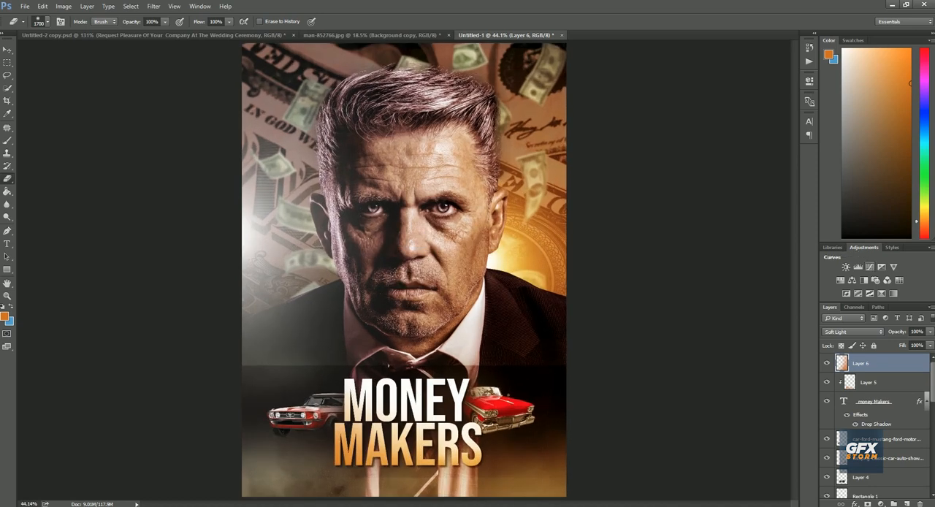
Add a Curves adjustment above Layer 6 and pull the RGB curve down in the middle to darken the poster
click(869, 267)
drag(740, 170, 745, 180)
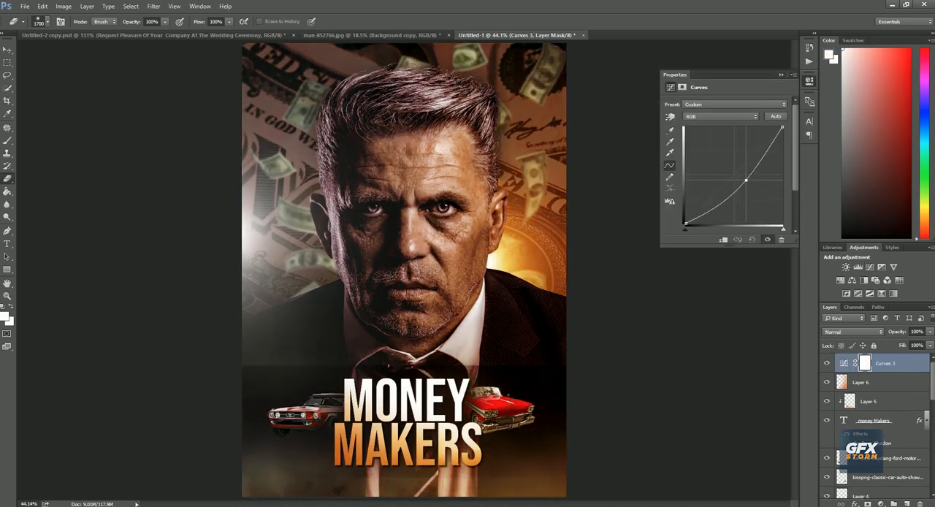
click(781, 75)
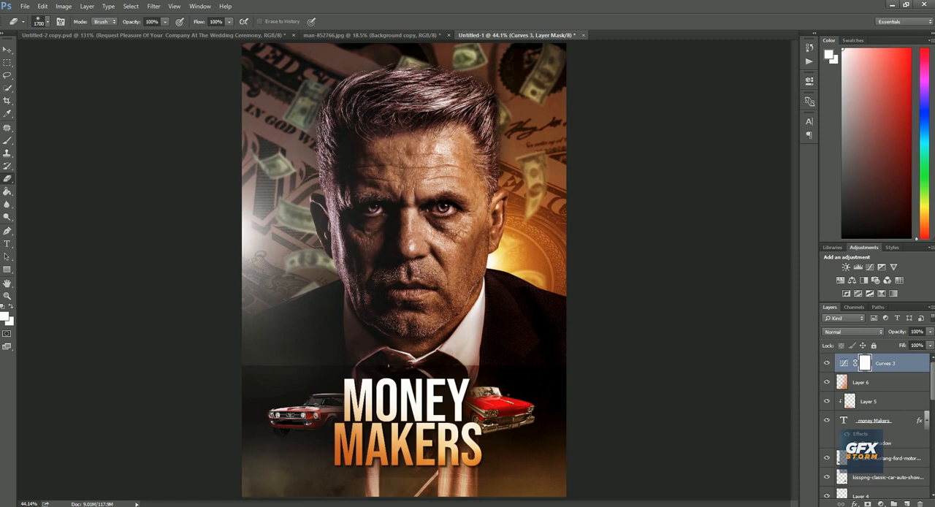
Paint black (#000000) on the Curves 3 mask over the man's face and the poster's left side with a soft brush enlarged from 900 to 1200 px
key(b)
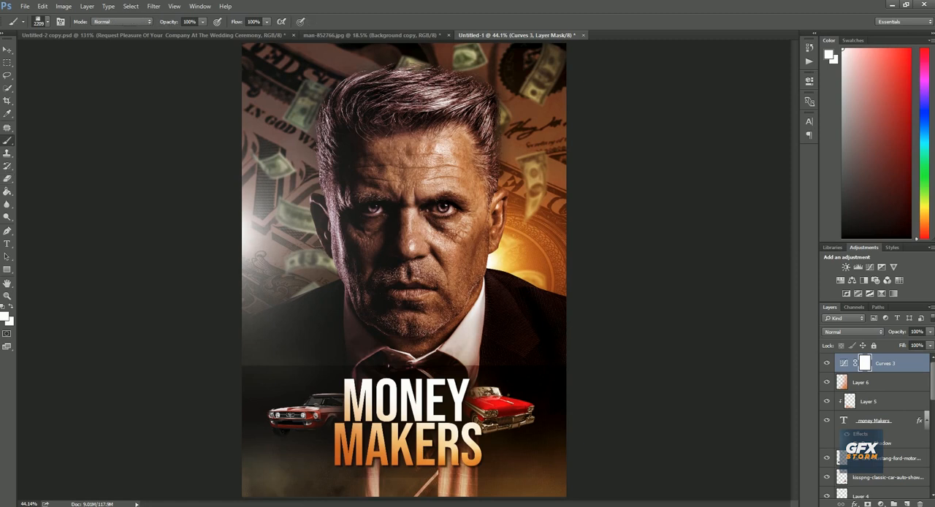
right_click(361, 204)
click(4, 316)
text(000000)
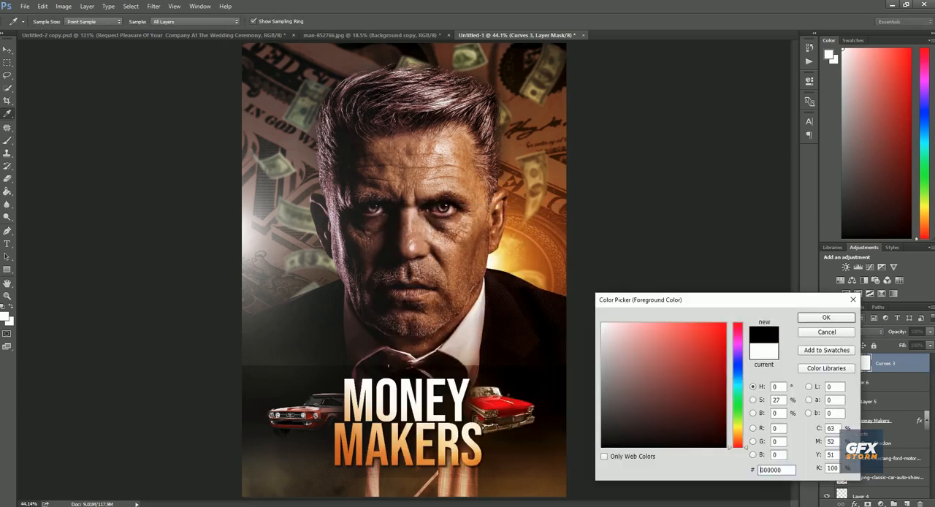
key(Return)
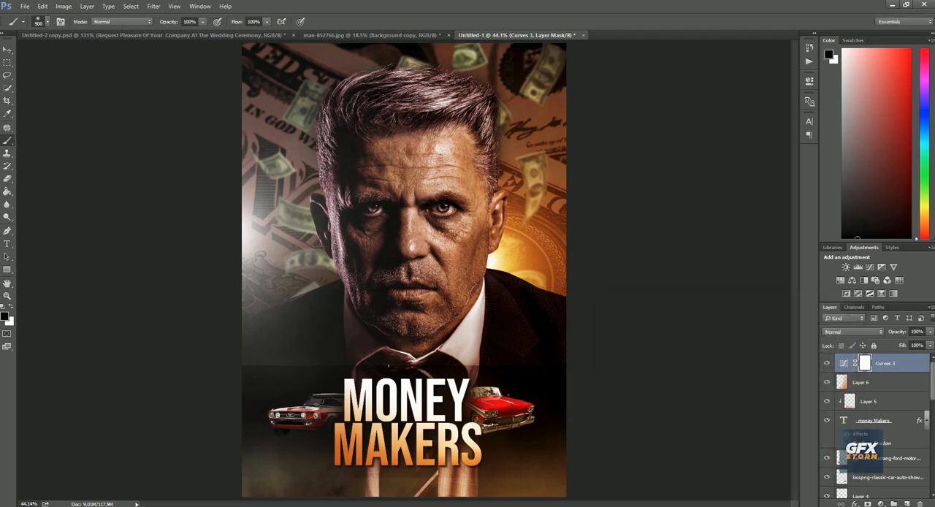
drag(418, 183, 423, 238)
key(bracketright)
key(bracketright)
key(bracketright)
mouse_move(376, 149)
mouse_down()
mouse_move(383, 252)
mouse_move(372, 259)
mouse_up()
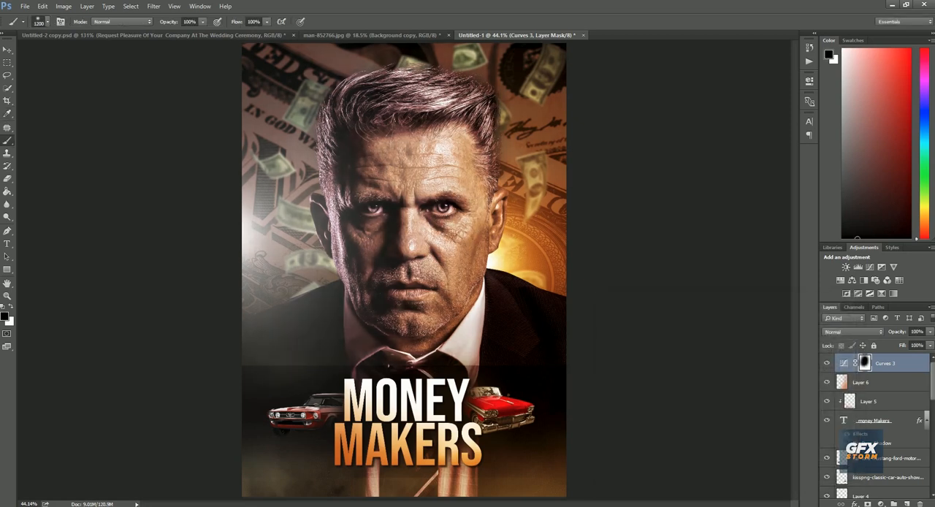
click(288, 179)
mouse_move(274, 172)
mouse_down()
mouse_move(267, 150)
mouse_move(260, 292)
mouse_up()
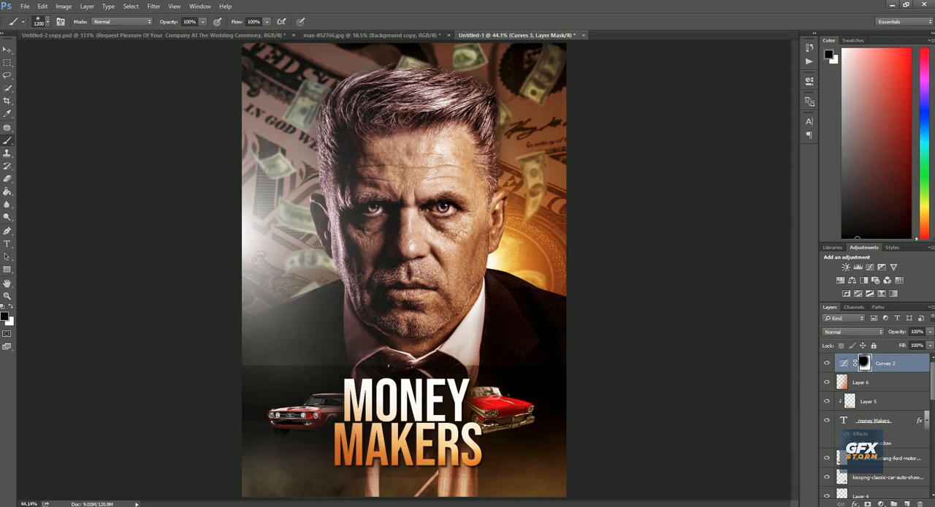
Set the MONEY MAKERS title's text colour to light grey #eaeaea, and reselect the Curves 3 layer
key(v)
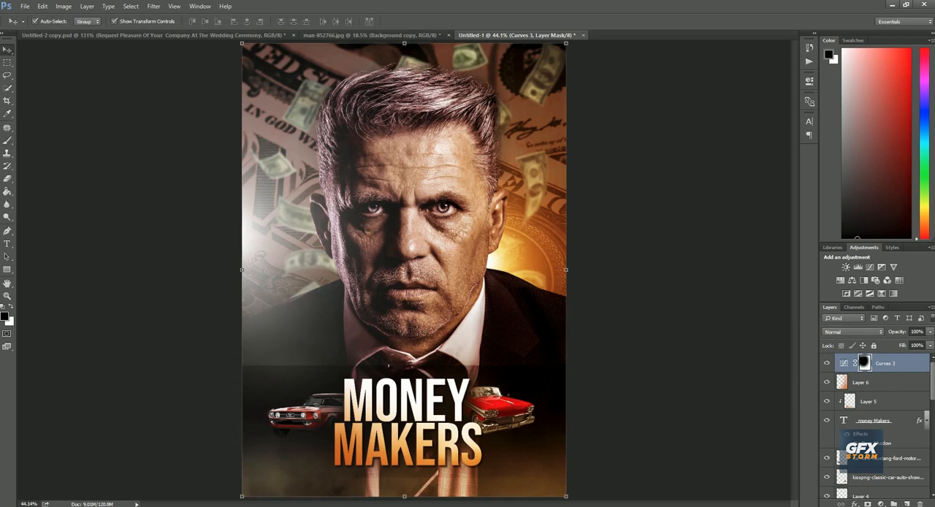
click(409, 413)
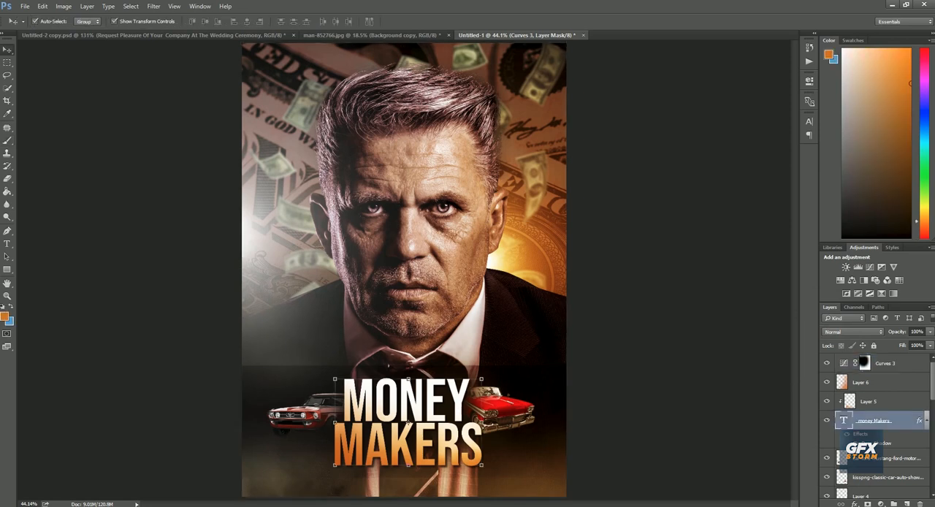
key(t)
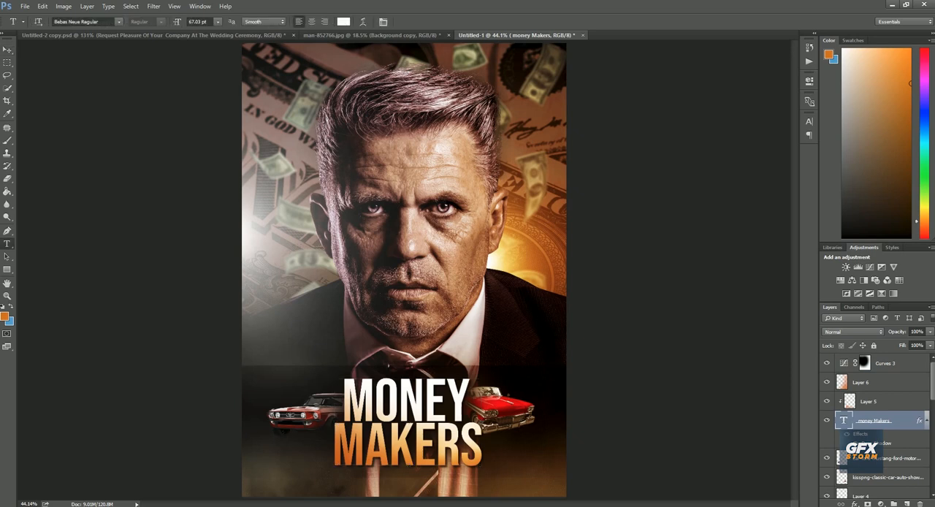
click(343, 21)
click(618, 323)
drag(618, 323, 602, 333)
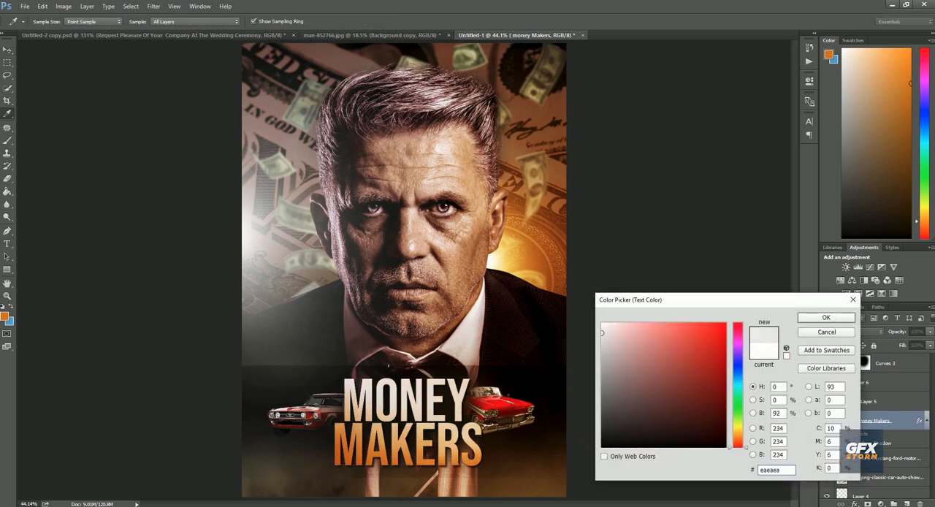
click(826, 318)
right_click(482, 310)
click(506, 316)
key(v)
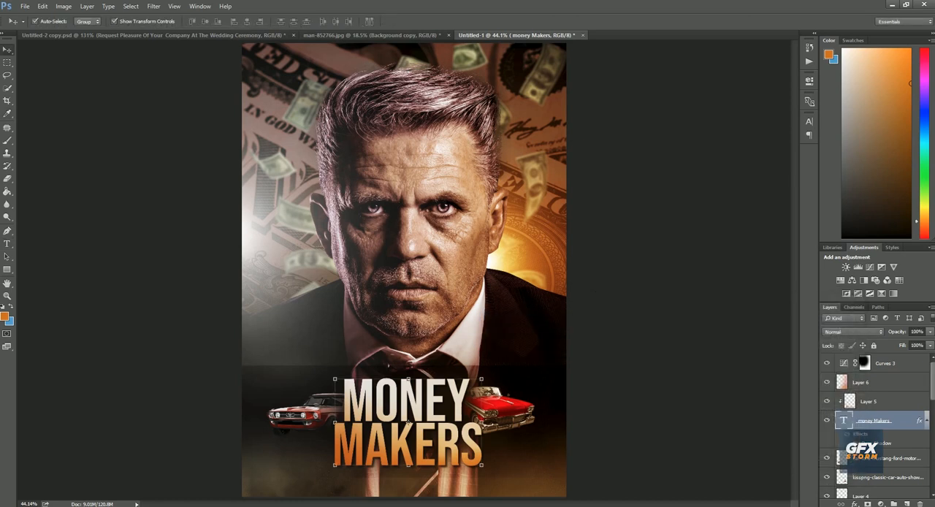
click(885, 363)
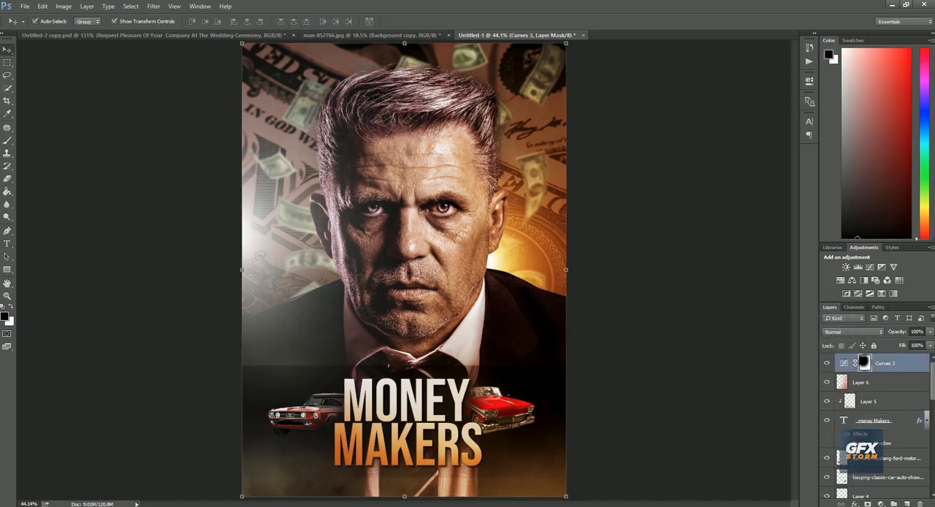
Hide the Curves 3 adjustment and nudge the Mustang slightly down and closer to the MONEY MAKERS title
click(826, 363)
click(643, 387)
click(305, 414)
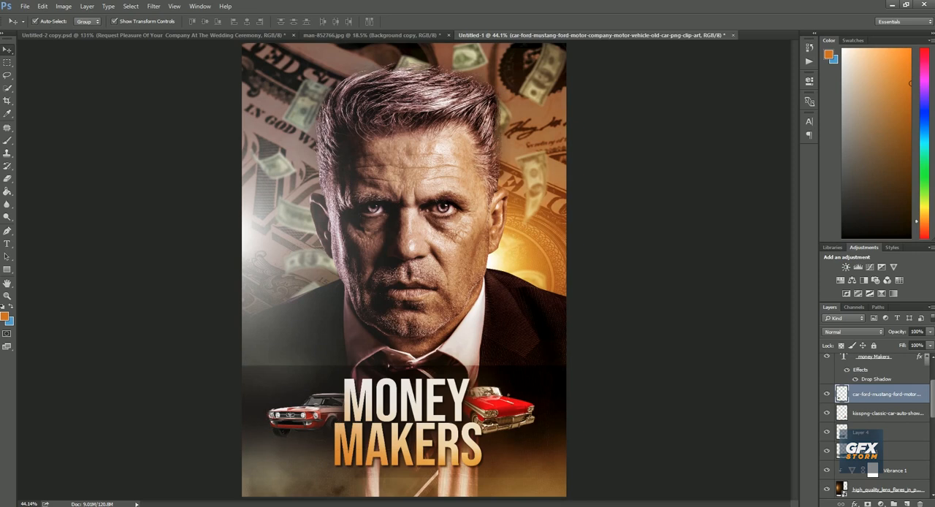
drag(306, 414, 309, 420)
mouse_move(507, 407)
mouse_down()
mouse_move(511, 416)
mouse_move(517, 401)
mouse_up()
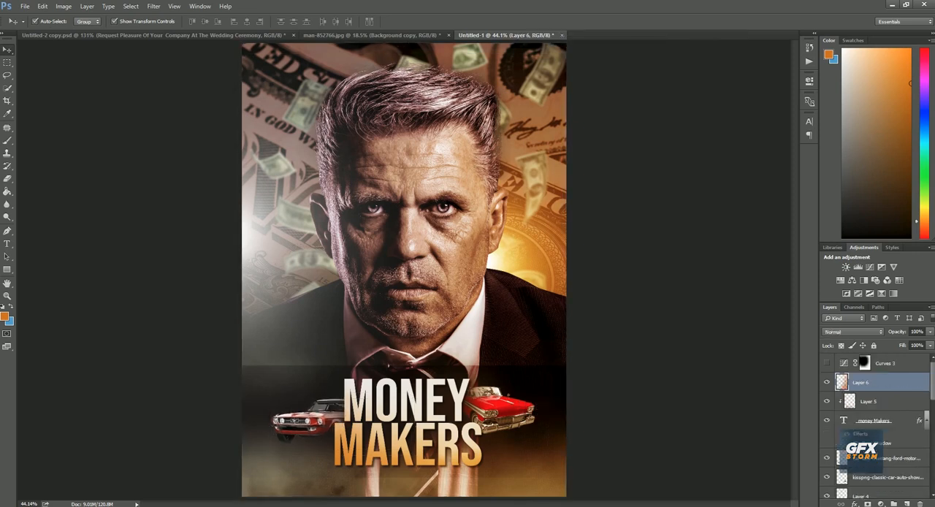
click(610, 369)
right_click(475, 317)
click(501, 323)
Place photograph-of-a-burning-fire-672636.jpg above the Curves 3 layer at the poster's lower-right corner and set its blend mode to Screen
click(885, 363)
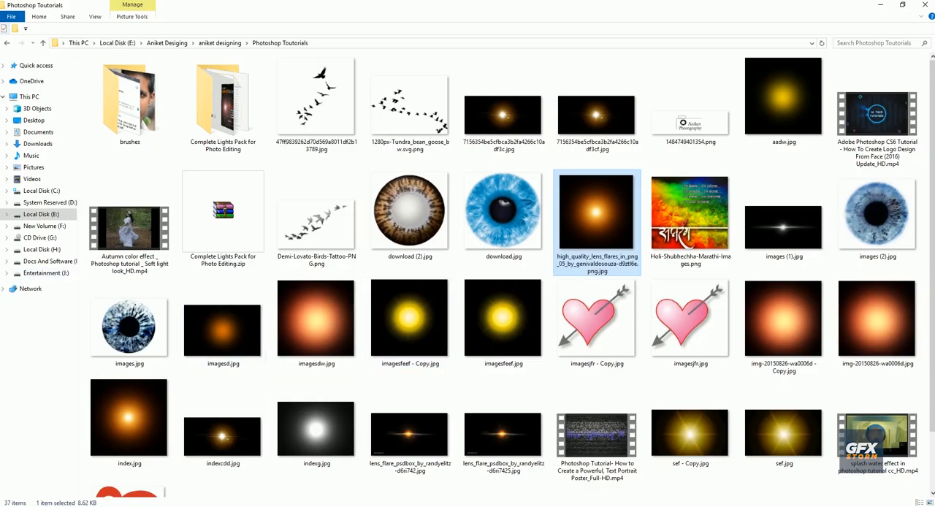
key(alt+Up)
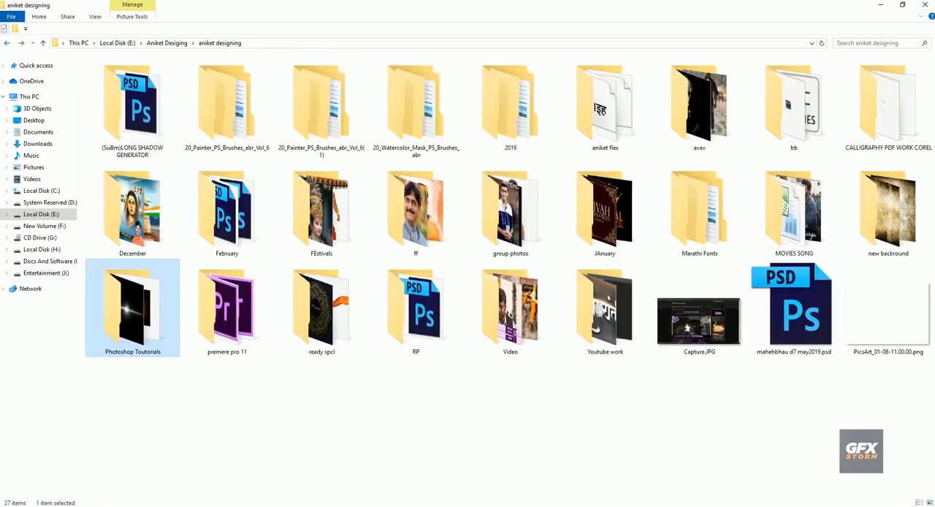
key(alt+Up)
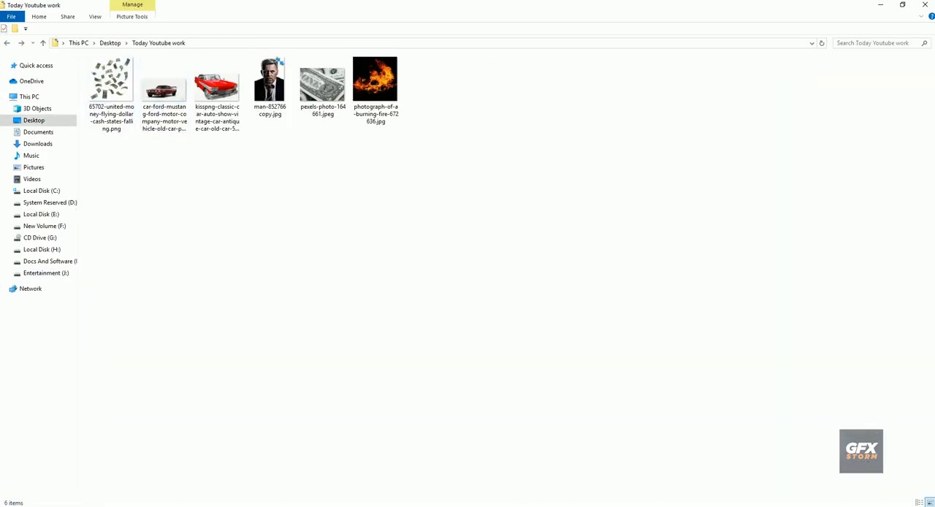
drag(376, 80, 404, 292)
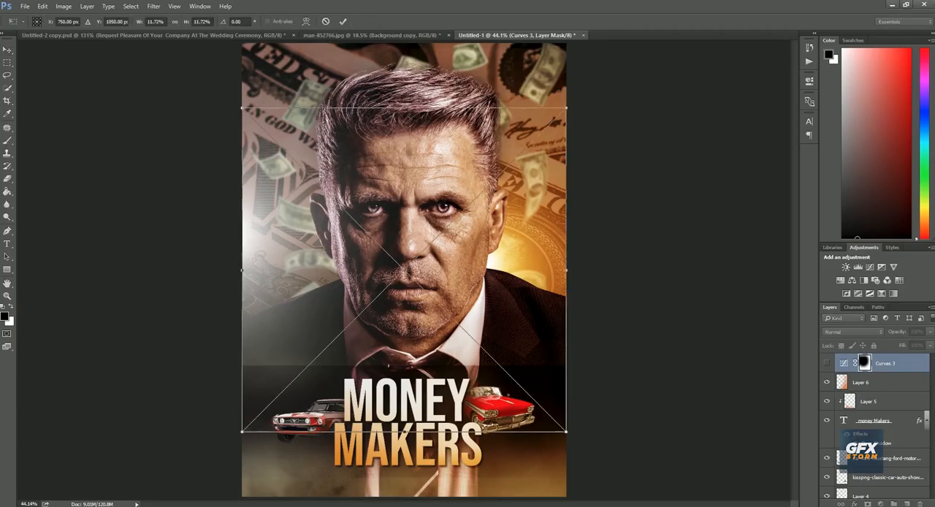
drag(507, 284, 608, 467)
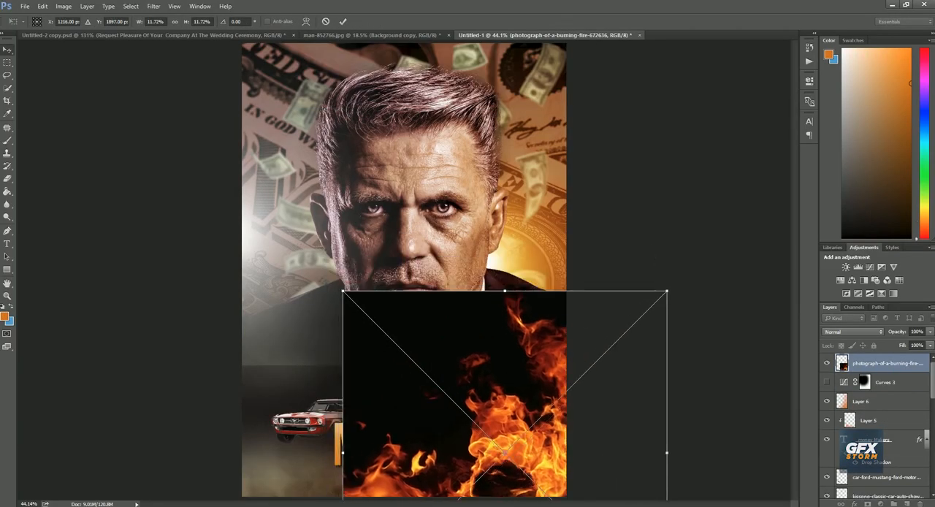
key(Return)
click(852, 332)
click(847, 409)
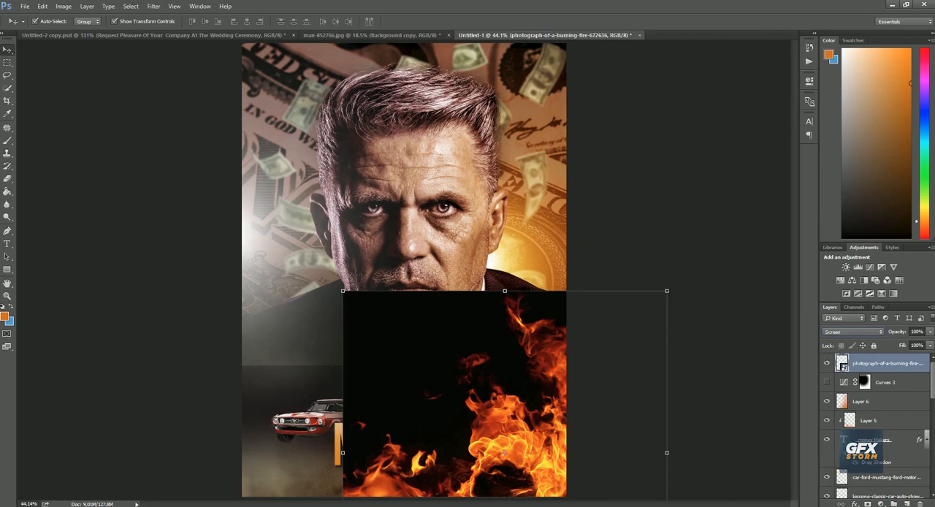
drag(538, 460, 315, 285)
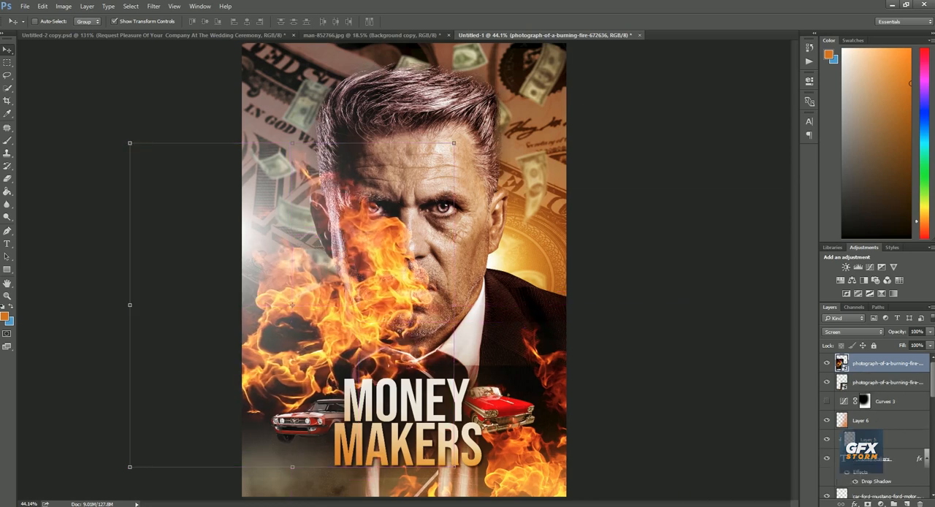
key(ctrl+z)
right_click(513, 266)
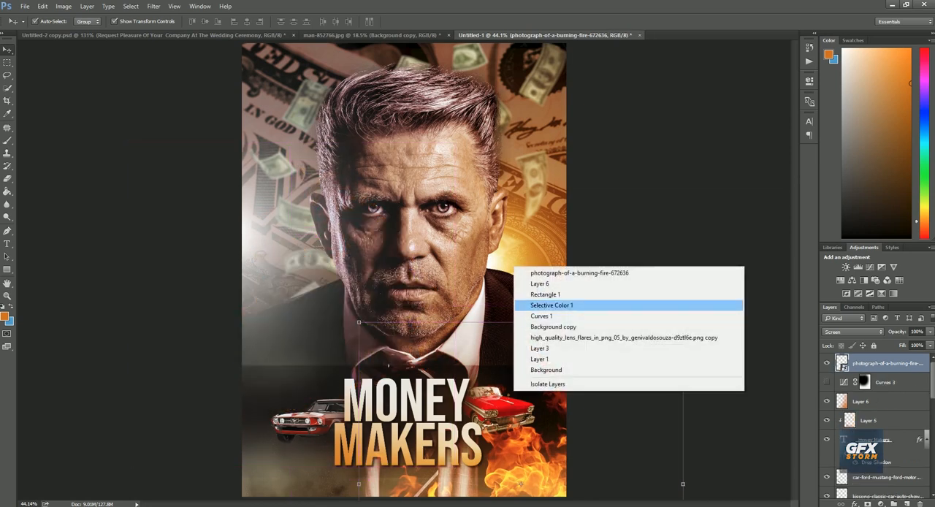
Duplicate the burning-fire layer
right_click(892, 363)
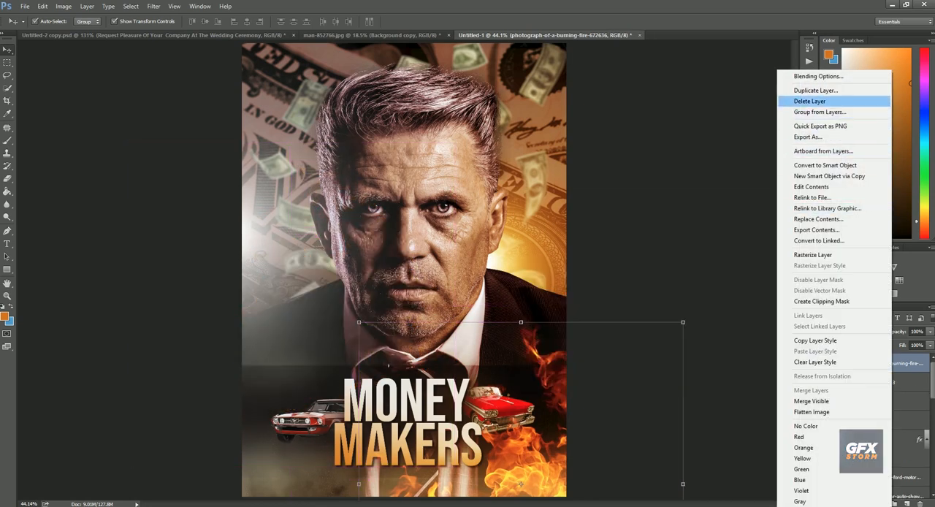
click(815, 90)
key(Return)
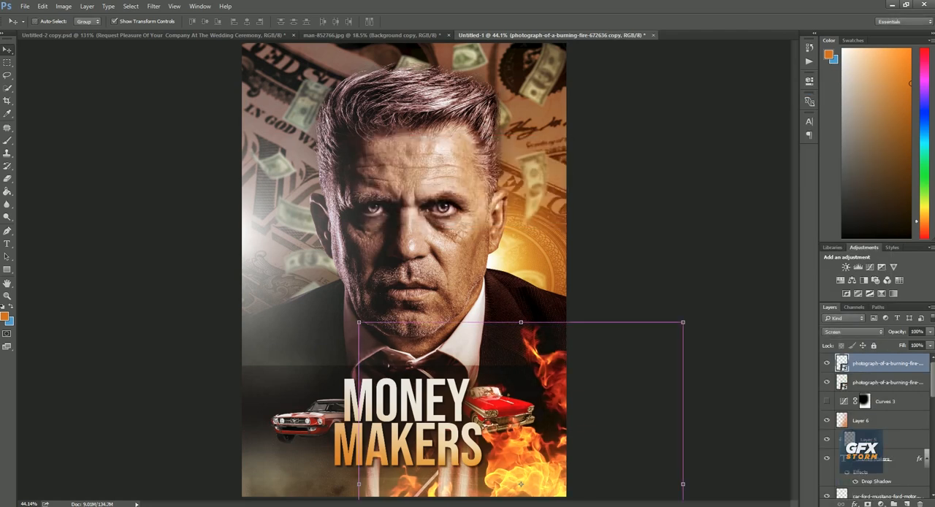
Flip the fire copy horizontally and vertically and move it so its flames fill the poster's upper-left corner
key(ctrl+t)
drag(539, 422, 425, 226)
right_click(426, 225)
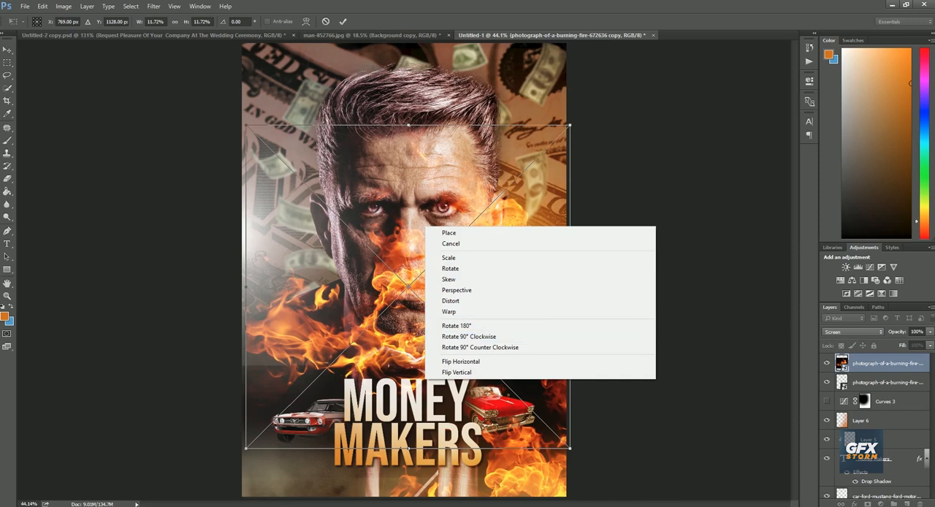
click(460, 361)
right_click(477, 317)
click(497, 461)
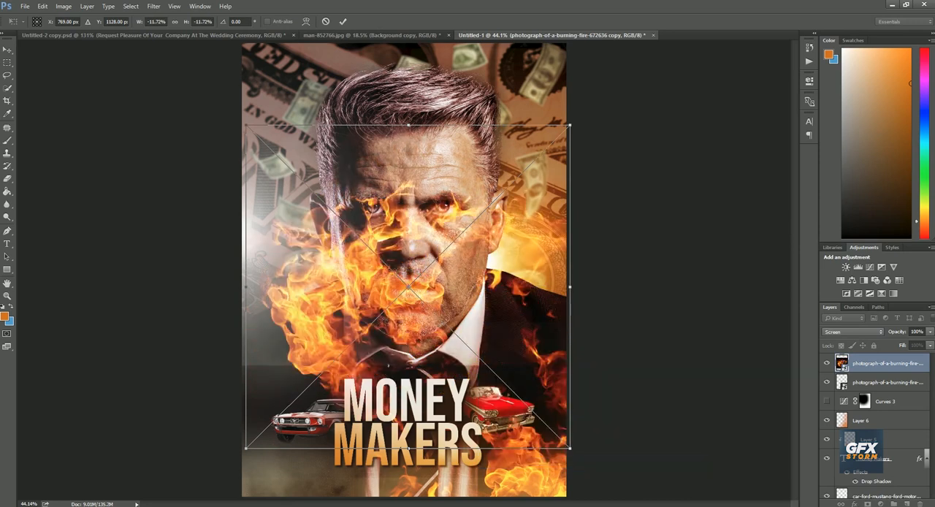
drag(498, 344, 363, 114)
key(Return)
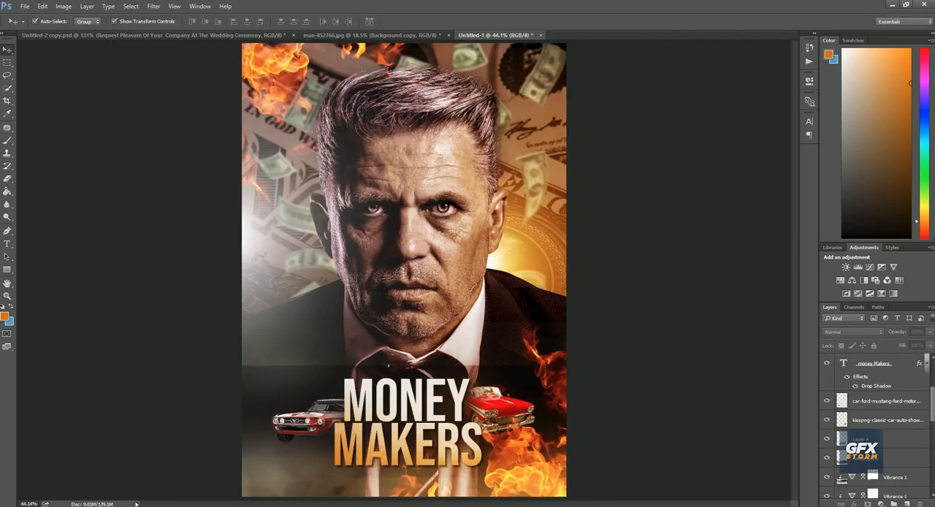
Add a new layer directly above Layer 3 and fill it with white
scroll(880, 429, down, 5)
click(886, 429)
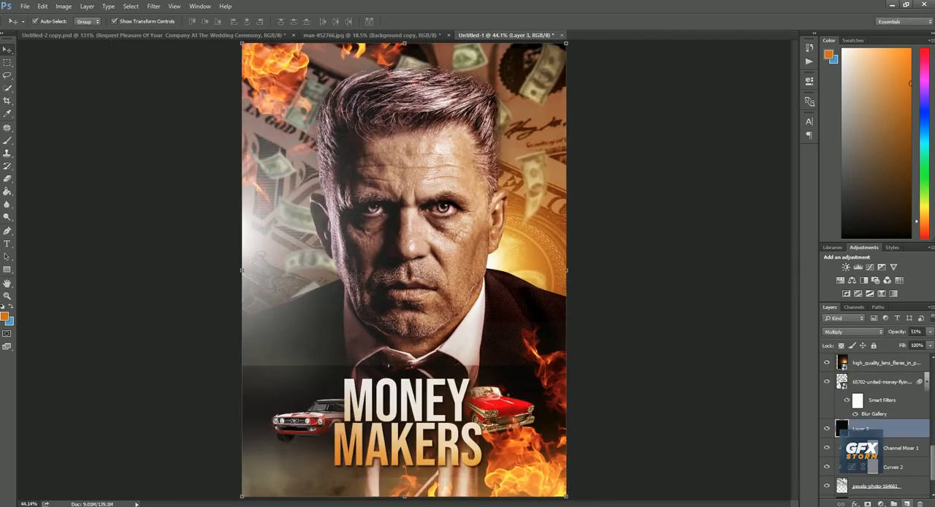
click(908, 503)
click(7, 191)
click(5, 317)
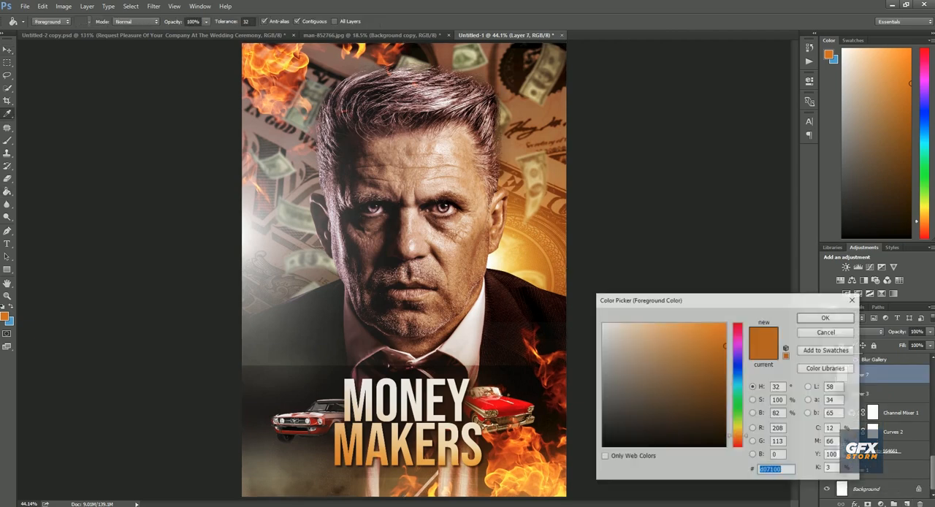
drag(607, 329, 601, 322)
click(826, 317)
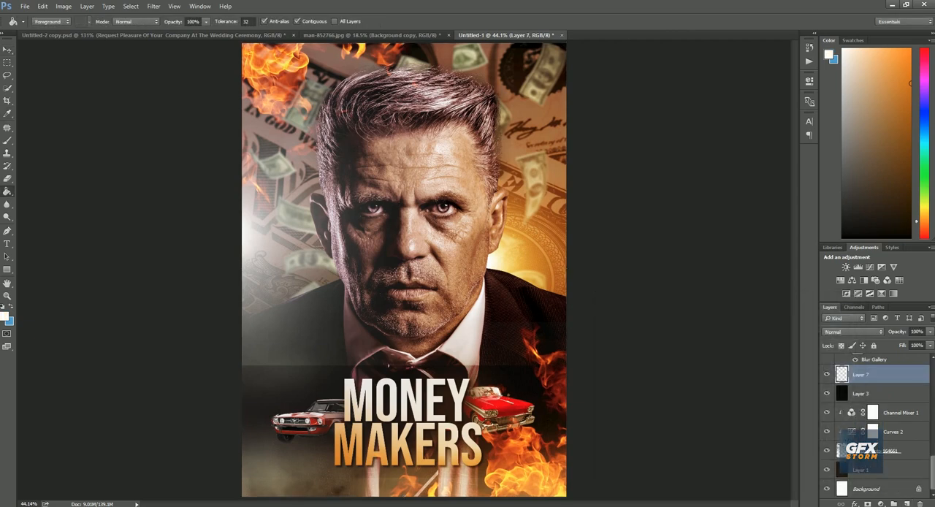
click(438, 219)
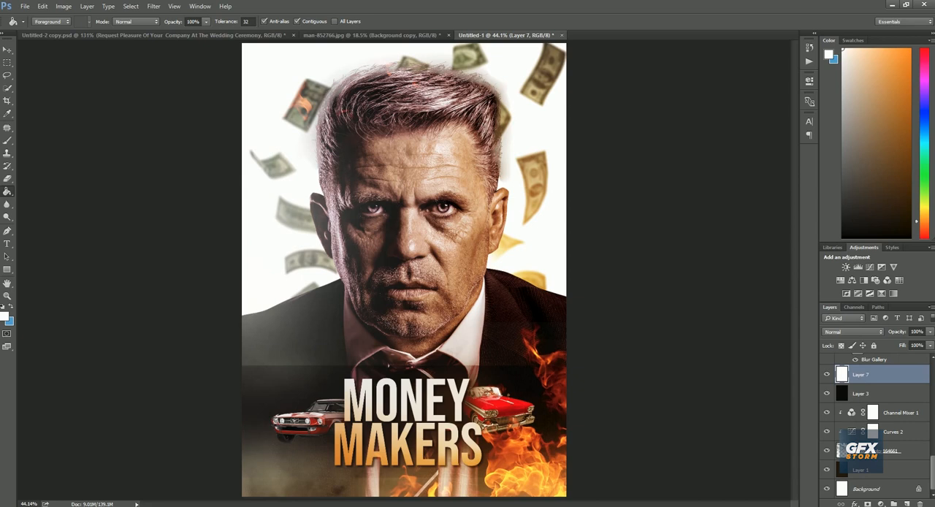
Add a Pattern Overlay effect to the white Layer 7 and append the Artist Surfaces pattern set
click(854, 503)
click(738, 478)
click(703, 266)
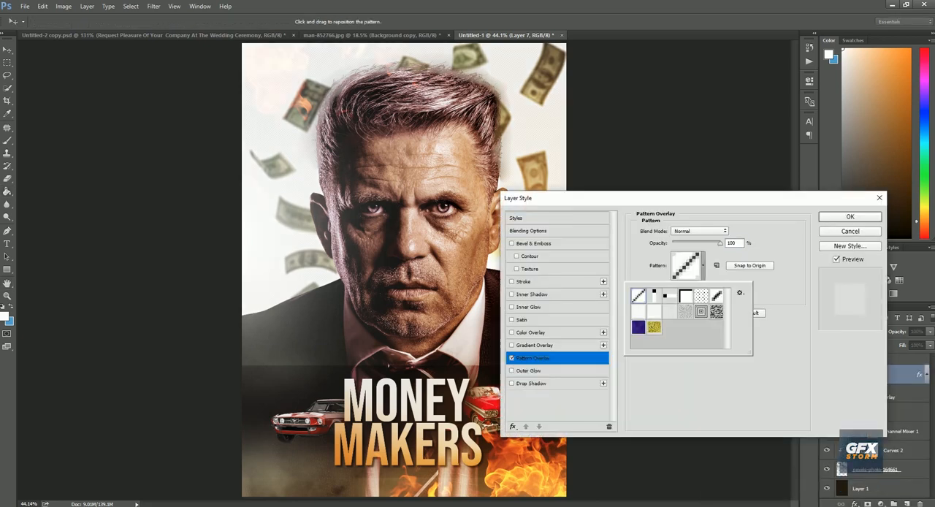
click(740, 292)
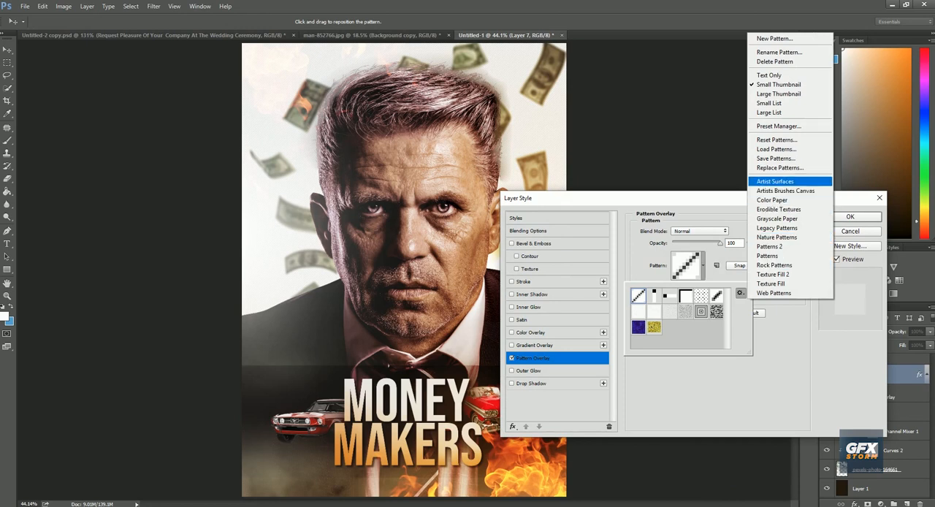
click(774, 181)
click(506, 193)
Choose a grey speckled texture for Layer 7's Pattern Overlay and set its scale to 47%
click(702, 312)
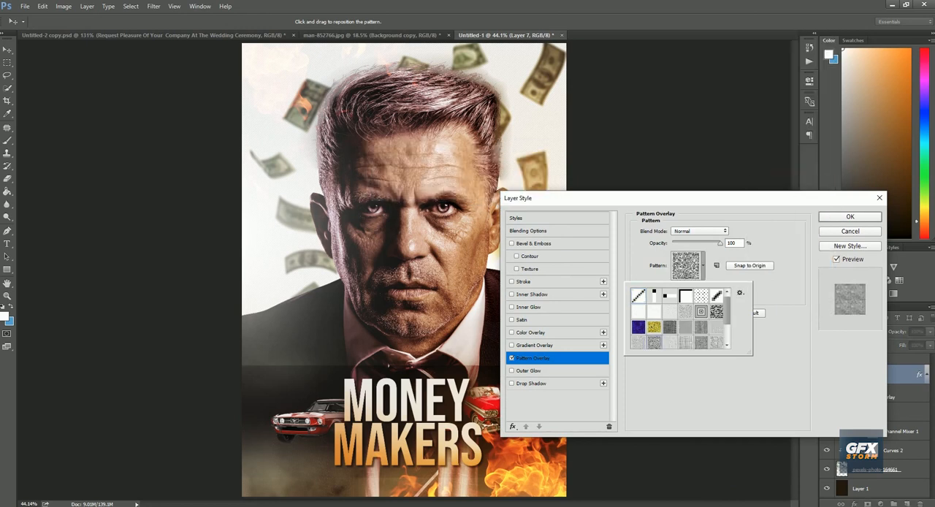
click(685, 312)
click(767, 374)
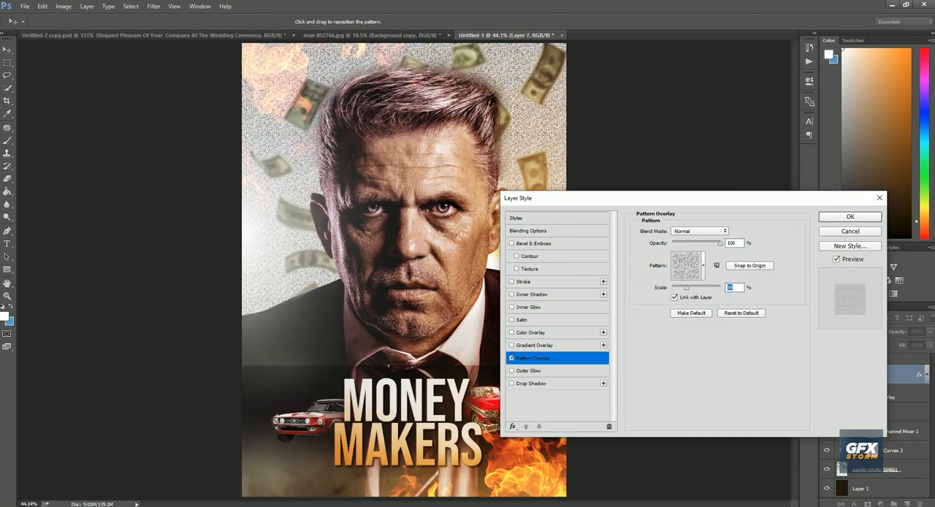
click(850, 217)
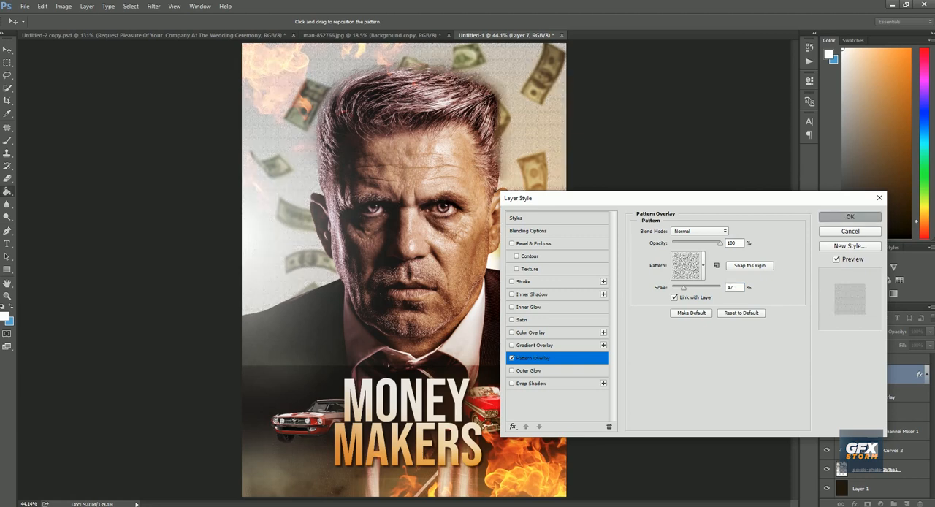
Convert the textured Layer 7 to a smart object and set its blend mode to Overlay
right_click(887, 375)
click(822, 216)
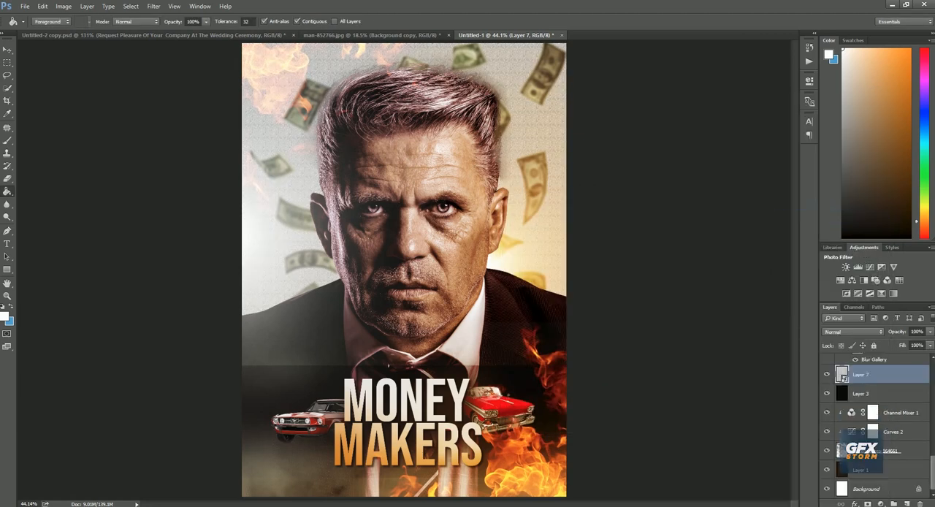
click(853, 332)
click(831, 428)
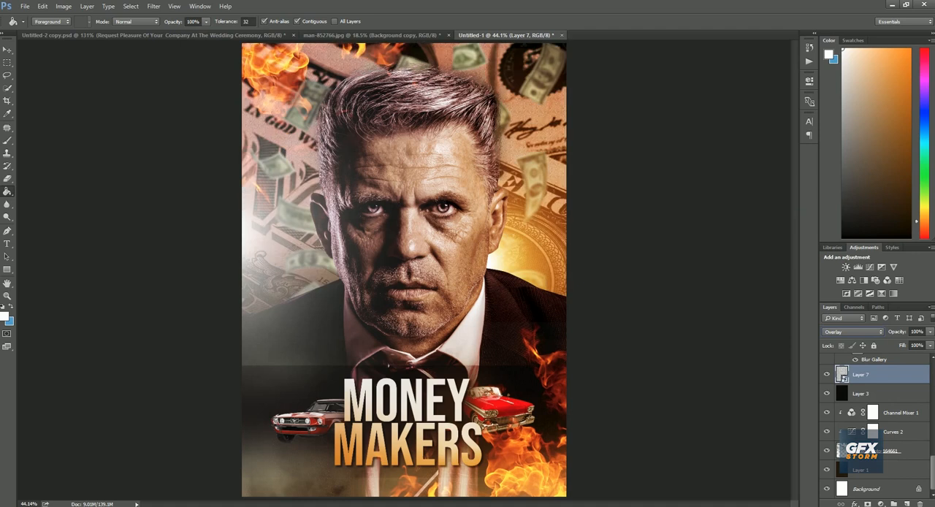
Turn the Curves 3 adjustment's visibility back on
scroll(877, 423, up, 5)
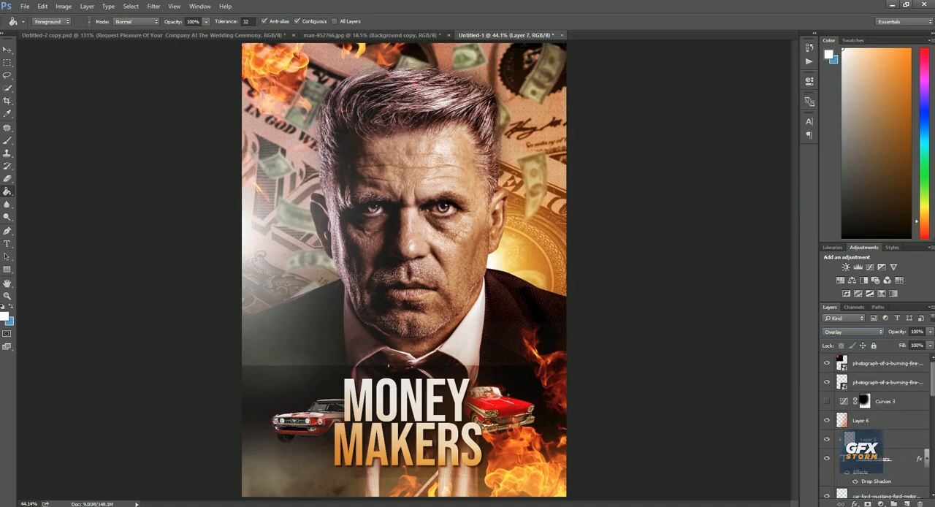
drag(869, 365, 869, 355)
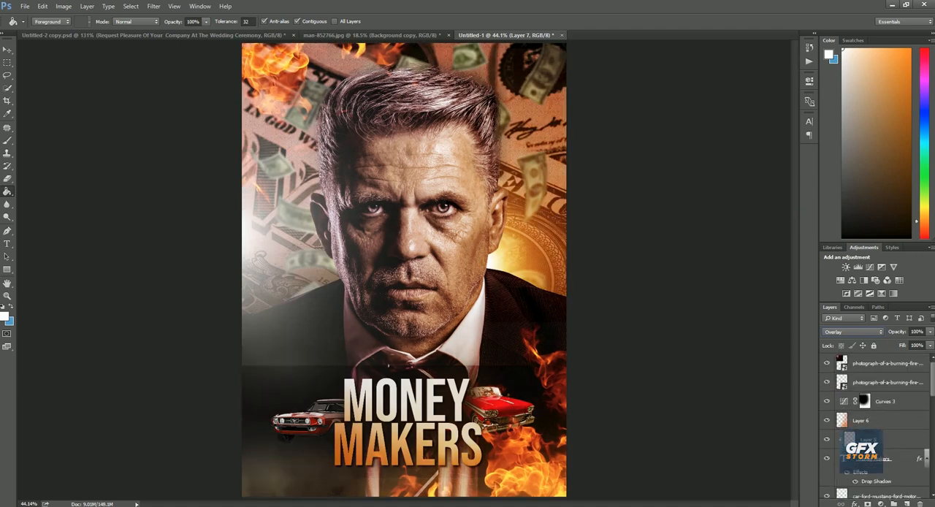
right_click(495, 302)
click(511, 306)
click(511, 307)
click(490, 200)
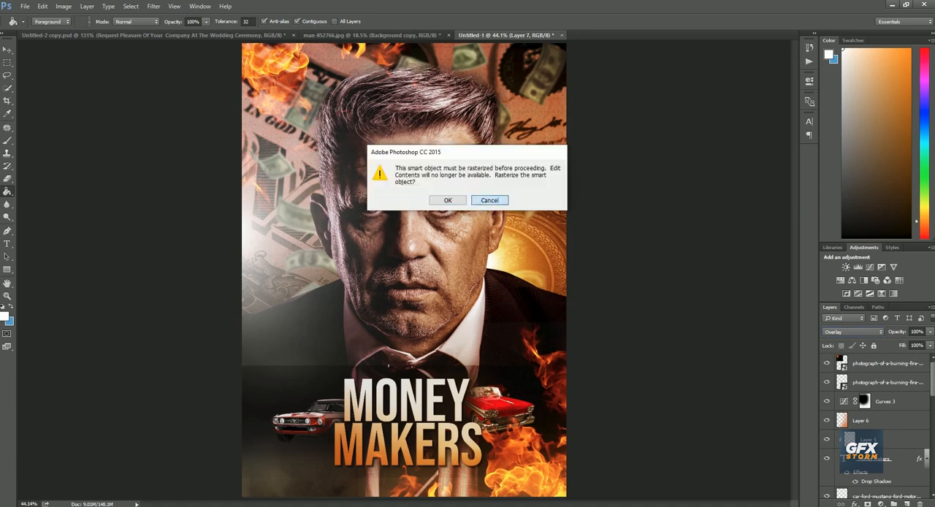
Skew the MONEY MAKERS title vertically by -5.82° so it slants upward to the right, and centre it between the cars
key(v)
click(887, 382)
key(t)
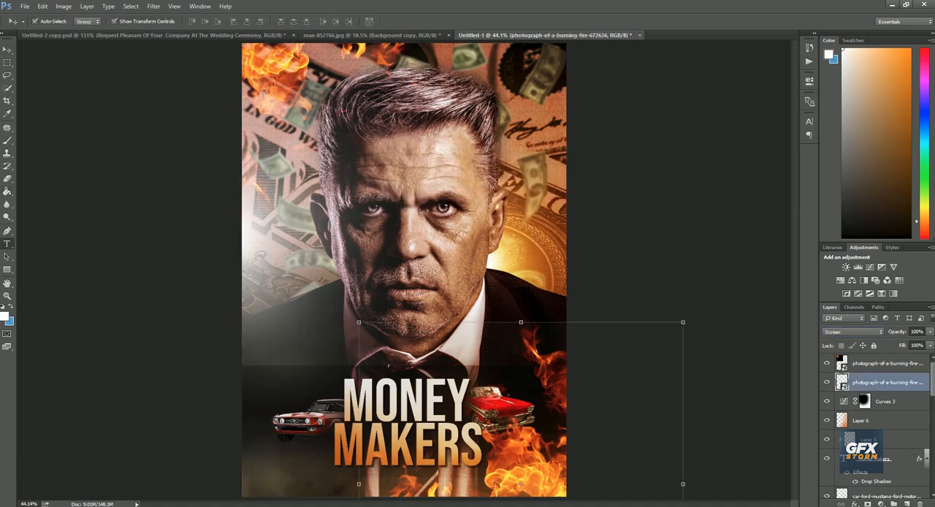
scroll(876, 424, down, 3)
click(409, 443)
click(419, 21)
key(ctrl+t)
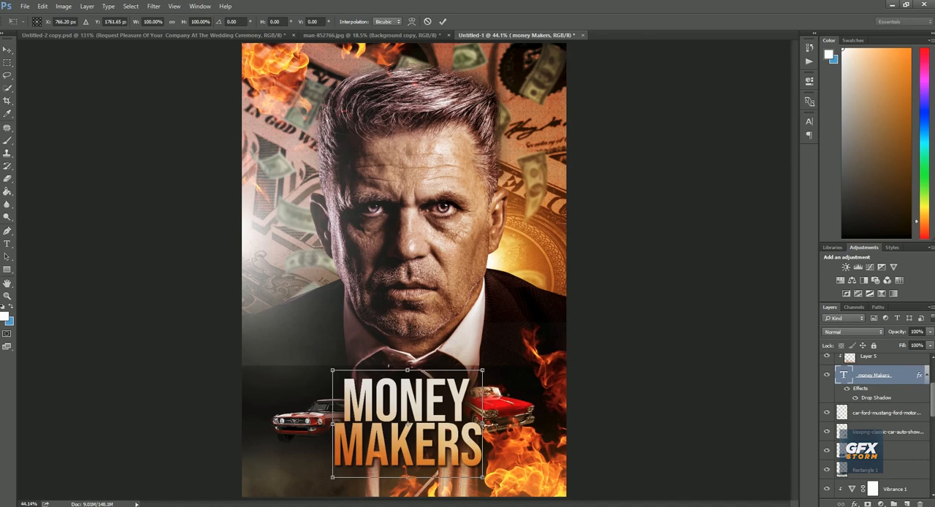
drag(333, 423, 339, 438)
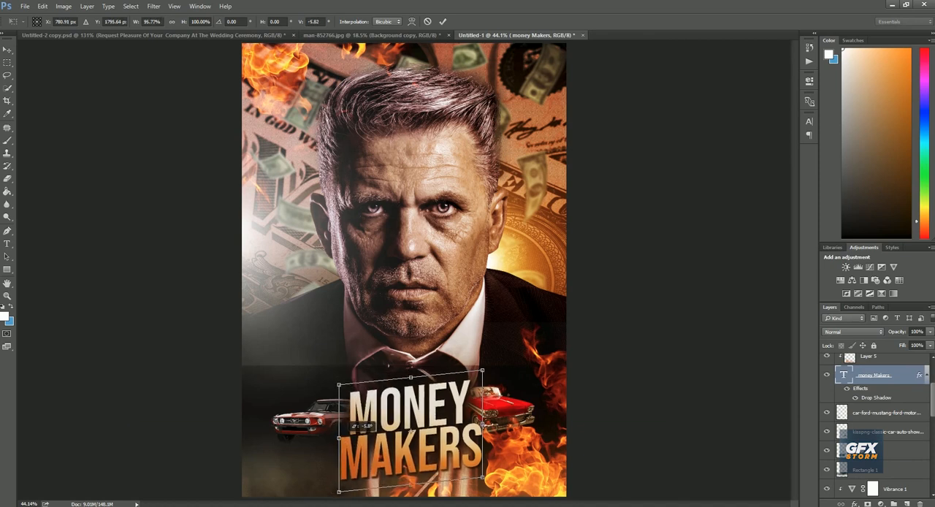
click(442, 22)
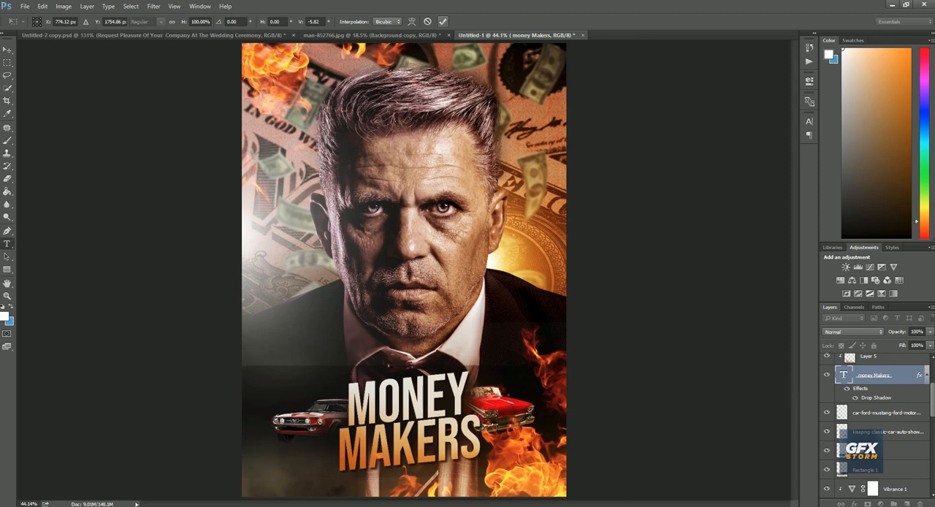
key(v)
click(629, 289)
right_click(520, 289)
click(549, 295)
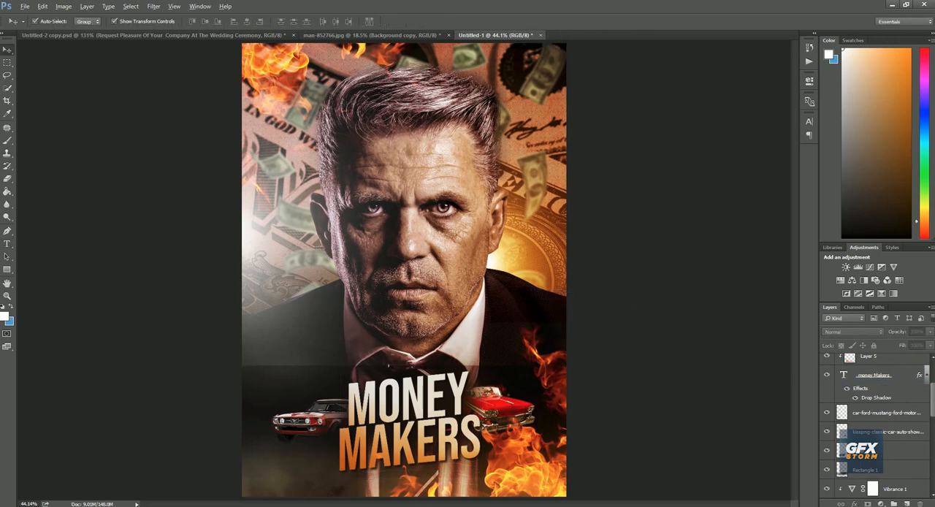
scroll(479, 389, up, 2)
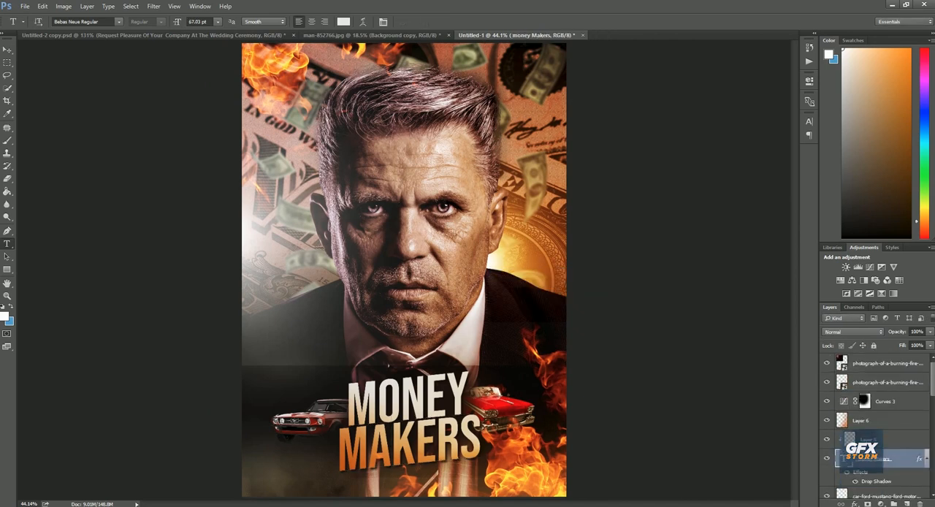
Flatten the whole poster composite into a single background layer
click(887, 382)
right_click(888, 381)
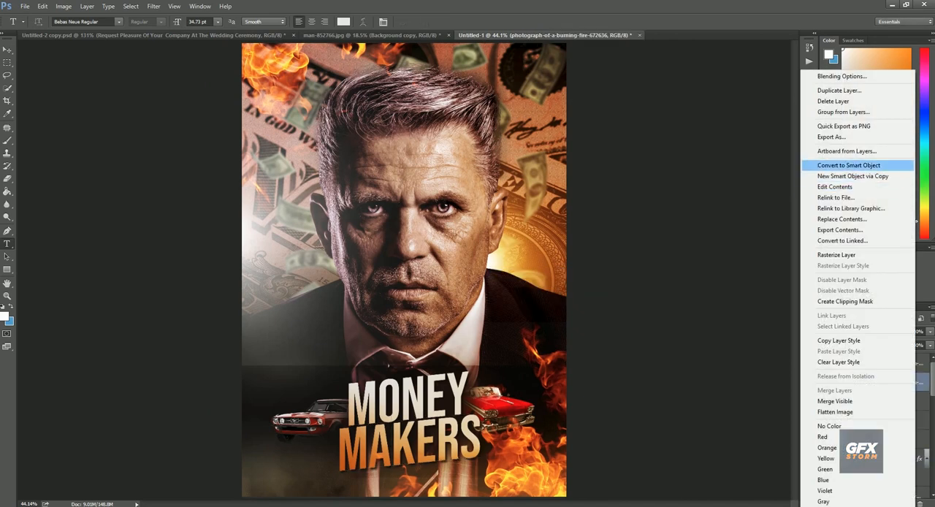
click(835, 412)
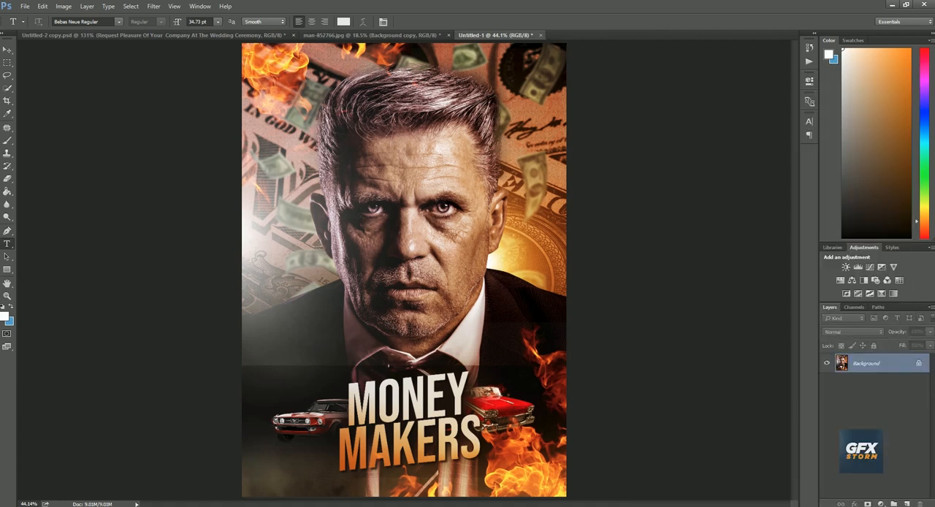
Apply a Camera Raw filter to the flattened poster with Exposure +0.25, Blacks -23, Clarity +39 and slightly raised Vibrance
click(153, 6)
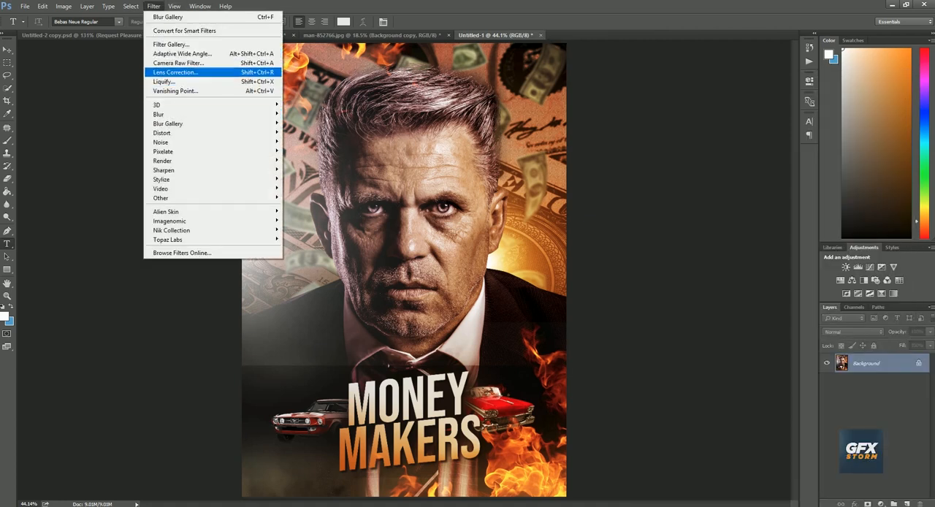
click(178, 62)
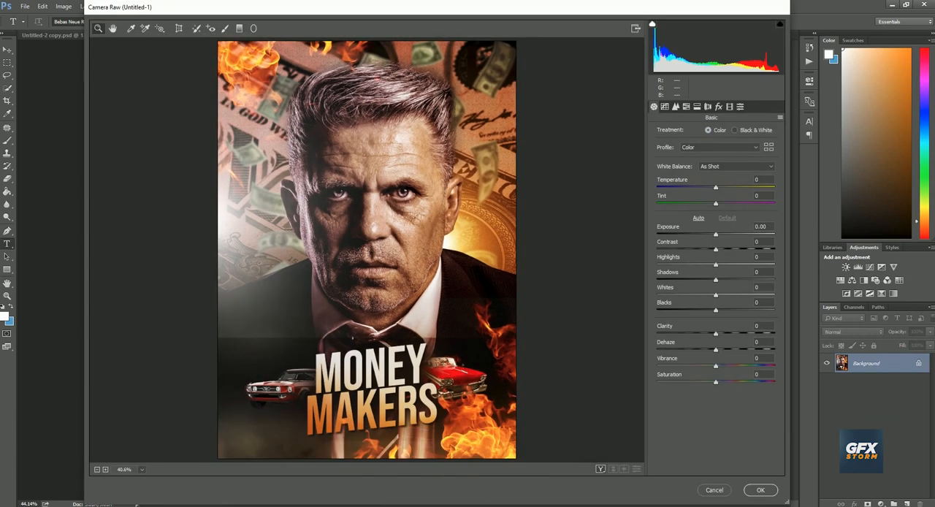
drag(715, 235, 718, 235)
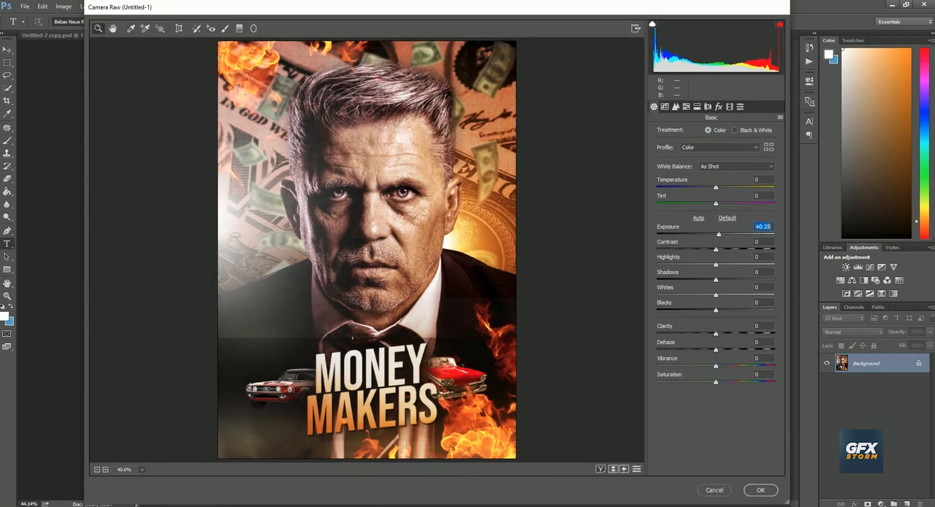
drag(716, 309, 734, 333)
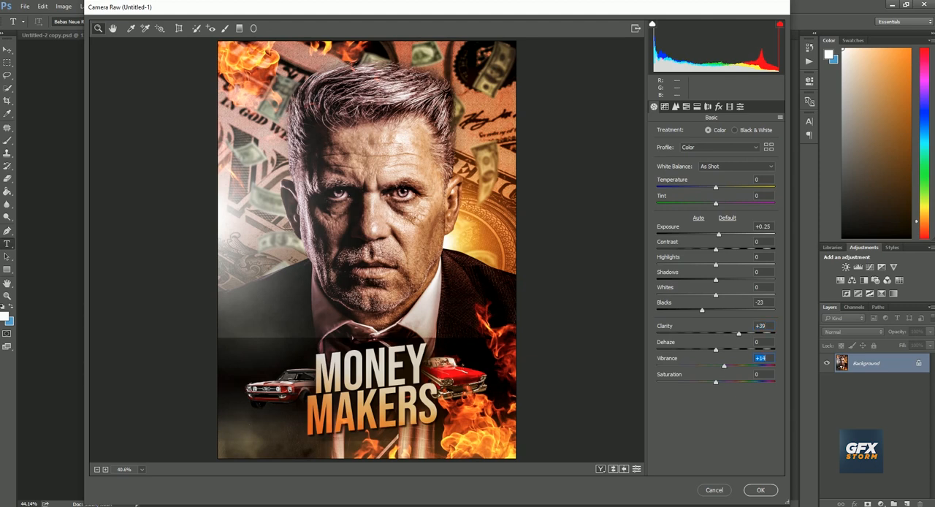
click(760, 490)
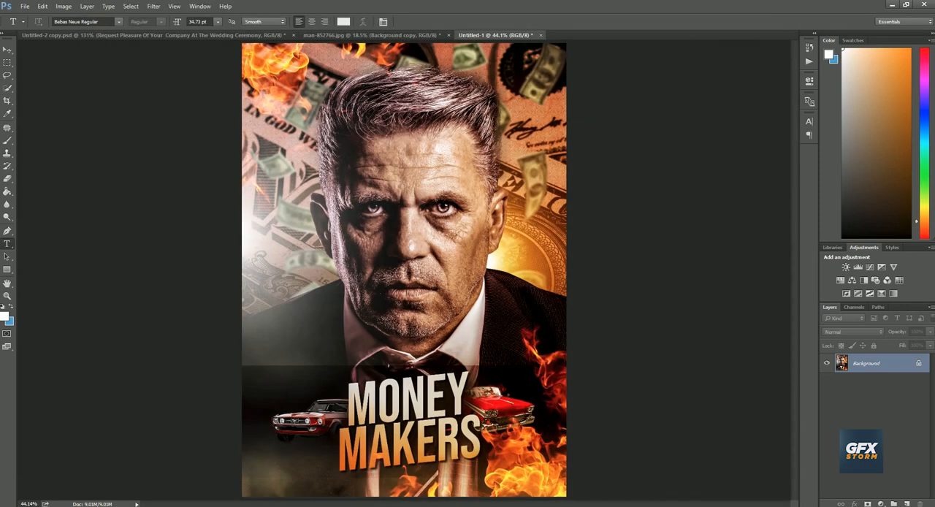
click(154, 6)
mouse_move(212, 198)
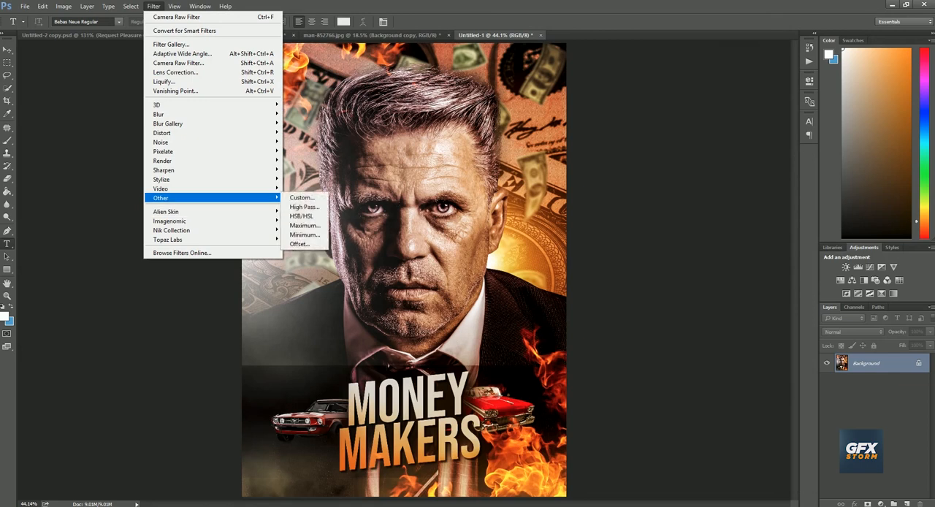
click(304, 206)
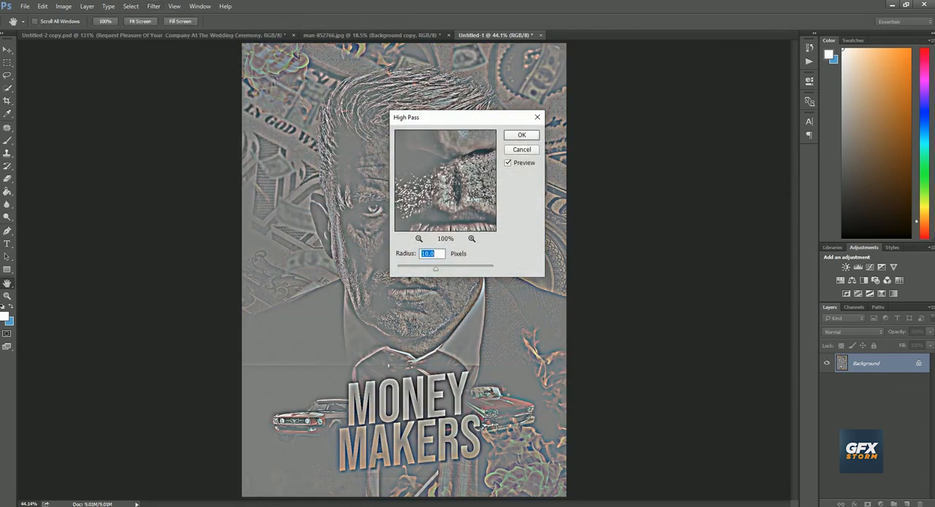
text(1)
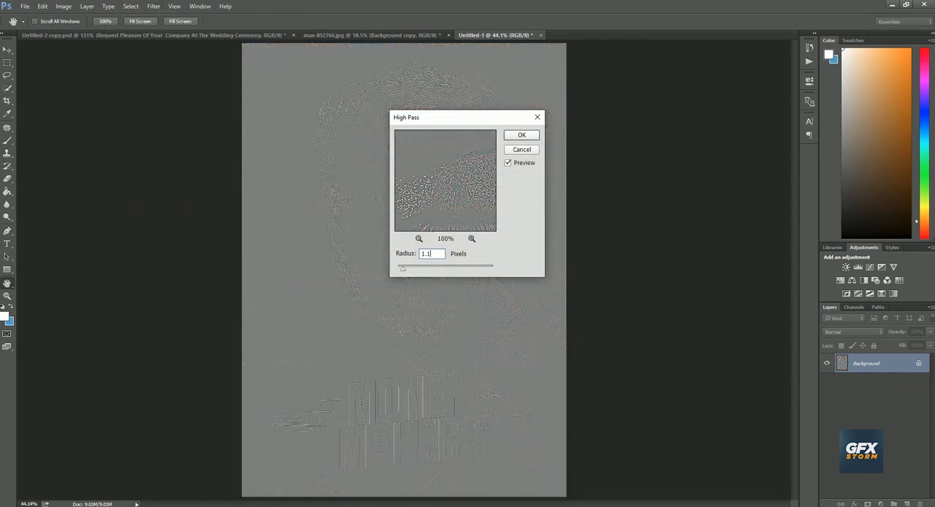
text(.1)
key(Return)
key(t)
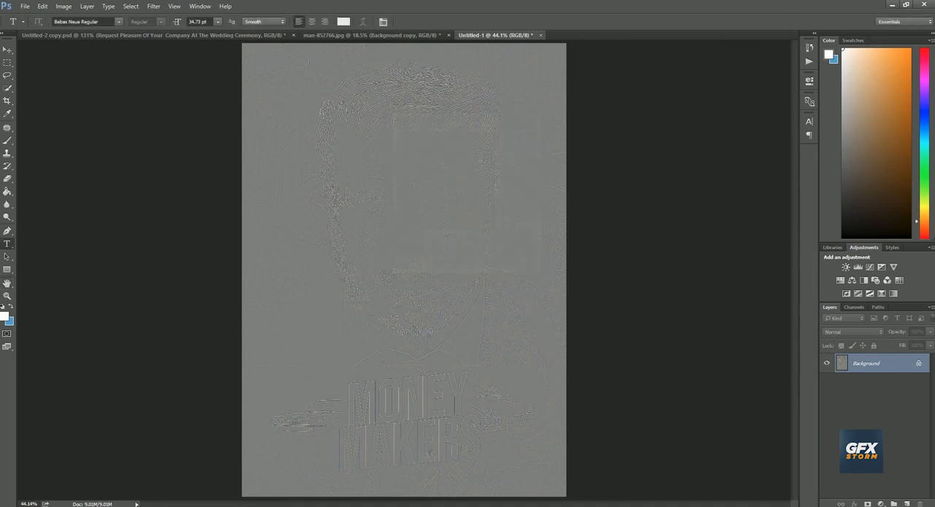
key(ctrl+z)
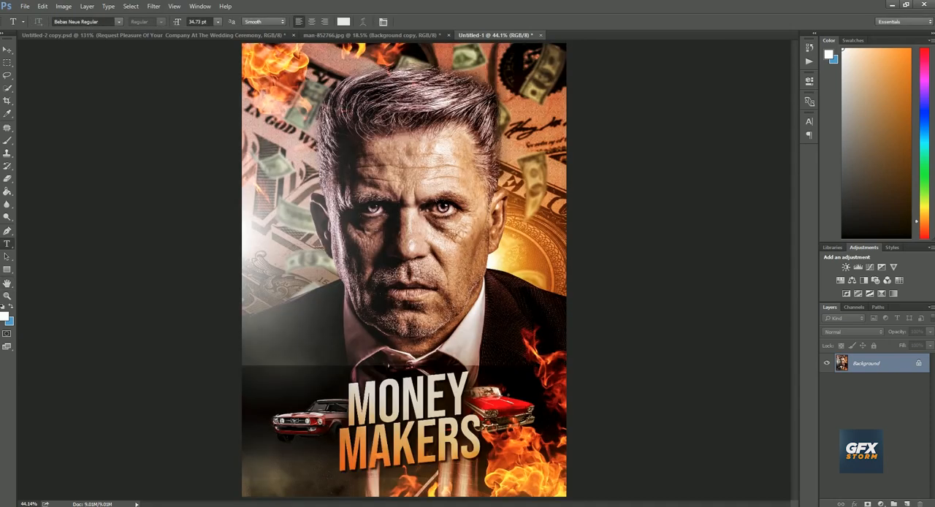
Duplicate the flattened Background layer, keeping the default copy name
right_click(866, 364)
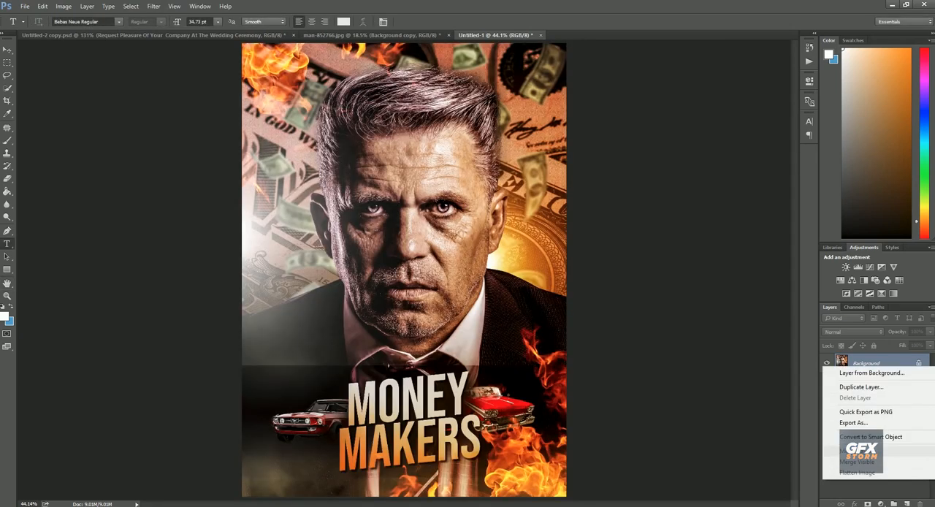
click(858, 387)
key(Return)
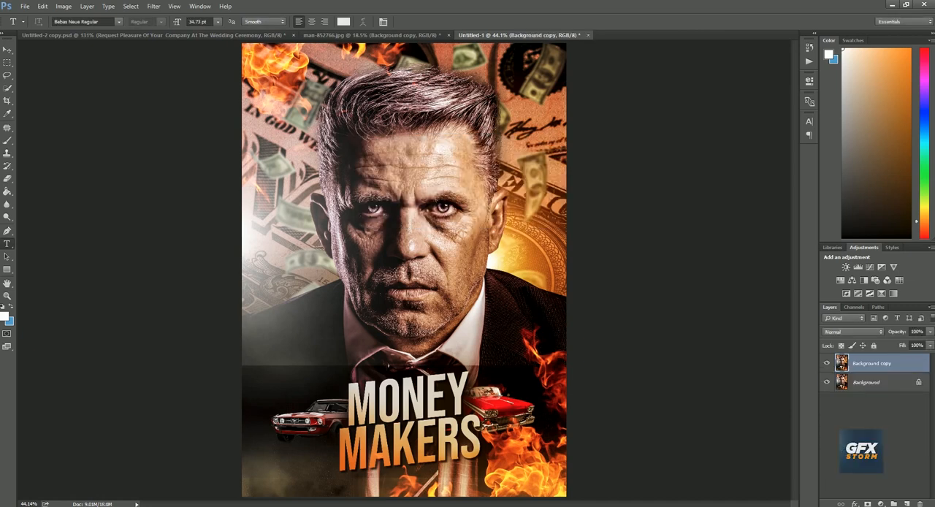
Sharpen the poster by applying a 1.1-pixel High Pass filter to the Background copy and setting its blend mode to Overlay
click(153, 6)
mouse_move(212, 198)
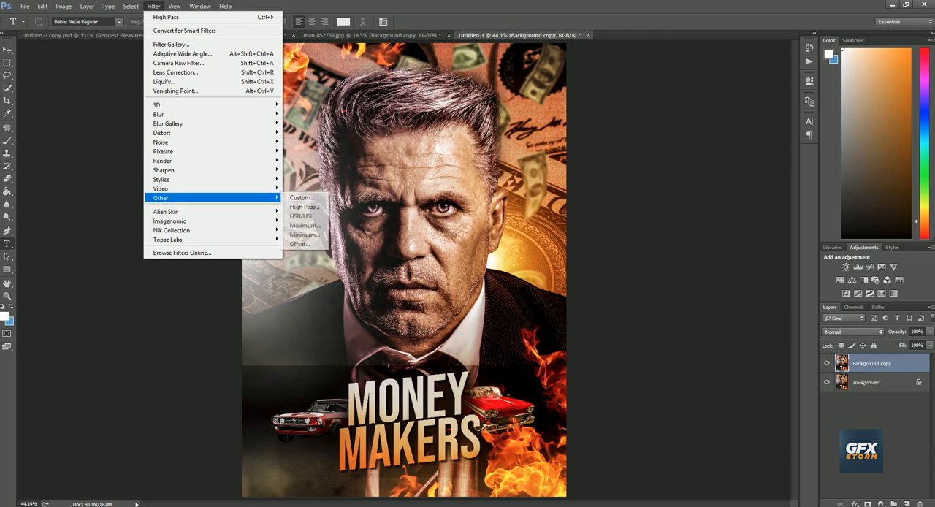
click(304, 207)
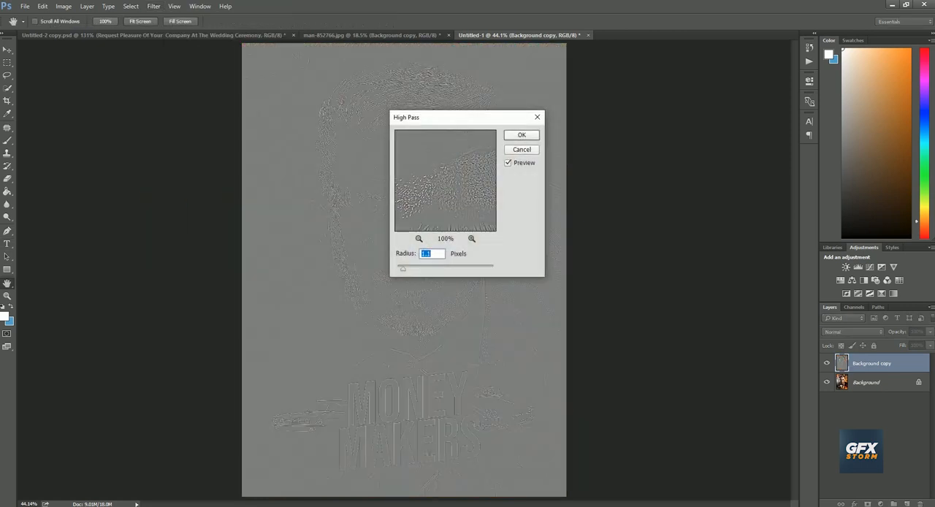
key(Return)
key(t)
click(852, 332)
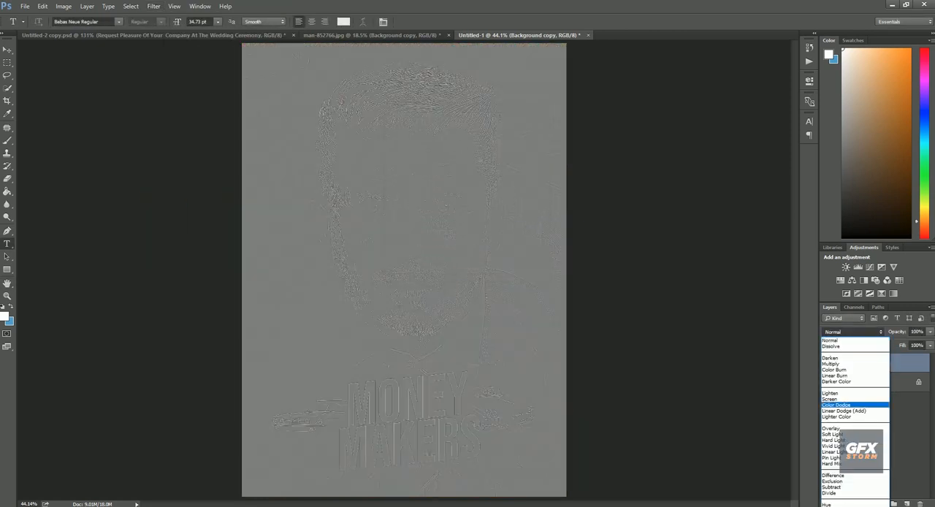
click(847, 429)
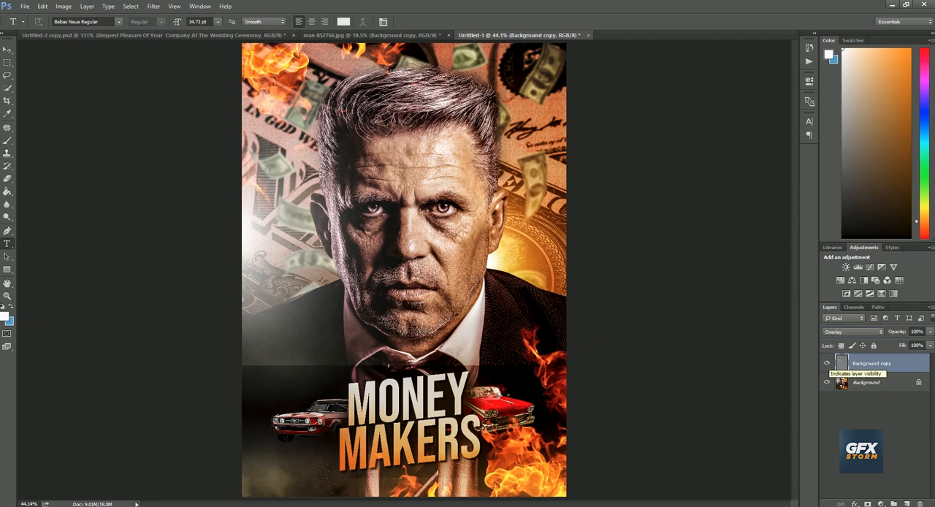
right_click(413, 304)
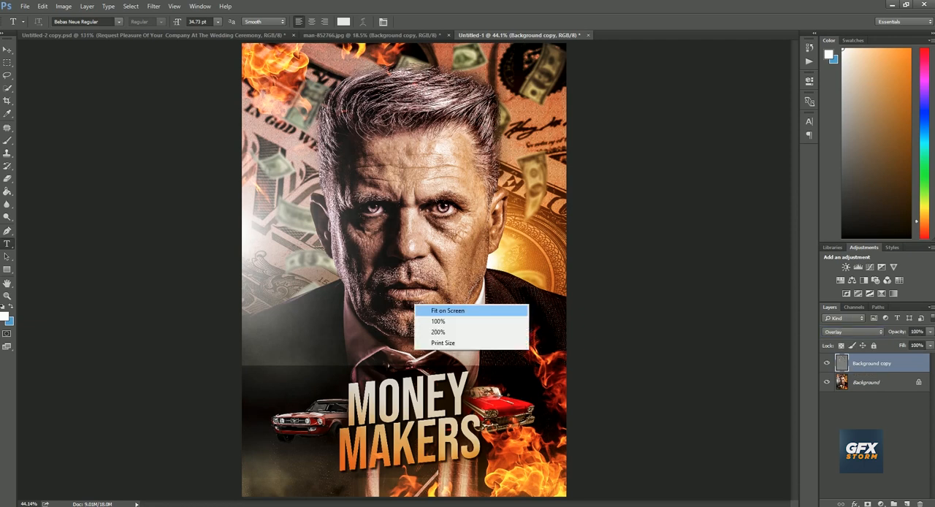
click(446, 310)
scroll(482, 306, down, 2)
right_click(515, 300)
click(548, 307)
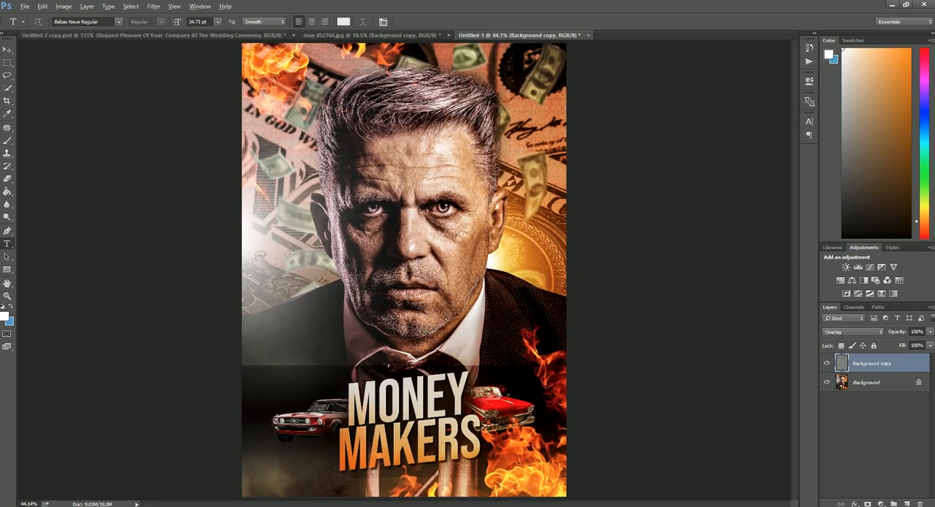
Add a Curves adjustment layer above the Background copy and pull the RGB curve's midpoint slightly down to darken the poster
click(869, 267)
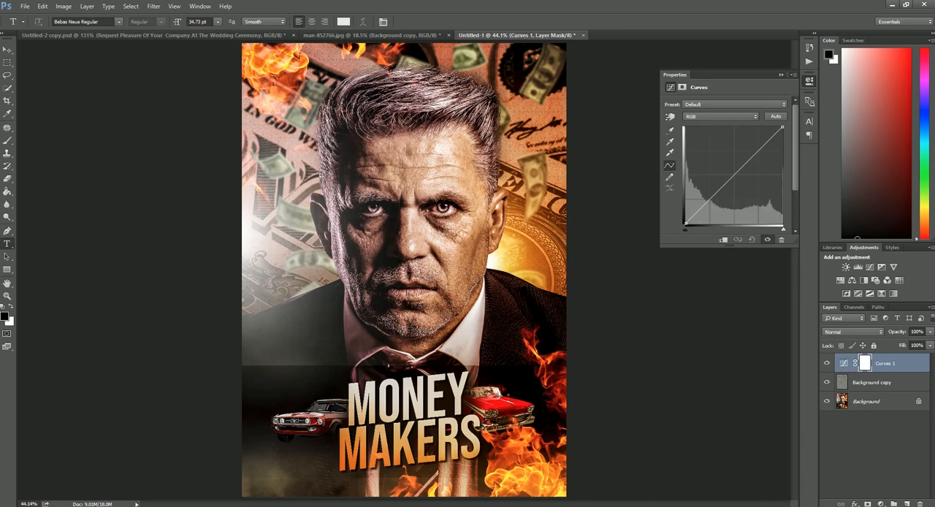
drag(736, 172, 742, 177)
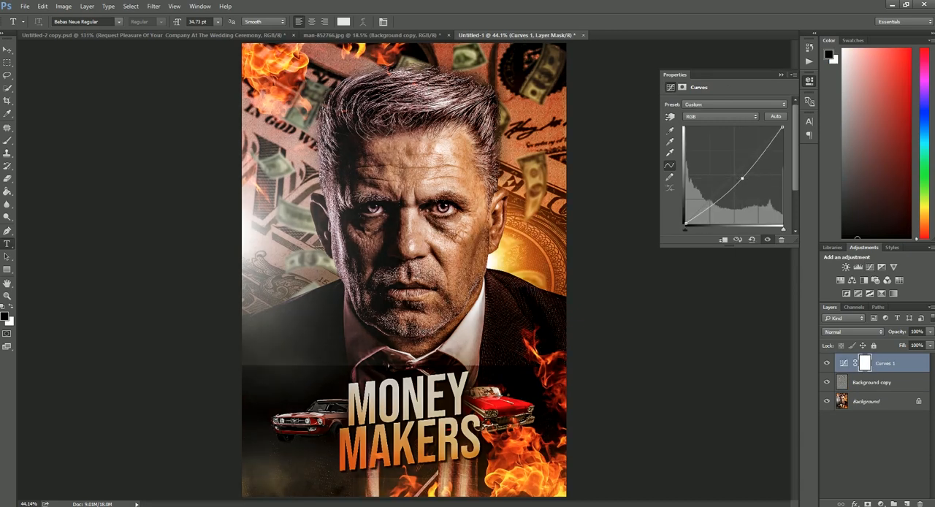
click(781, 74)
Mask the Curves 1 darkening off the man's face and chin with a large soft 1700-pixel Eraser
key(e)
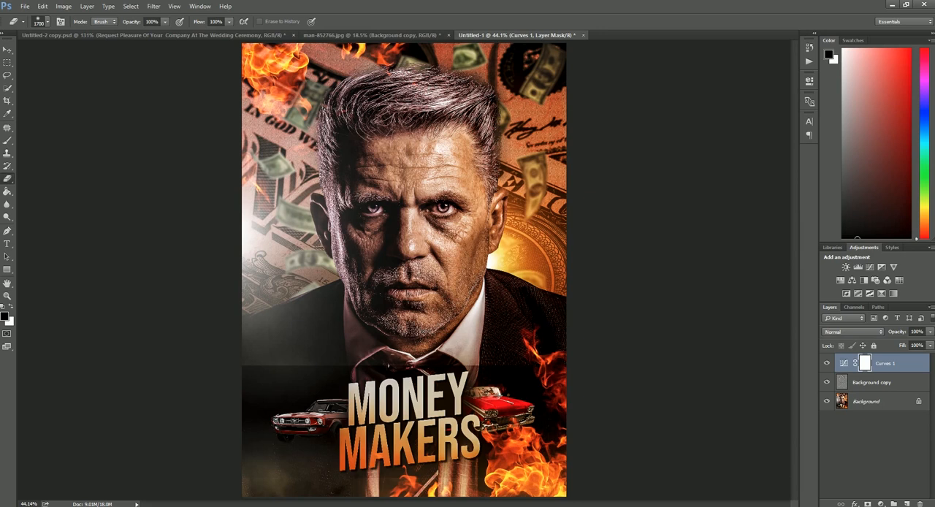
click(411, 217)
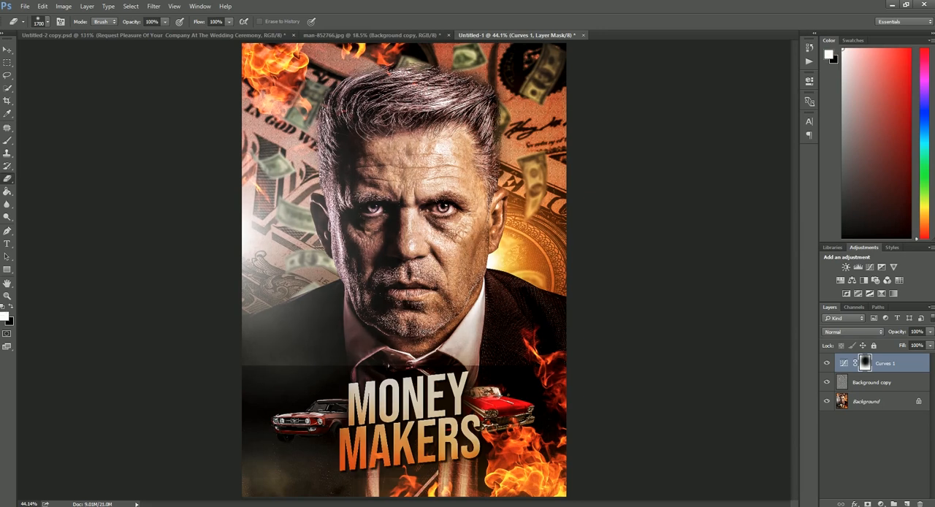
click(407, 302)
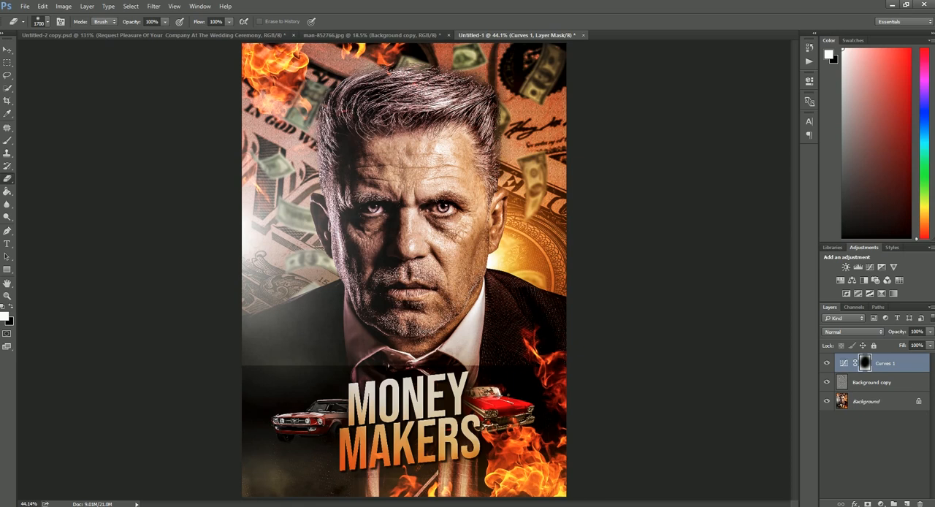
click(851, 506)
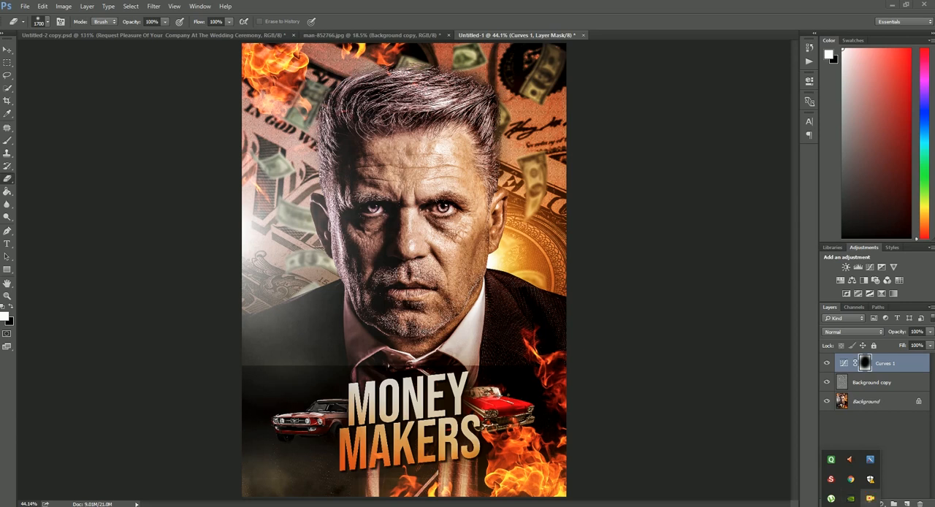
right_click(870, 498)
click(847, 400)
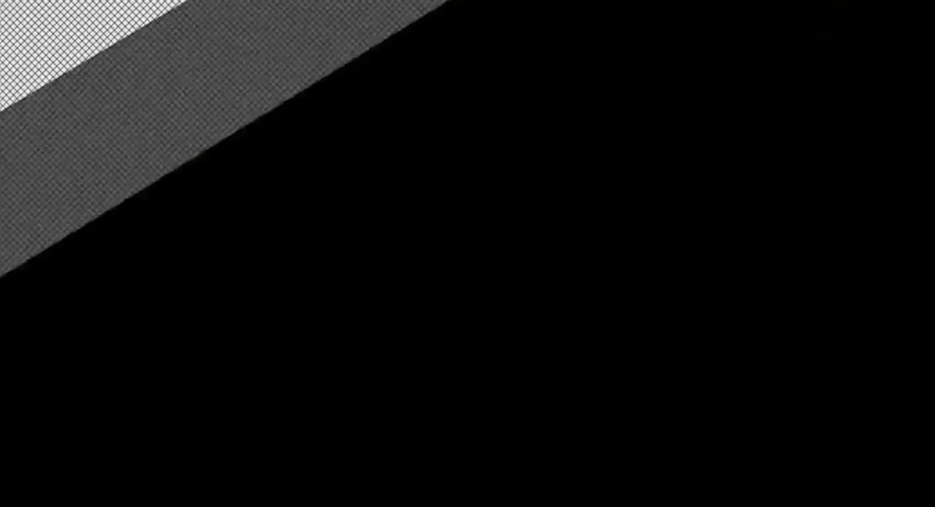